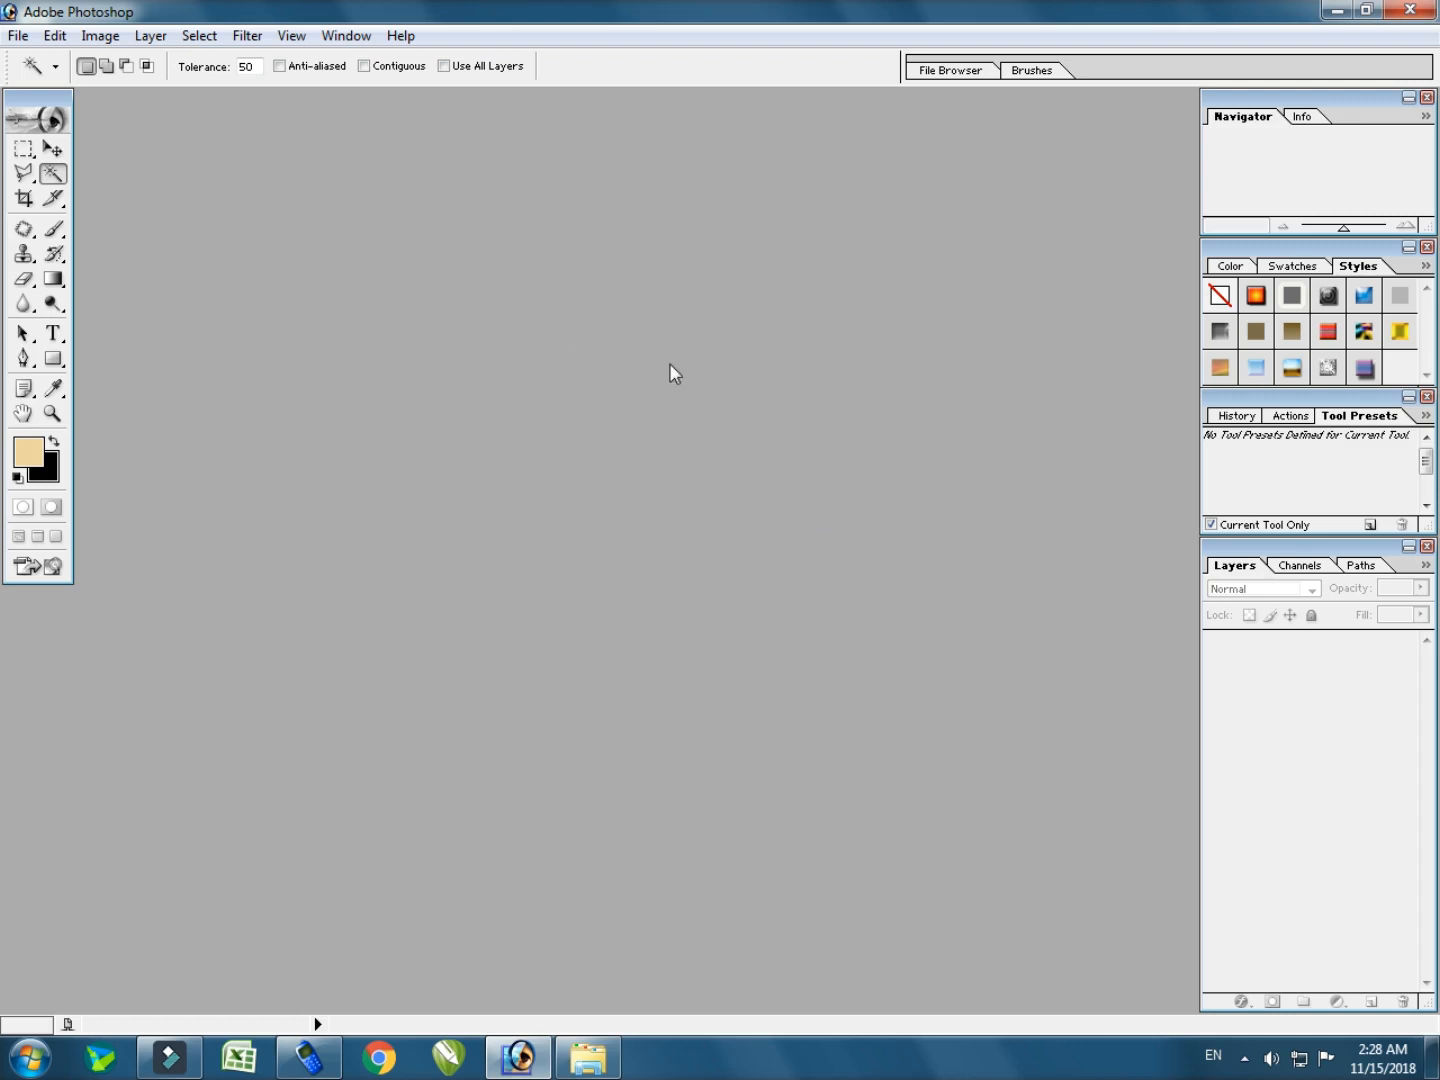
pyautogui.click(14, 37)
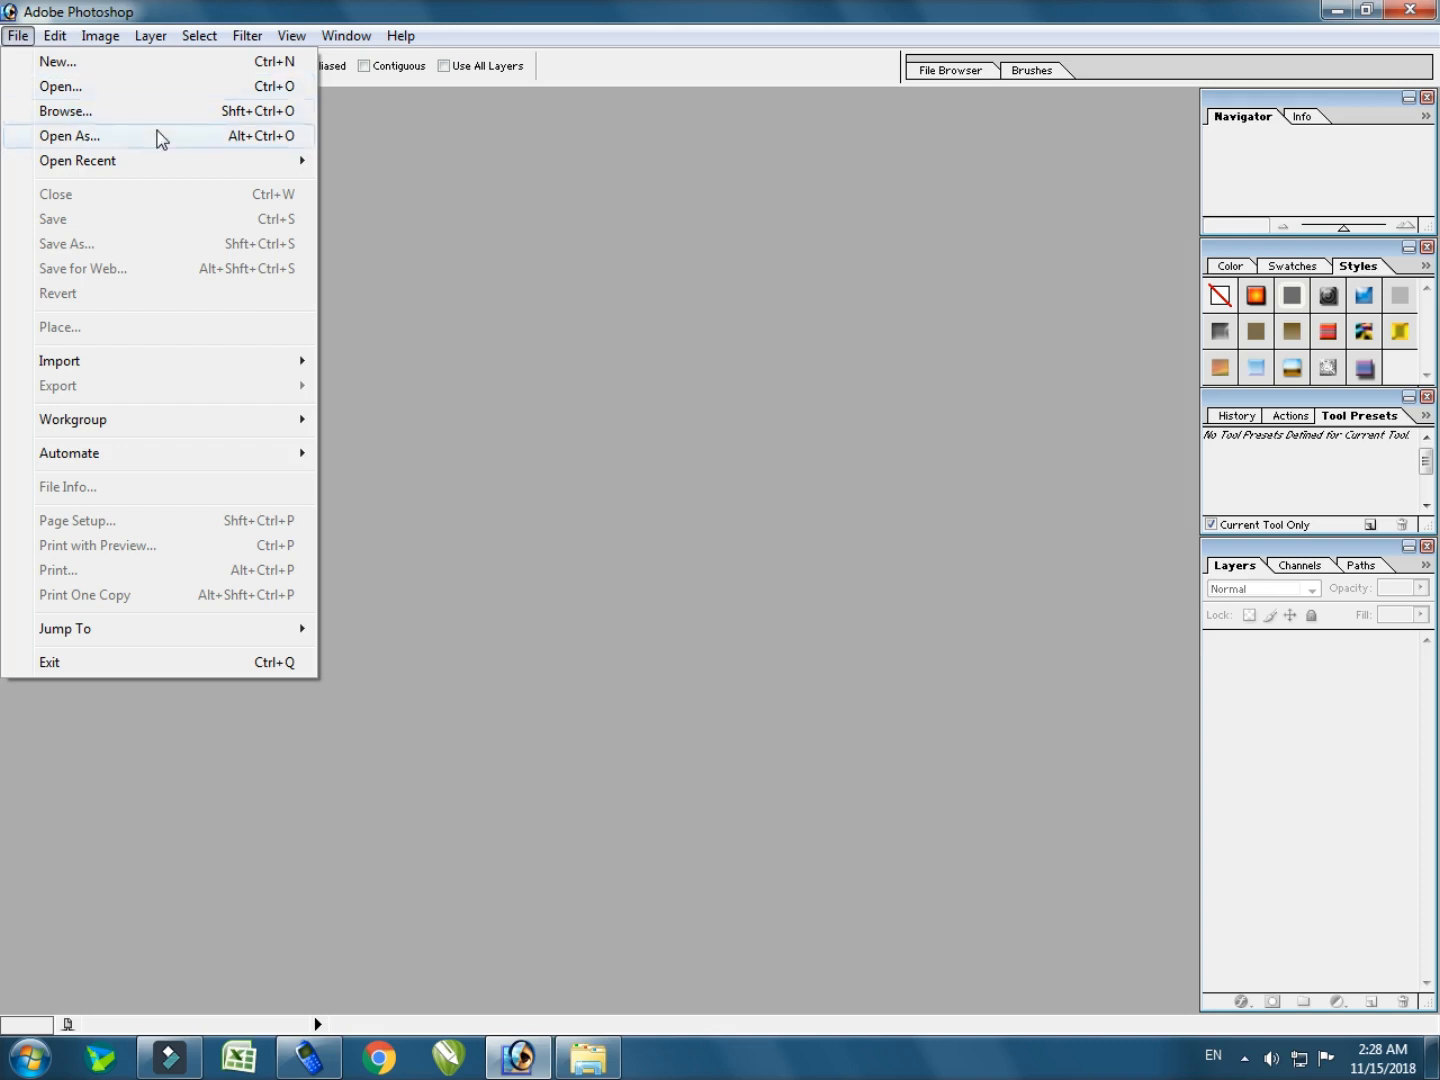
pyautogui.moveTo(166, 159)
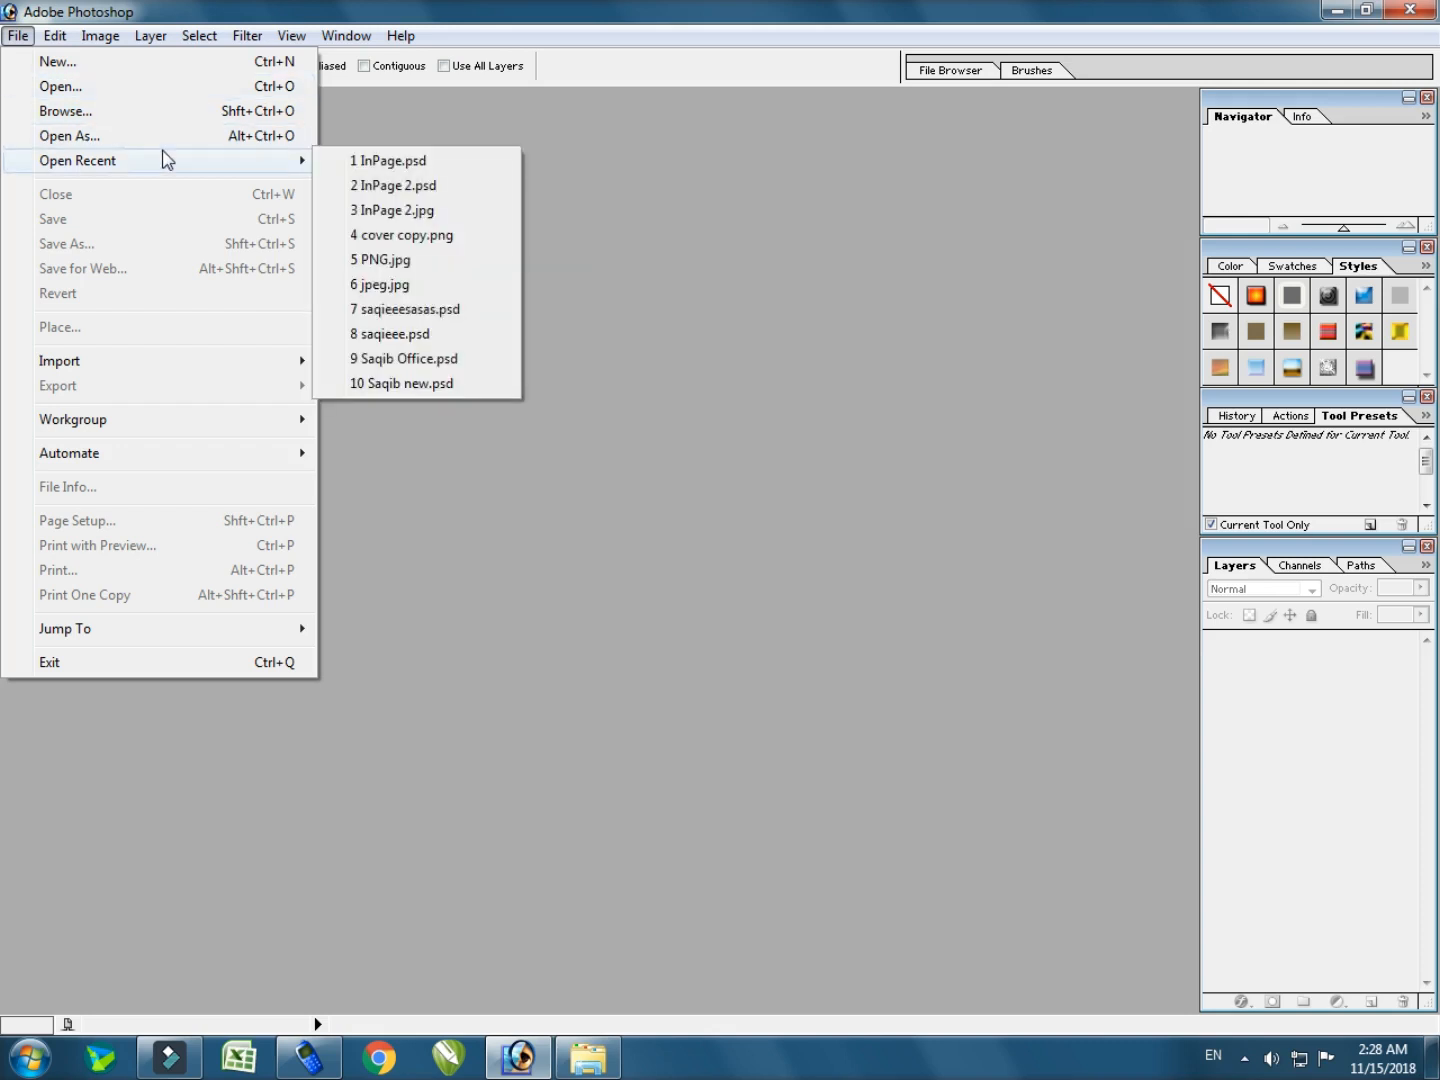
pyautogui.click(710, 367)
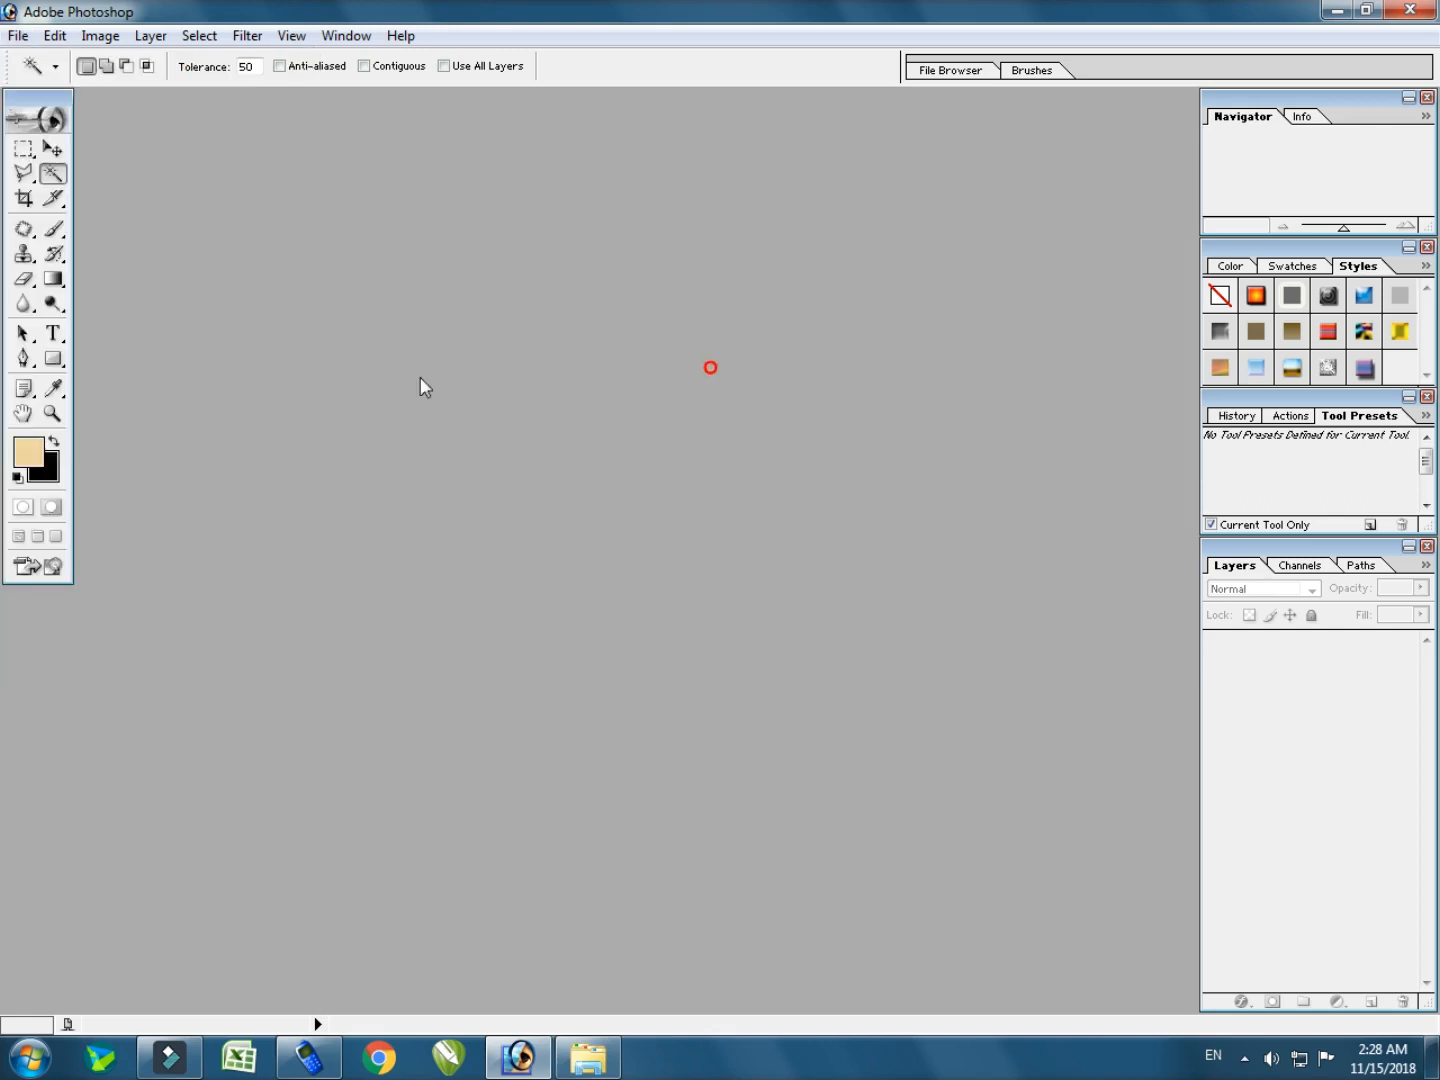
pyautogui.click(17, 38)
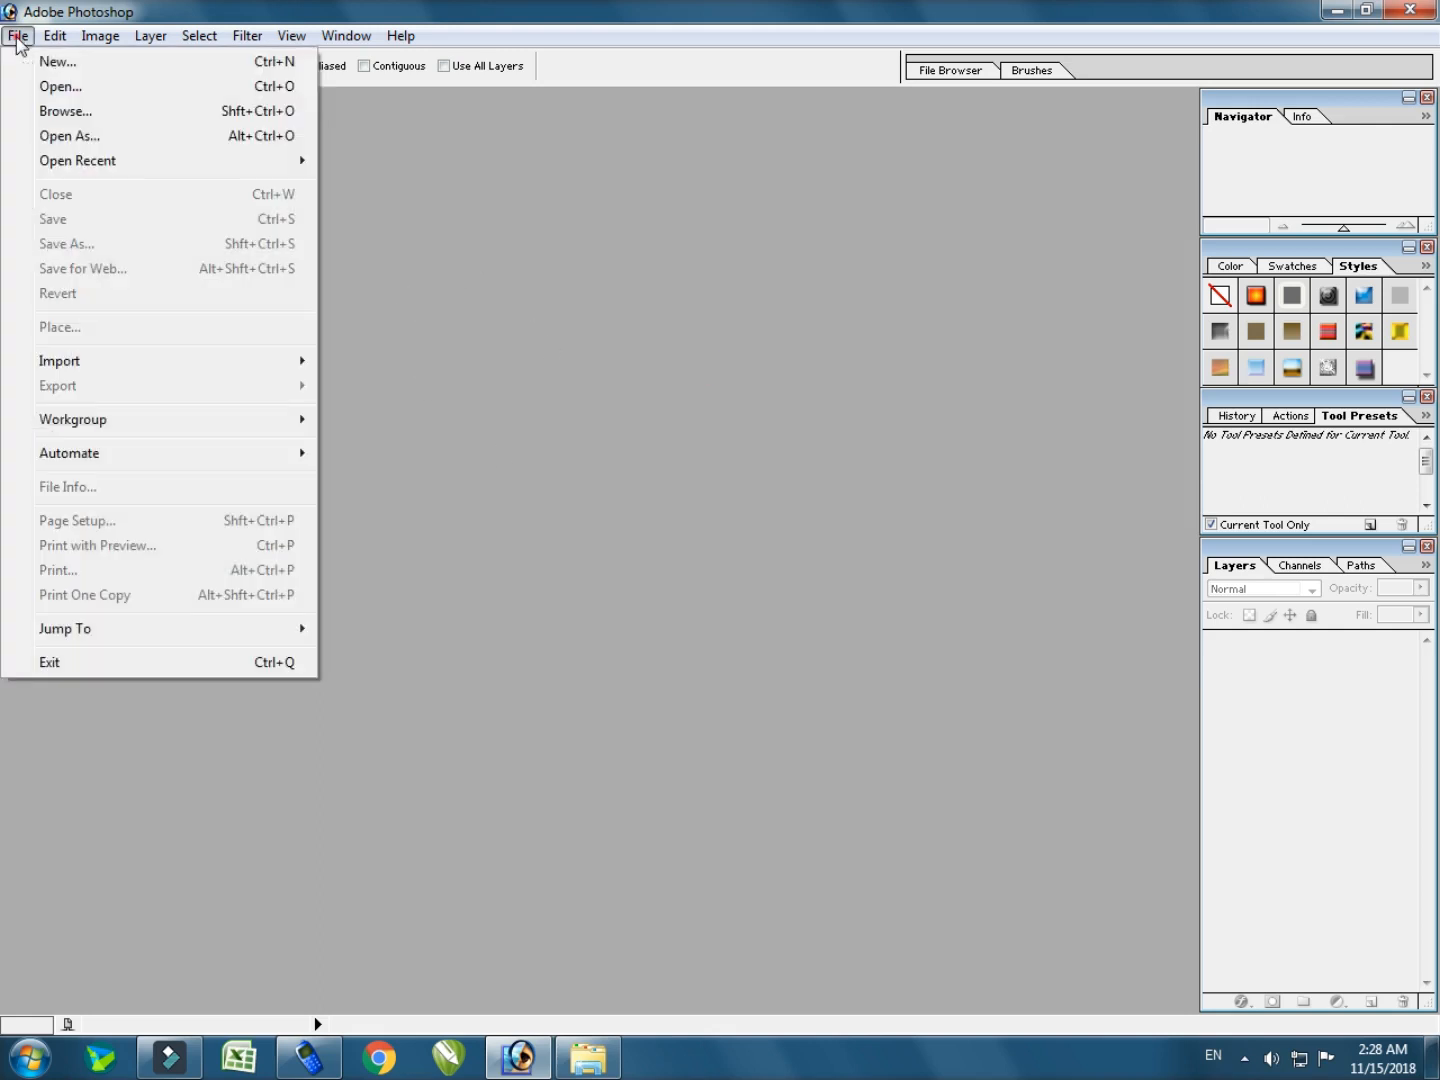
pyautogui.click(60, 62)
pyautogui.click(869, 293)
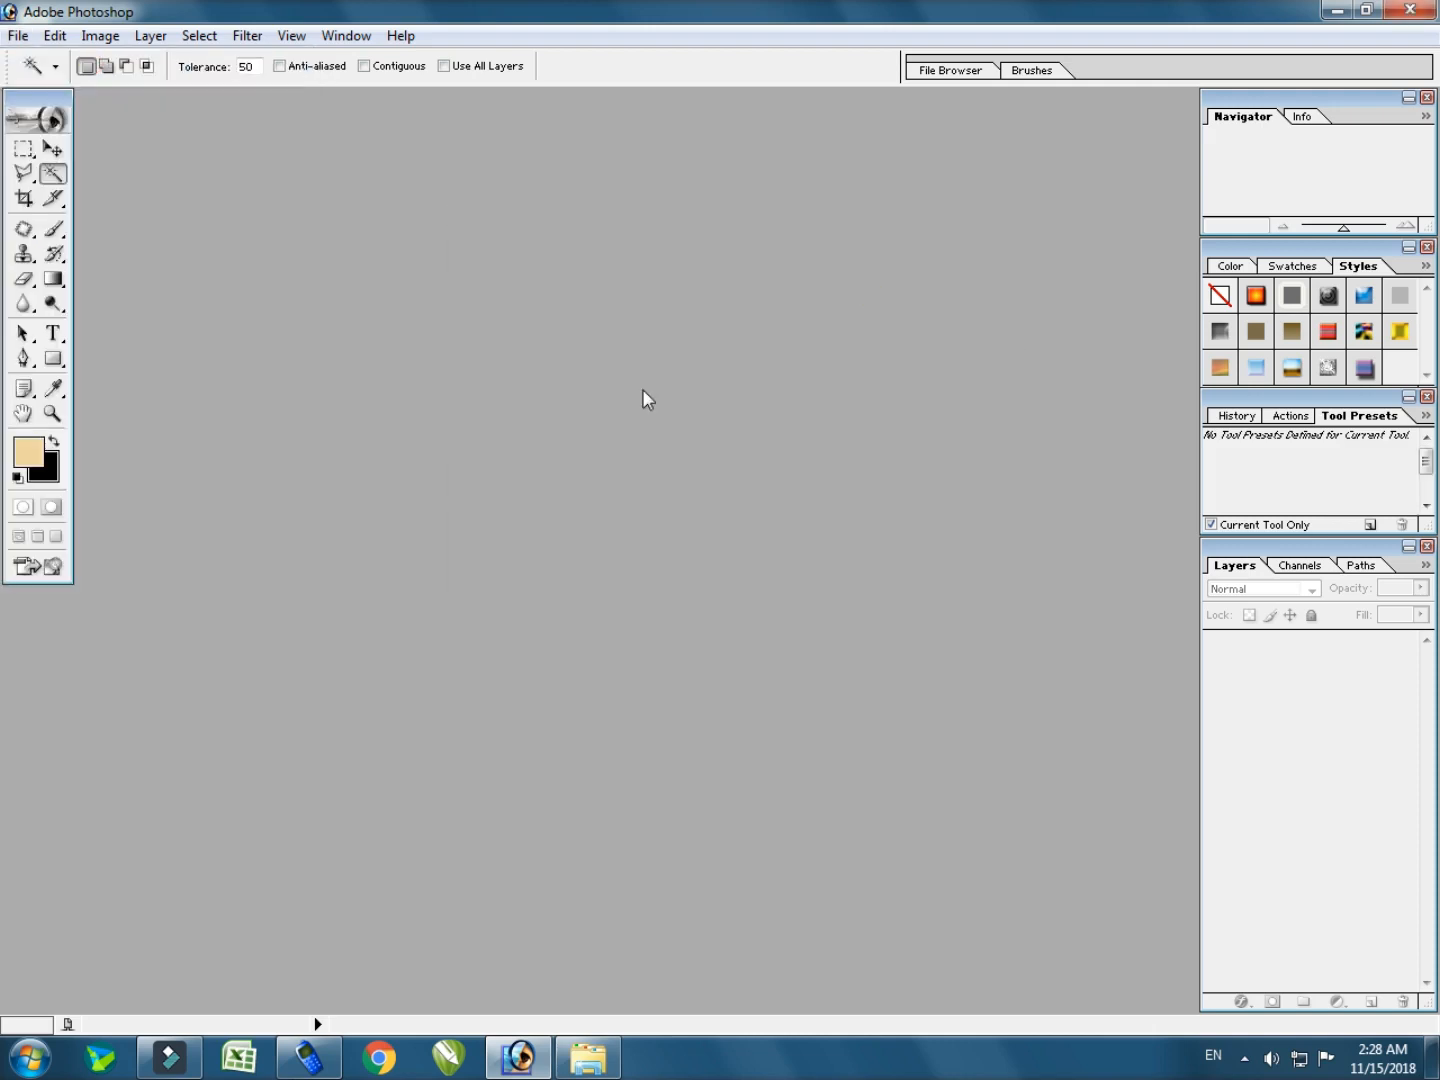
# Start a new document and name it "Adobe Photo Shop 1st".
pyautogui.hotkey('ctrl', 'n')
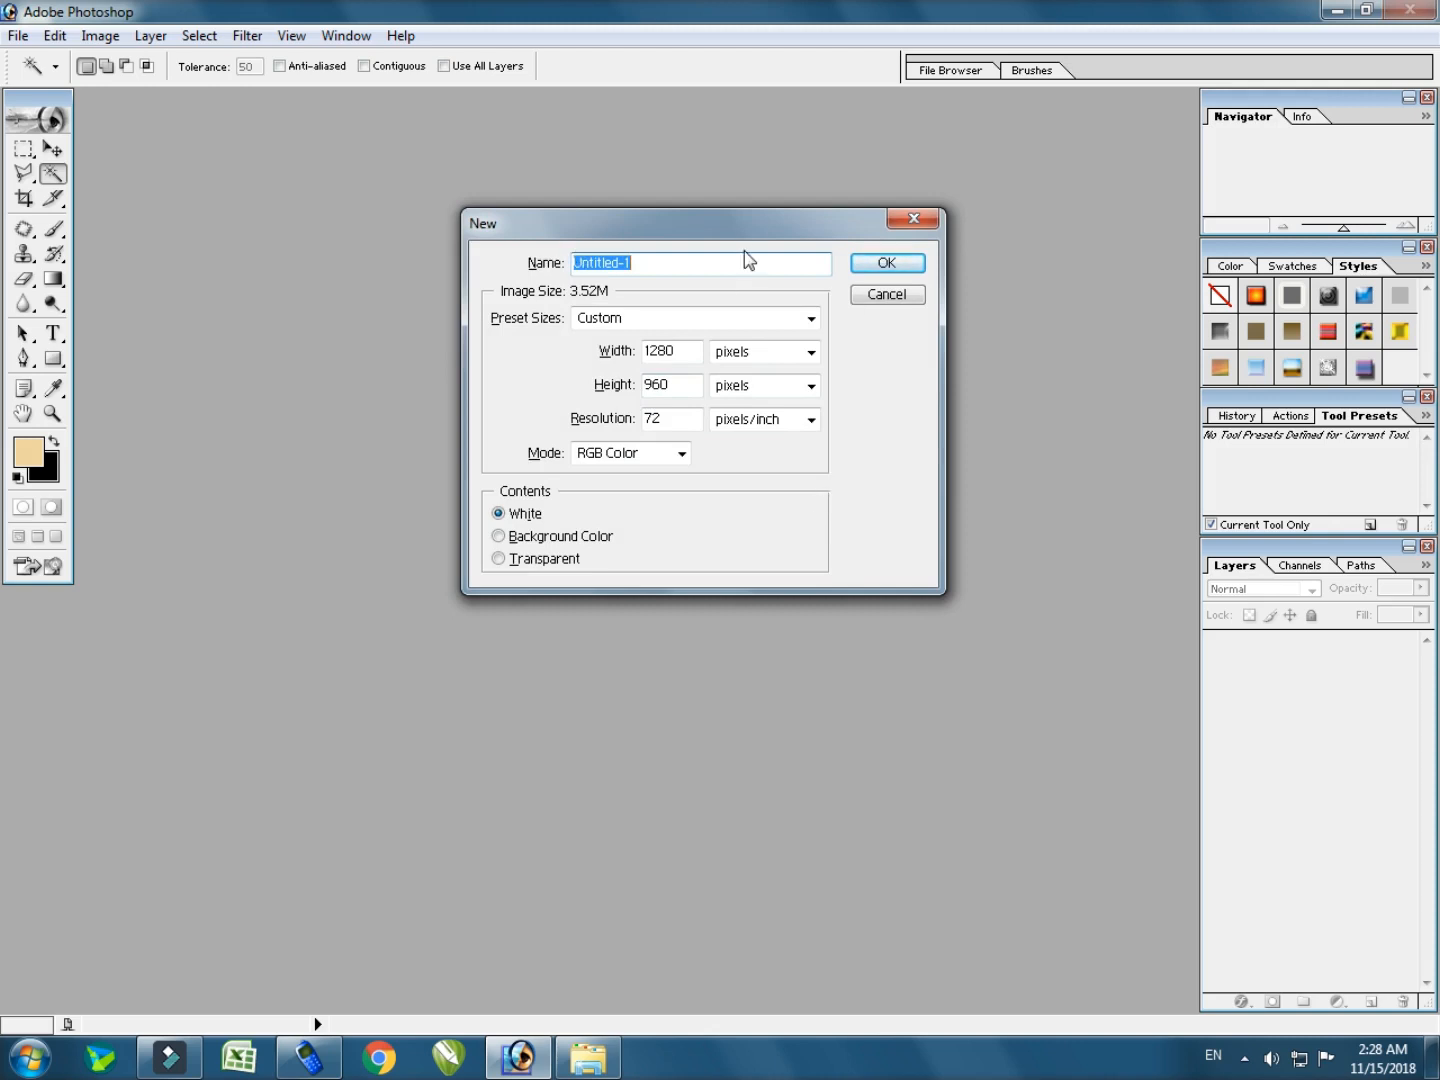
pyautogui.moveTo(746, 224); pyautogui.dragTo(818, 224)
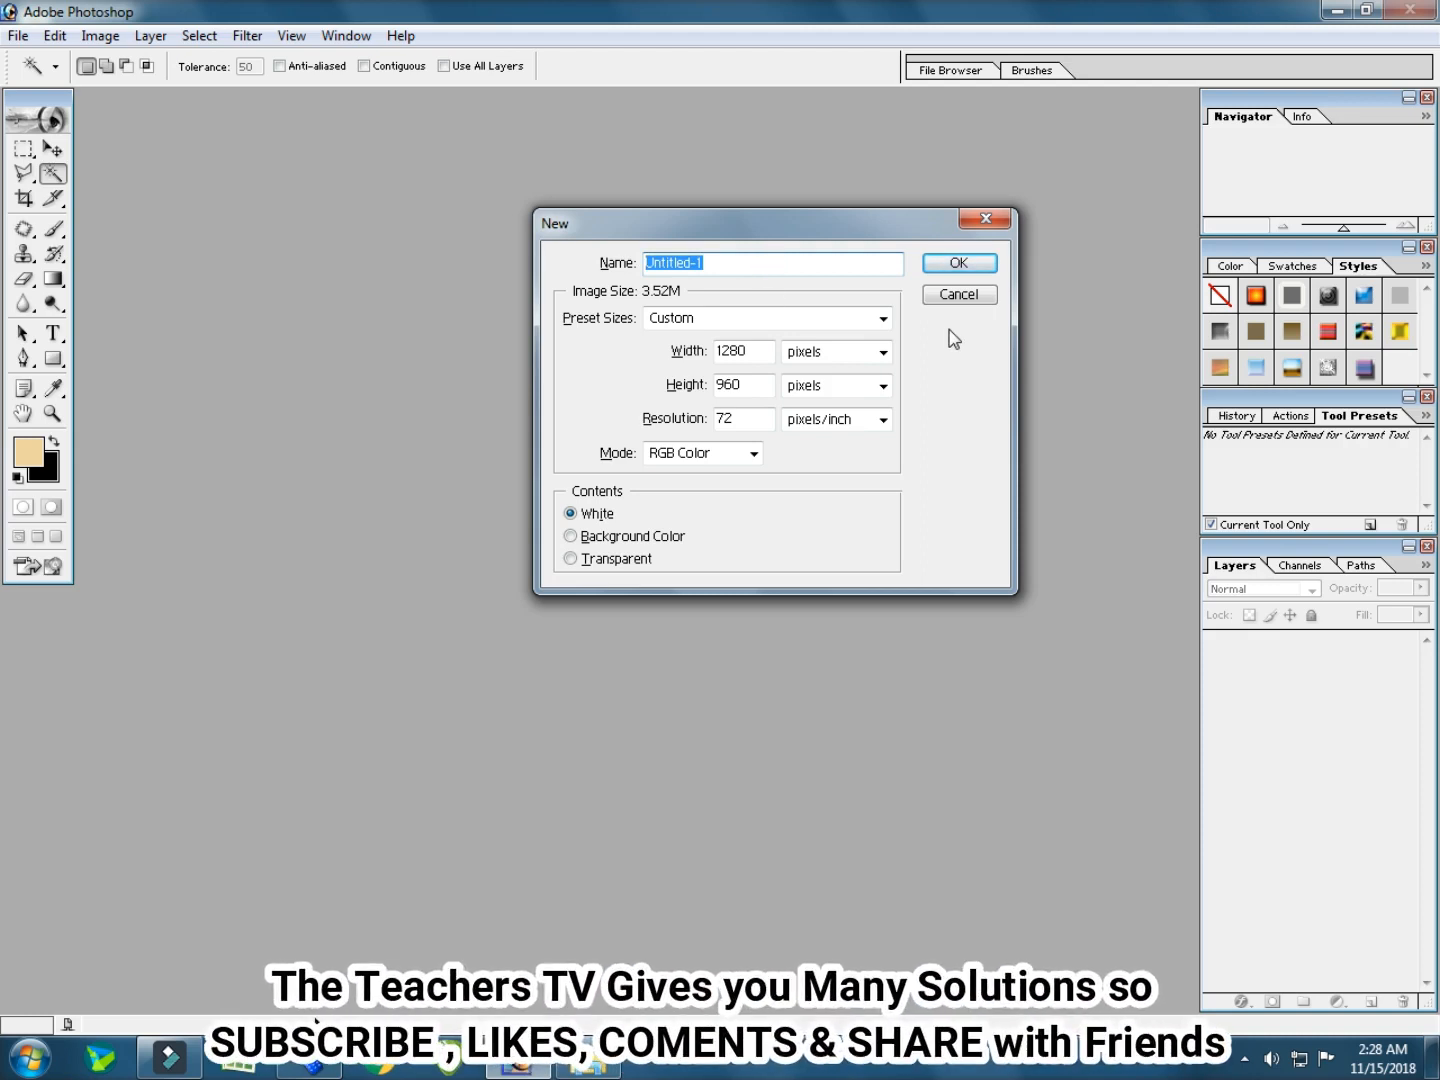
pyautogui.write('Adobe Photo SHop 1st')
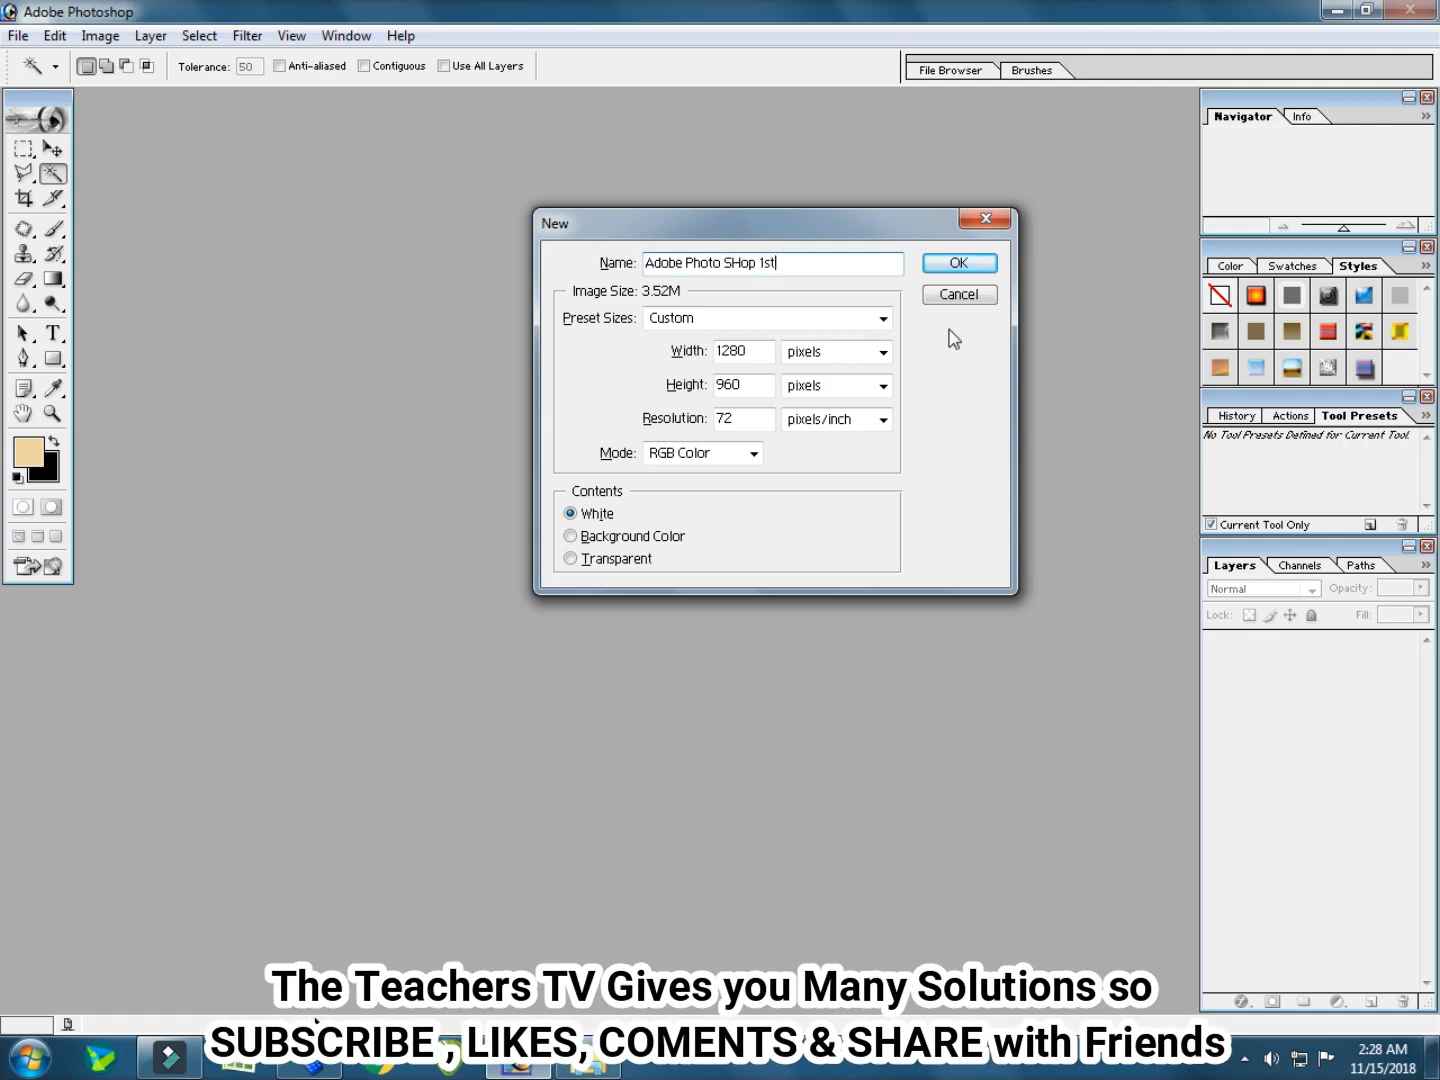
pyautogui.click(741, 263)
pyautogui.press('BackSpace')
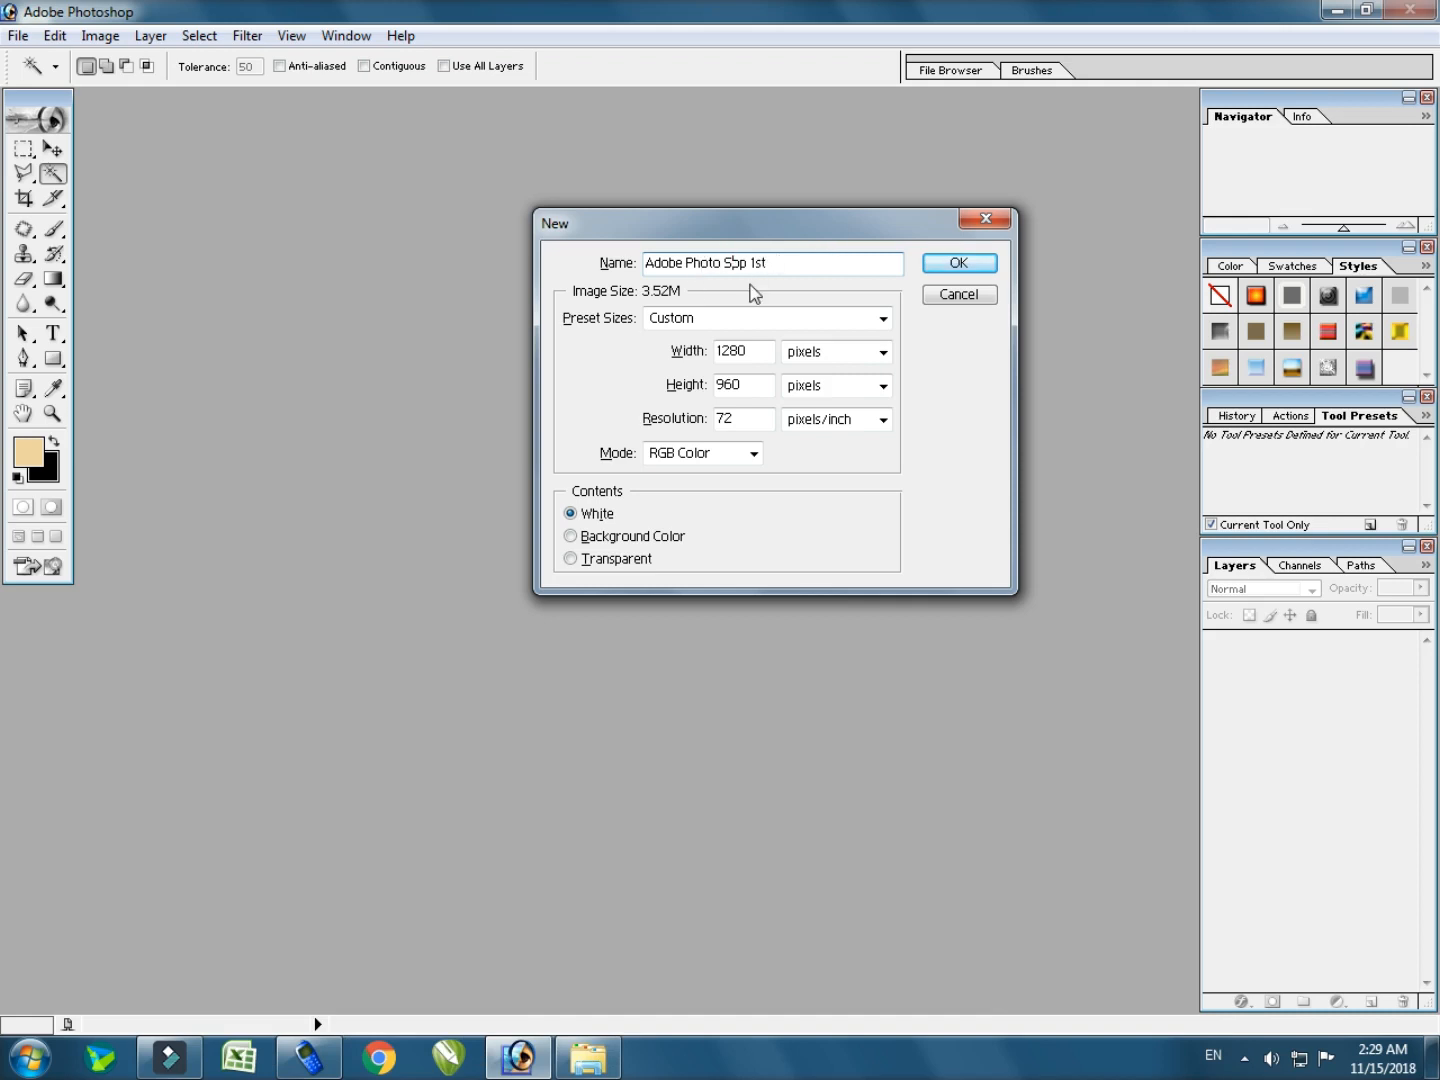
pyautogui.write('h')
# Choose the B3 preset size for the new document.
pyautogui.click(798, 326)
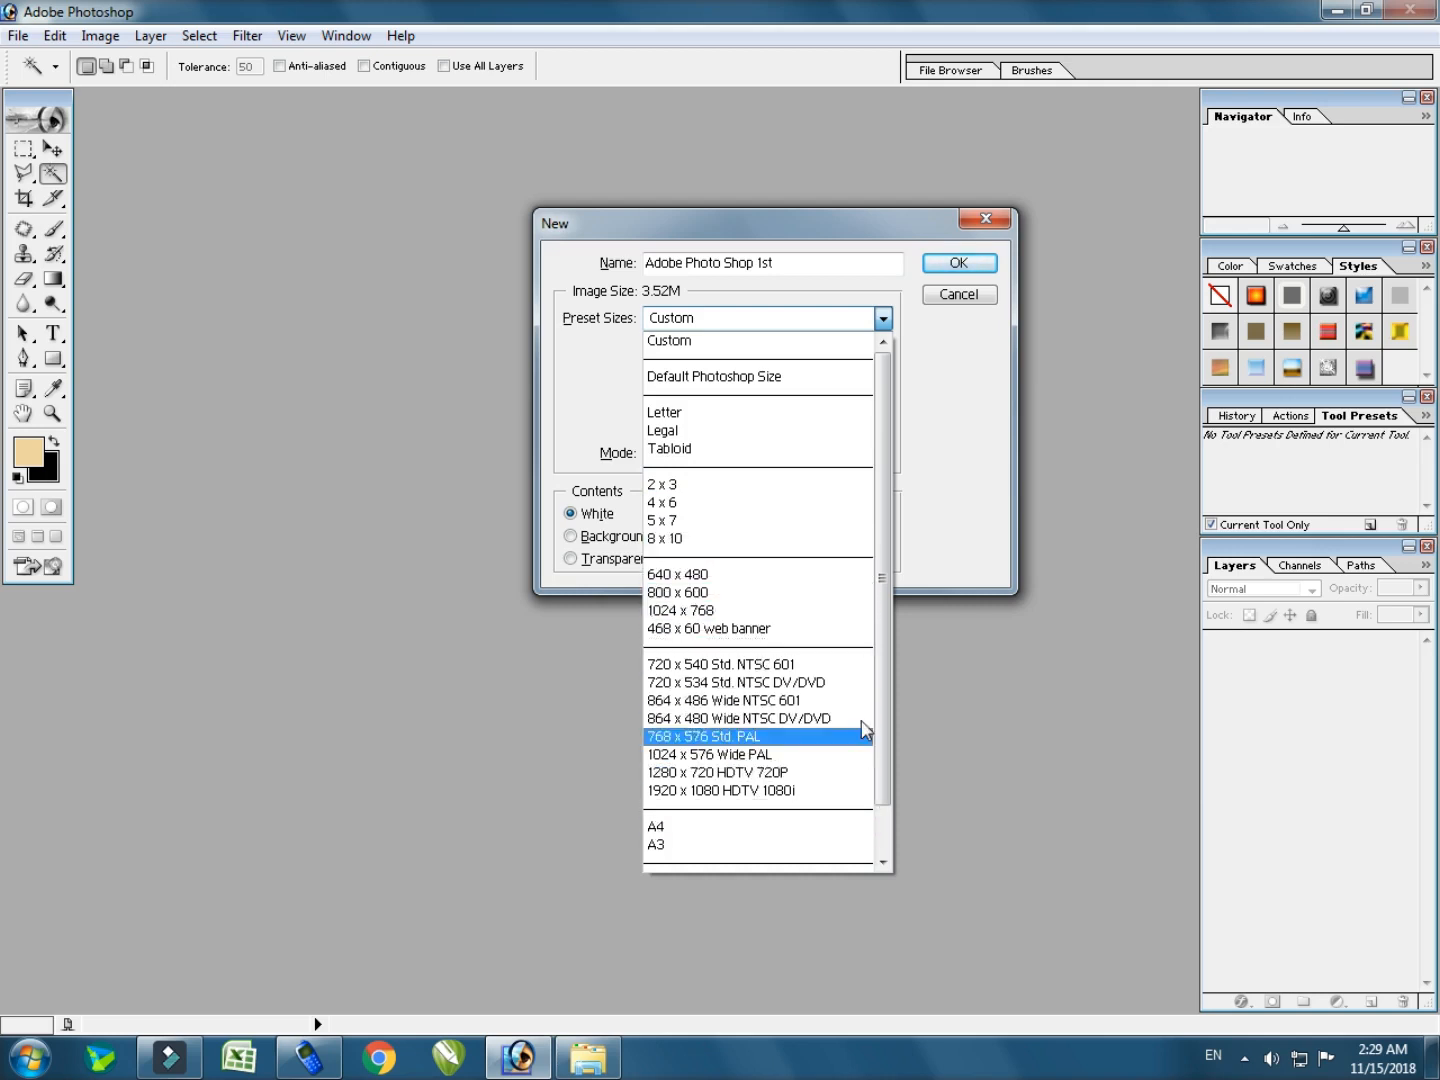
pyautogui.scroll(-1, 868, 700)
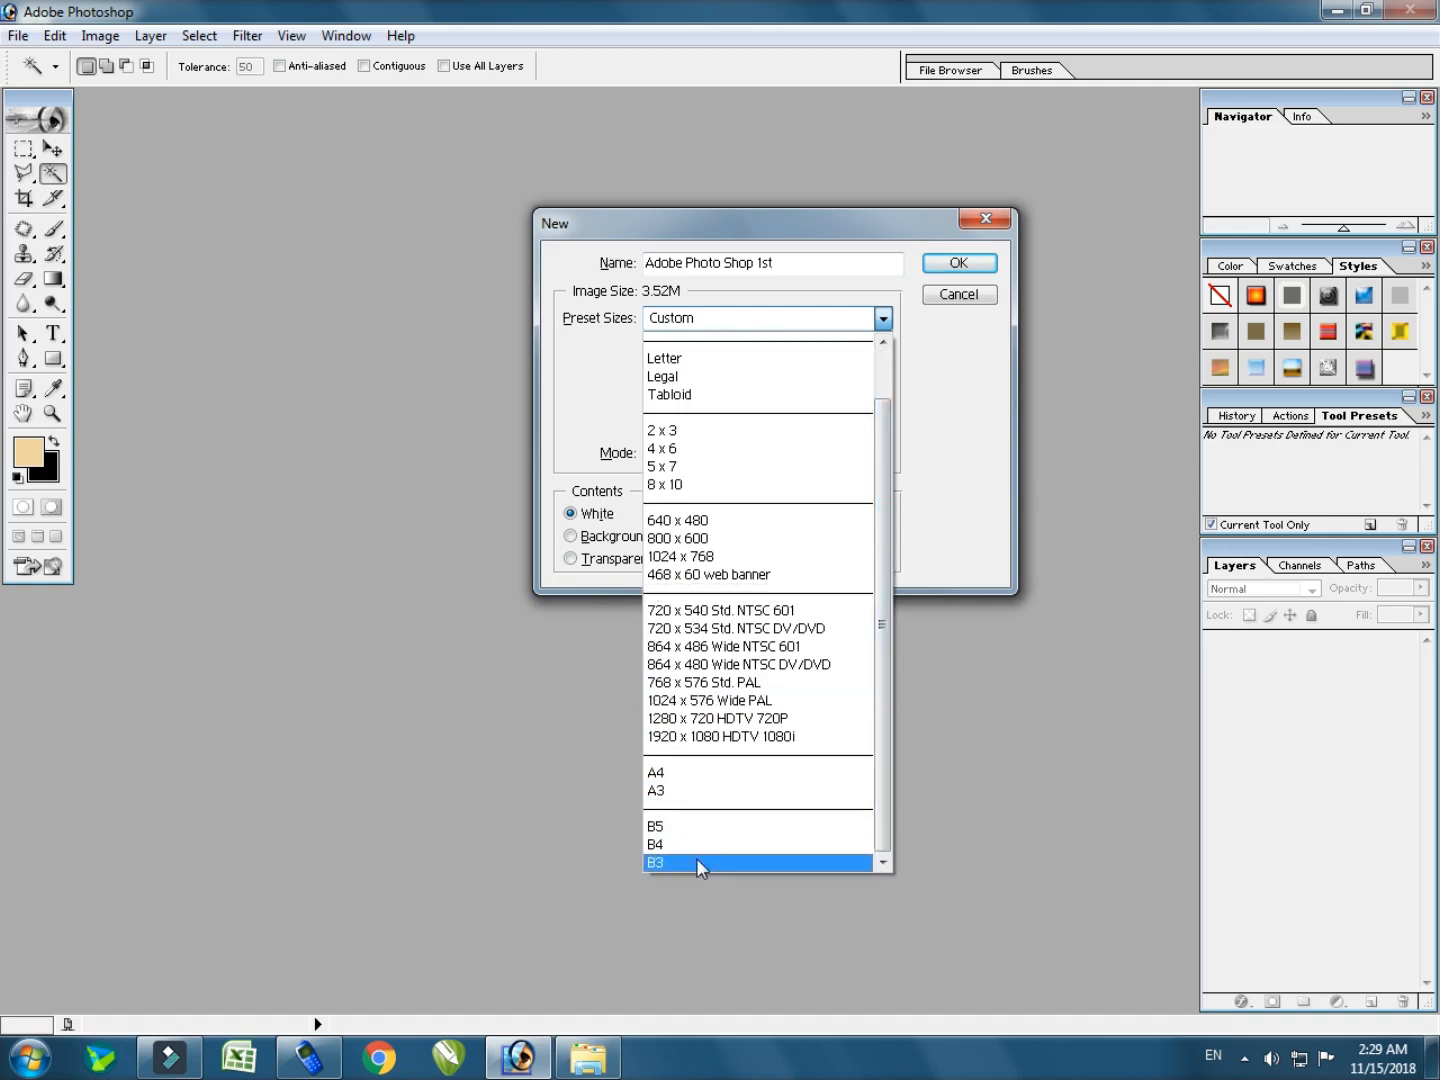
pyautogui.click(696, 858)
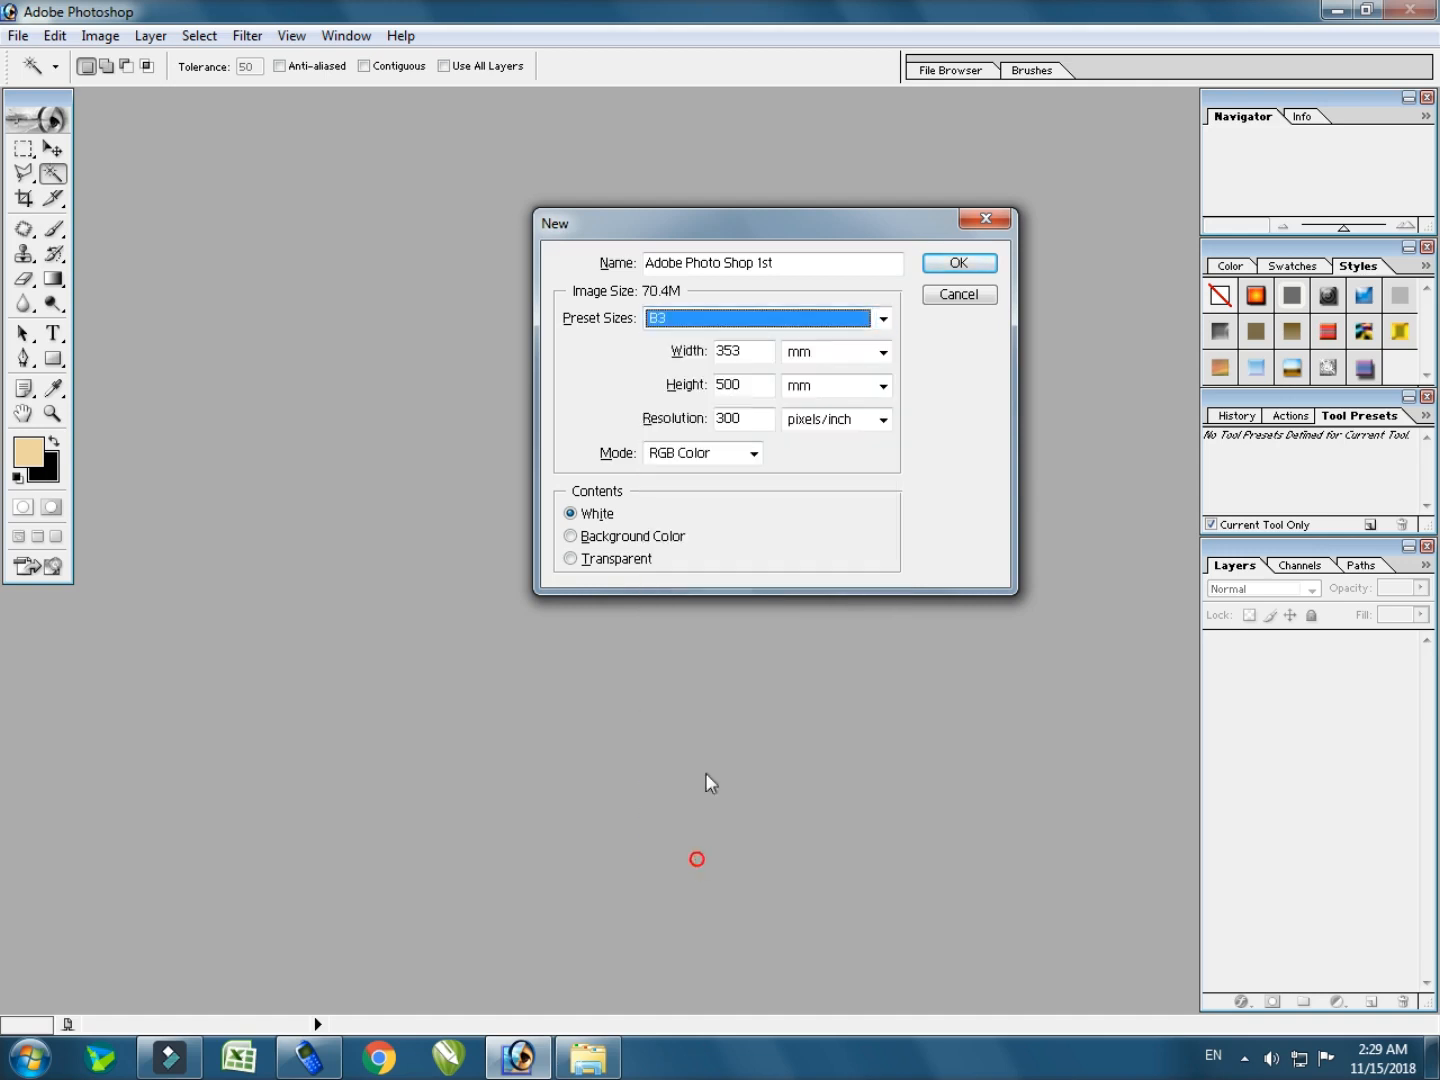
pyautogui.click(851, 361)
pyautogui.click(936, 378)
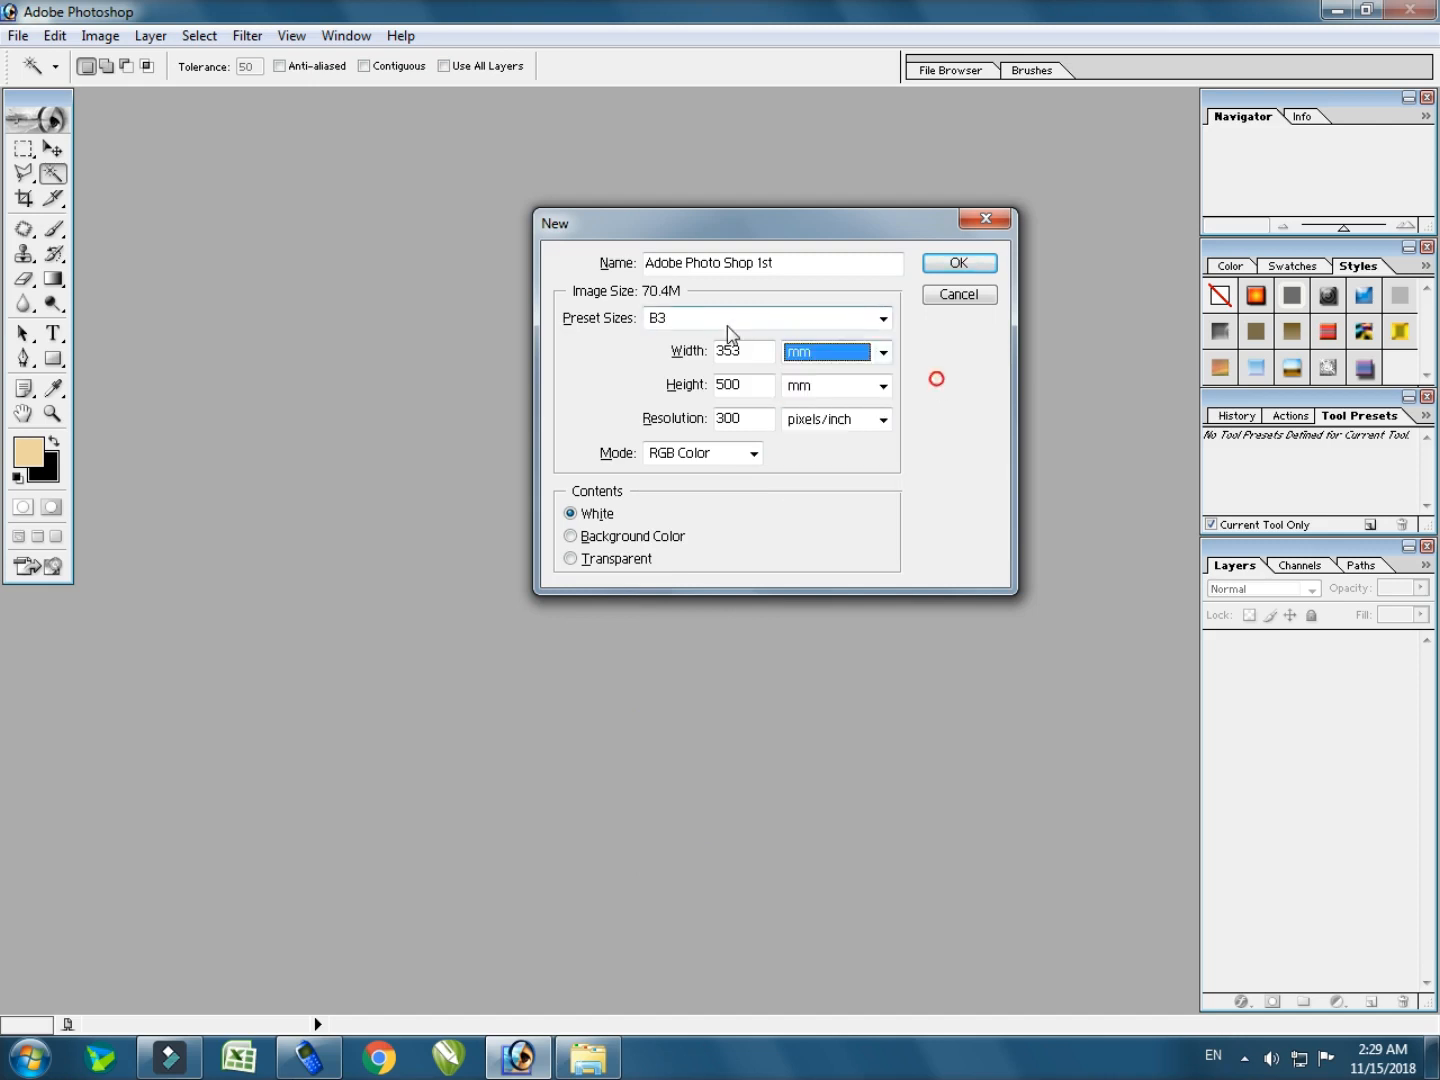
# Choose the A4 preset size and change the width and height units to inches.
pyautogui.click(727, 321)
pyautogui.click(675, 862)
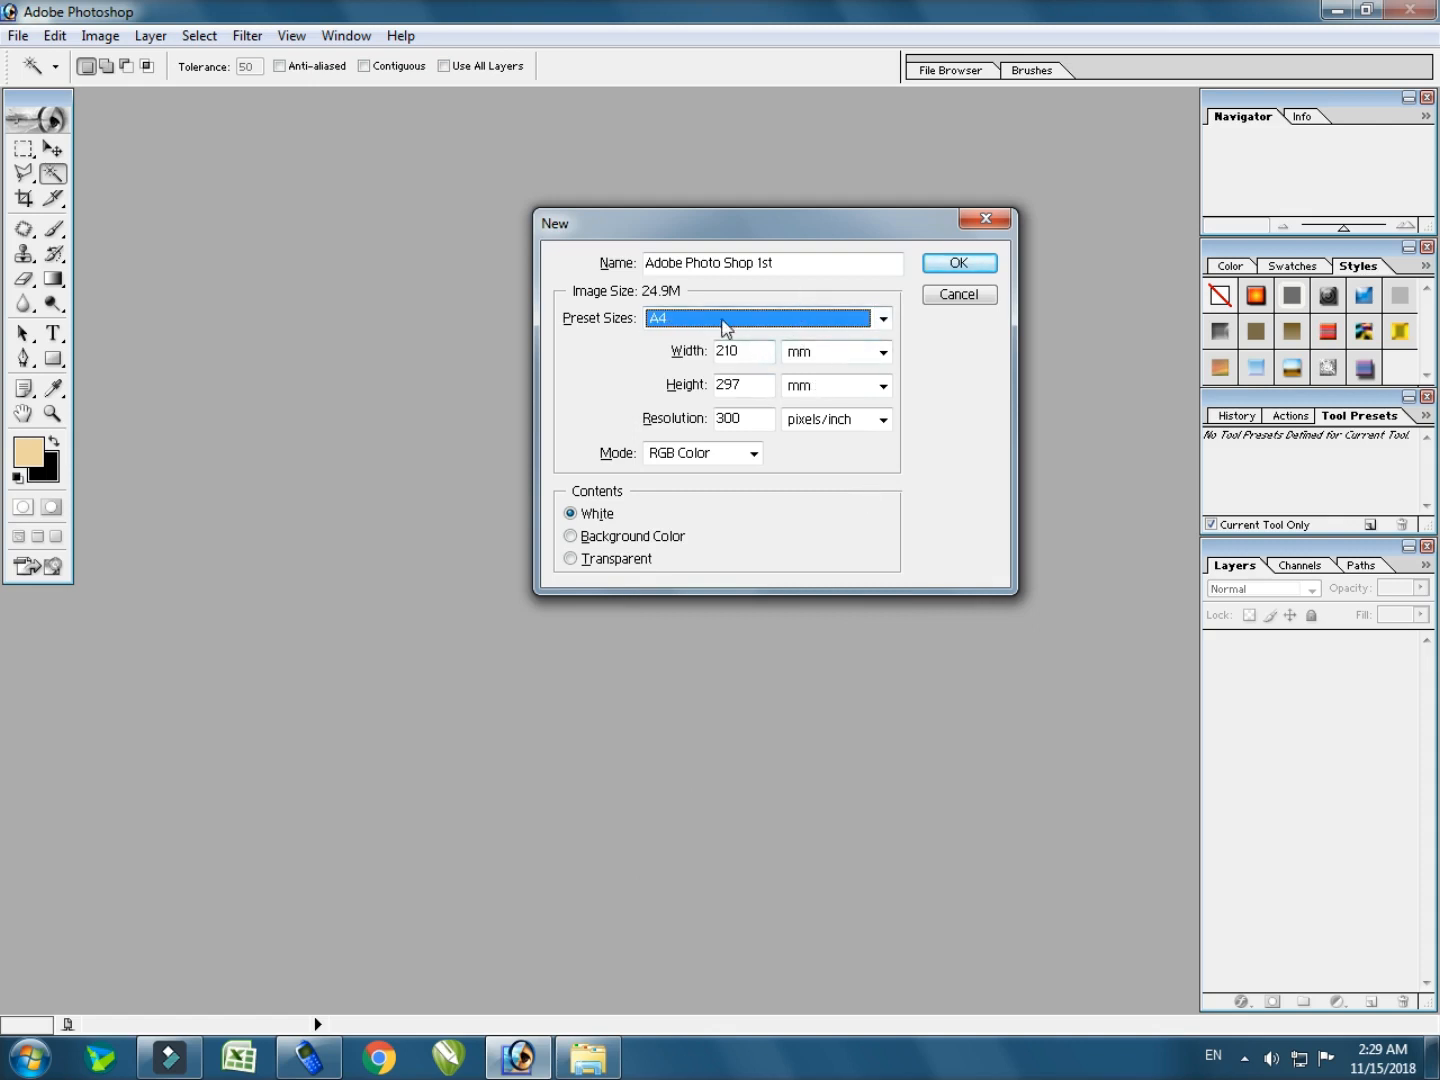
pyautogui.click(860, 353)
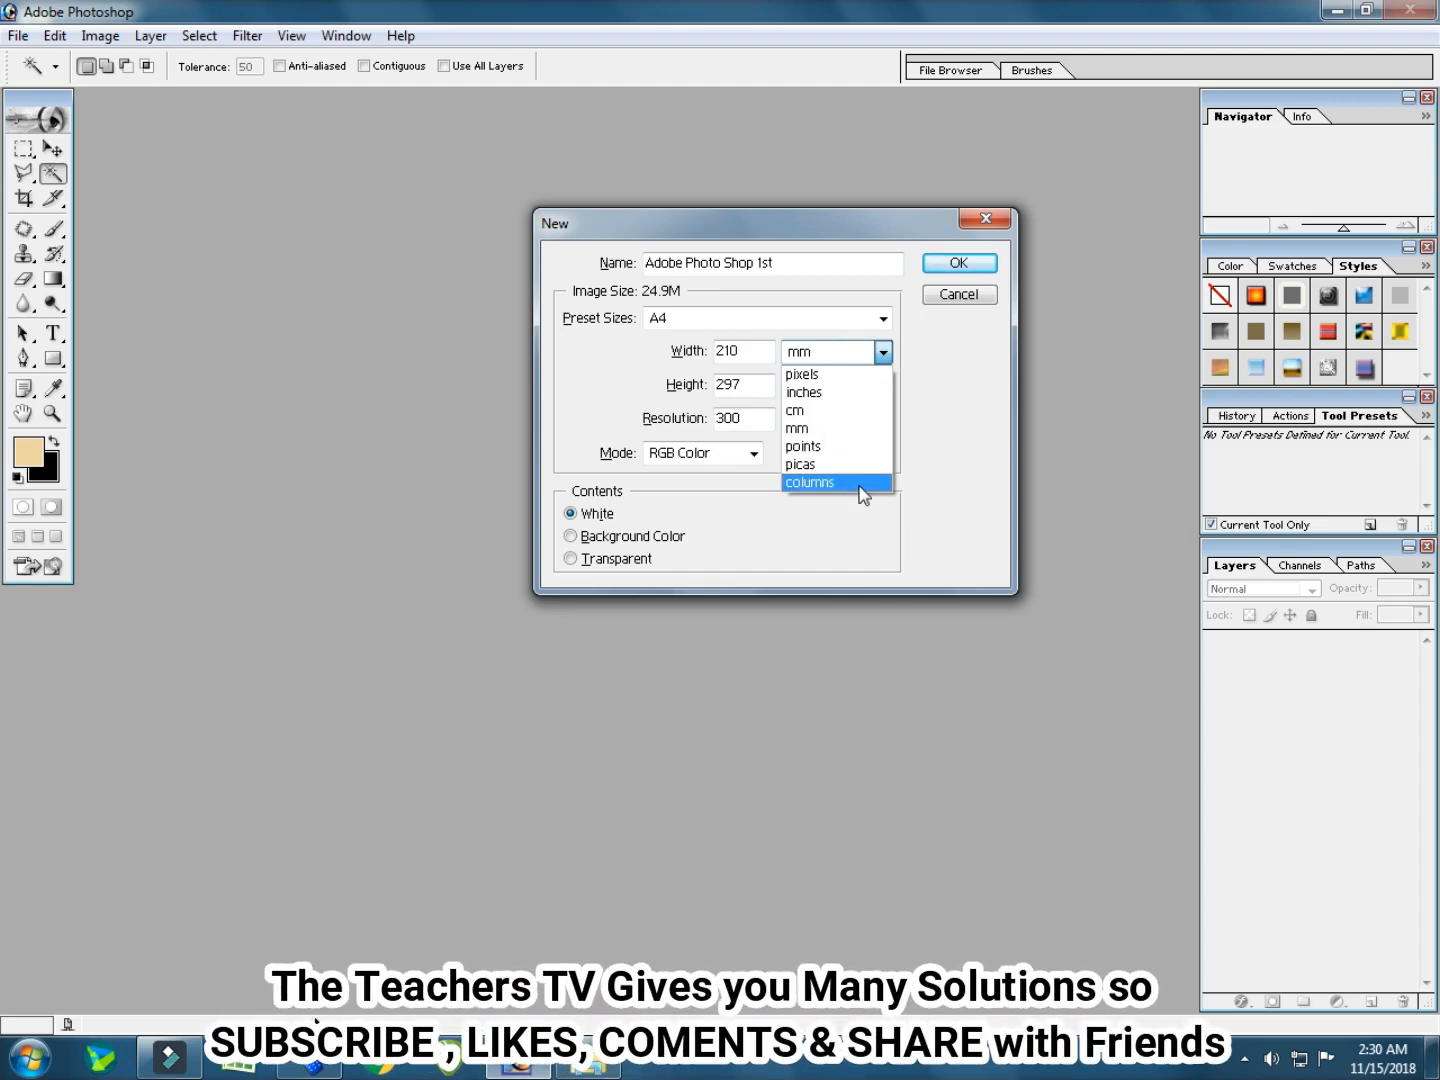
pyautogui.click(837, 396)
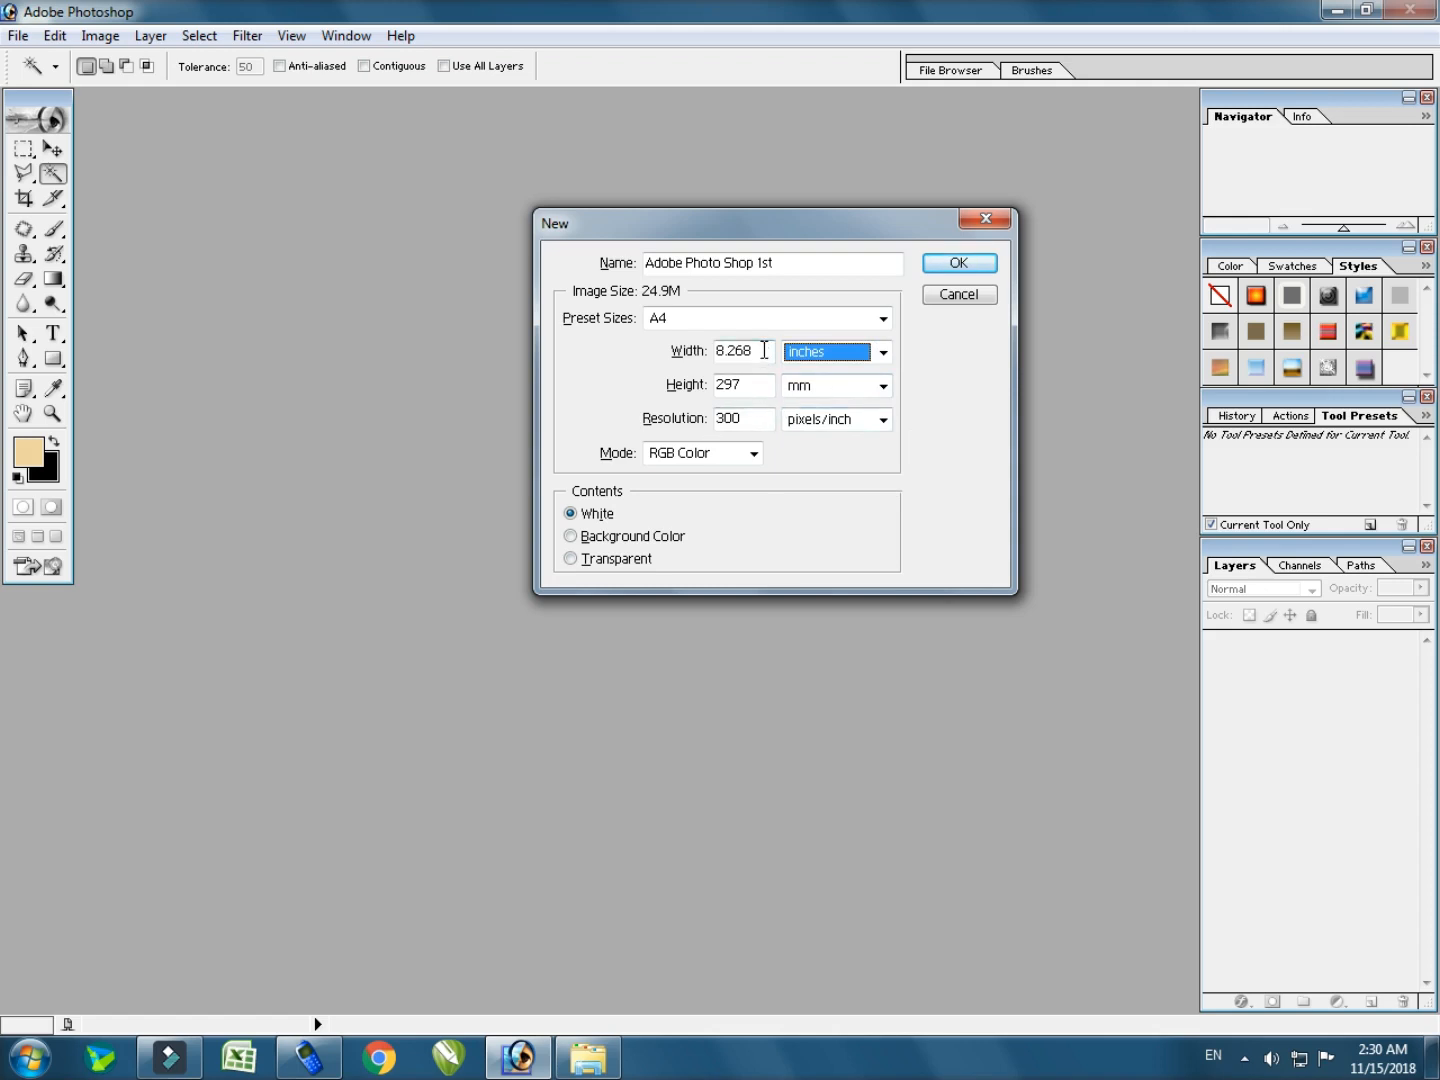
pyautogui.click(833, 392)
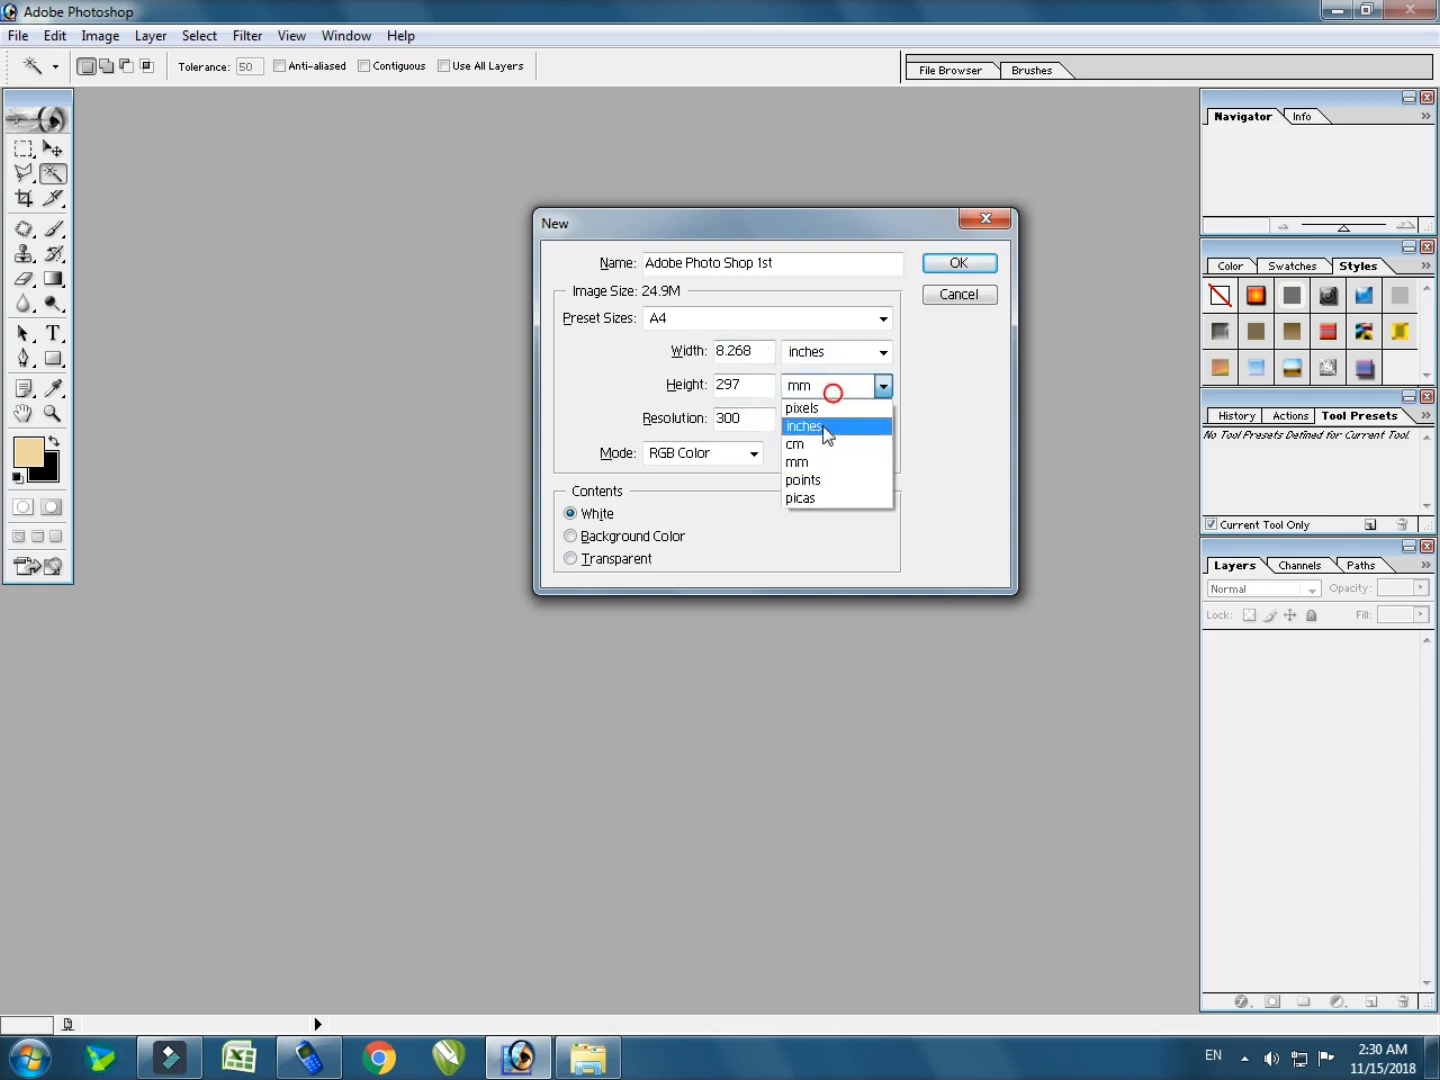
pyautogui.click(824, 427)
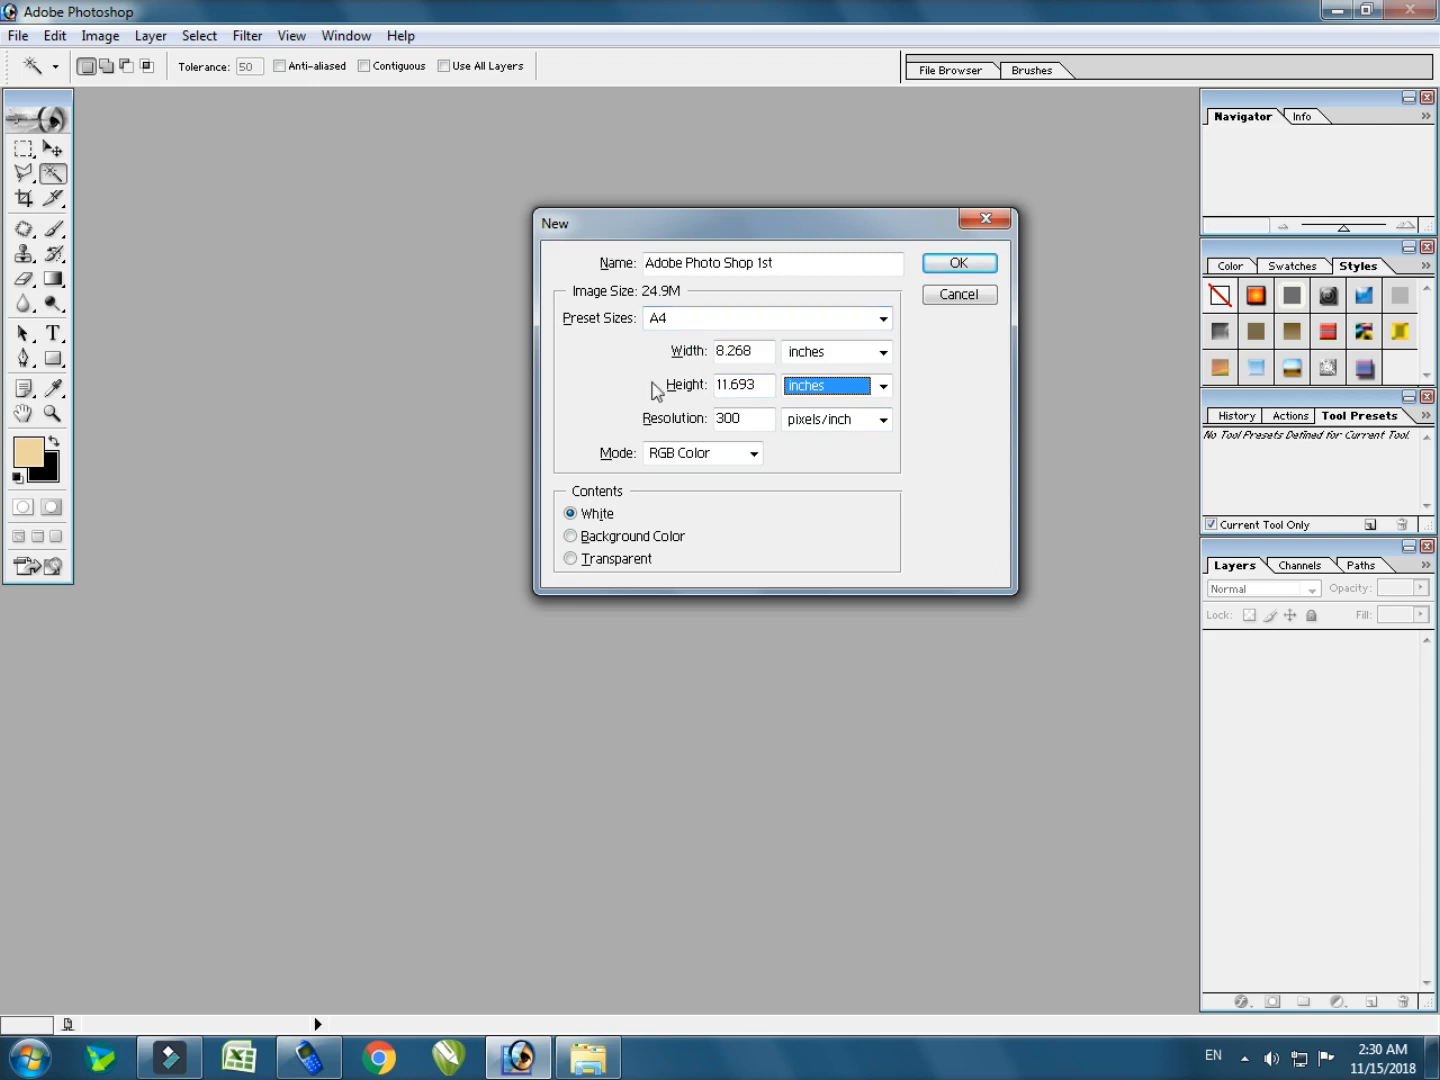
# Switch the preset size to Custom and set the width to 5 inches and the height to 7 inches.
pyautogui.doubleClick(761, 354)
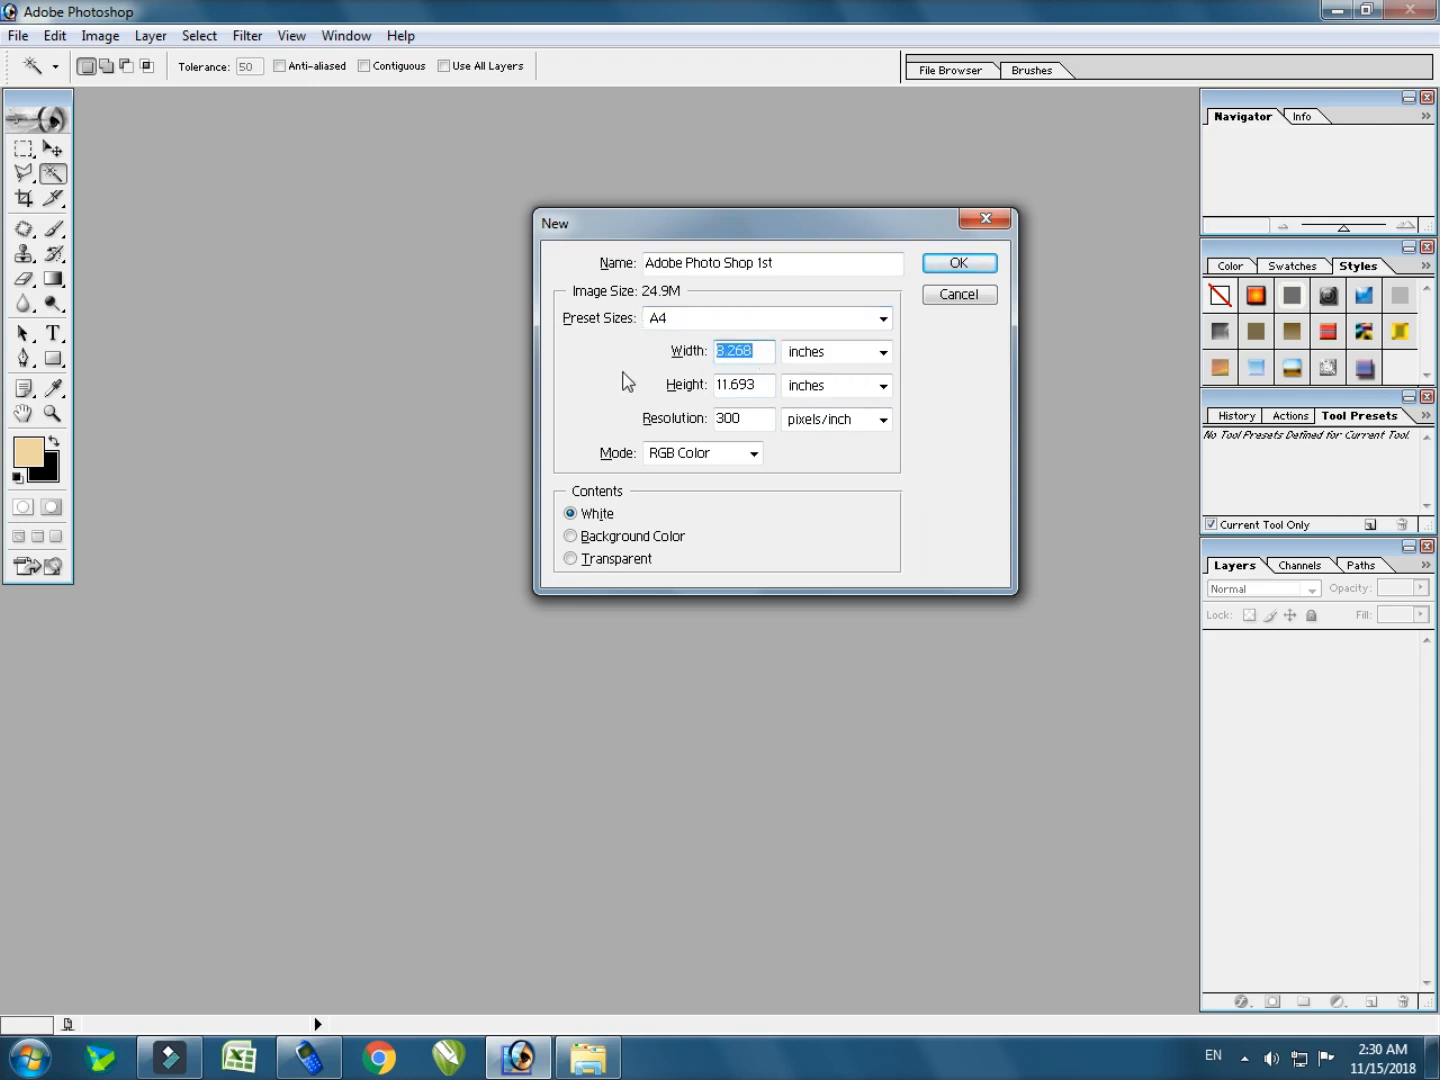
pyautogui.doubleClick(764, 383)
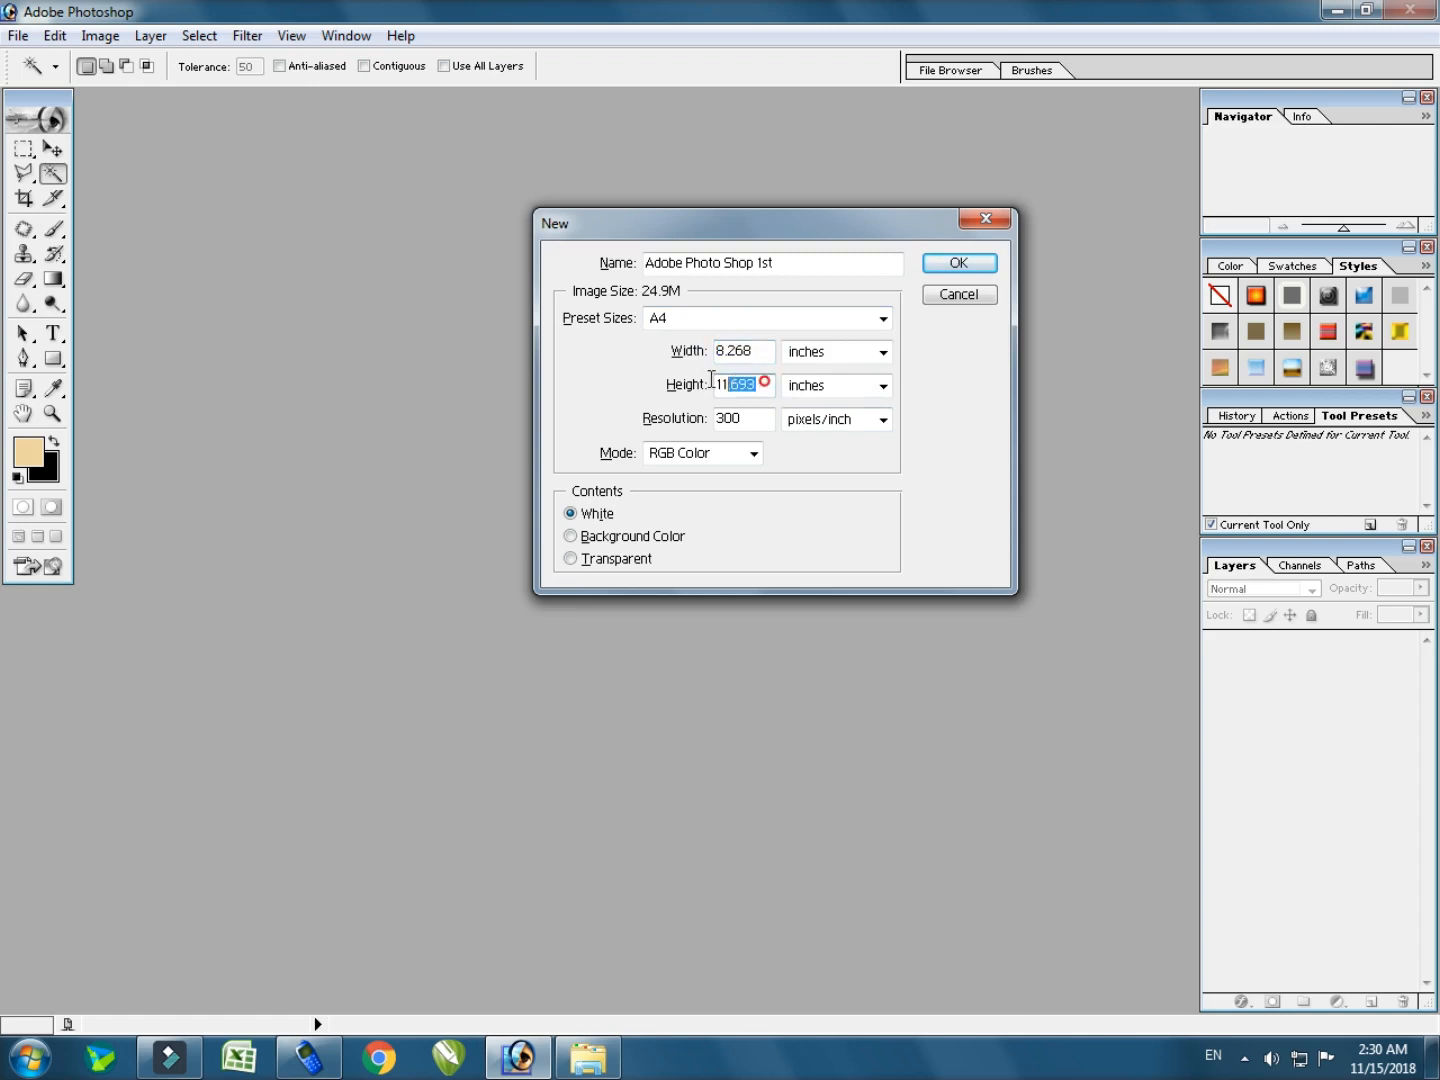
pyautogui.click(752, 312)
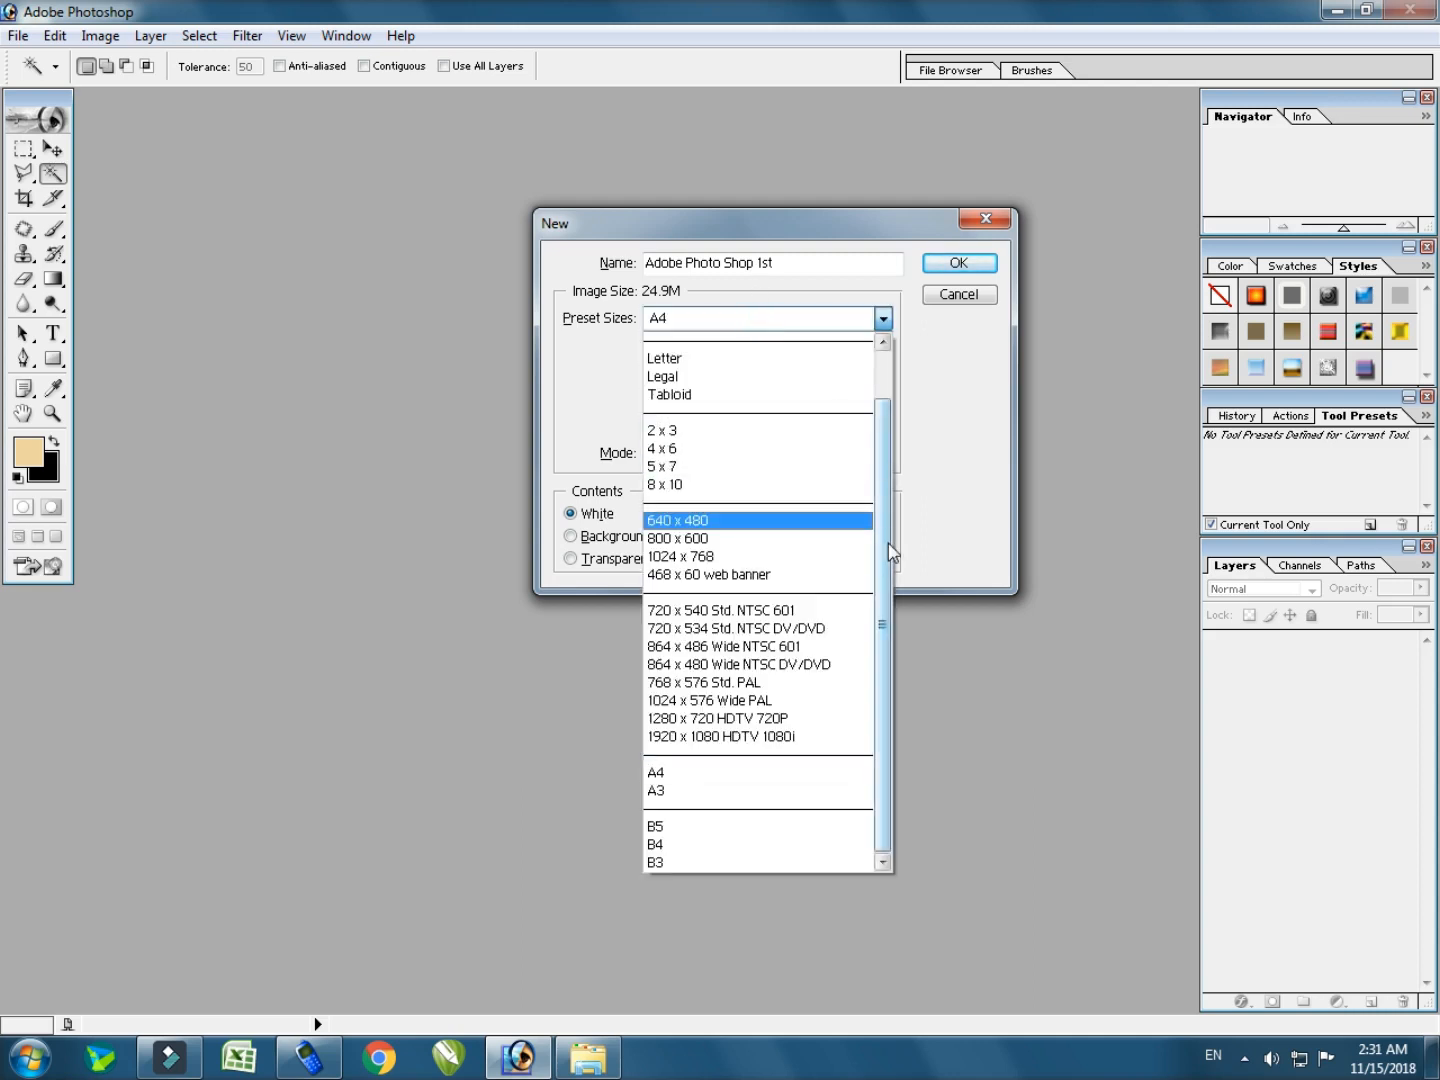
pyautogui.scroll(1, 890, 552)
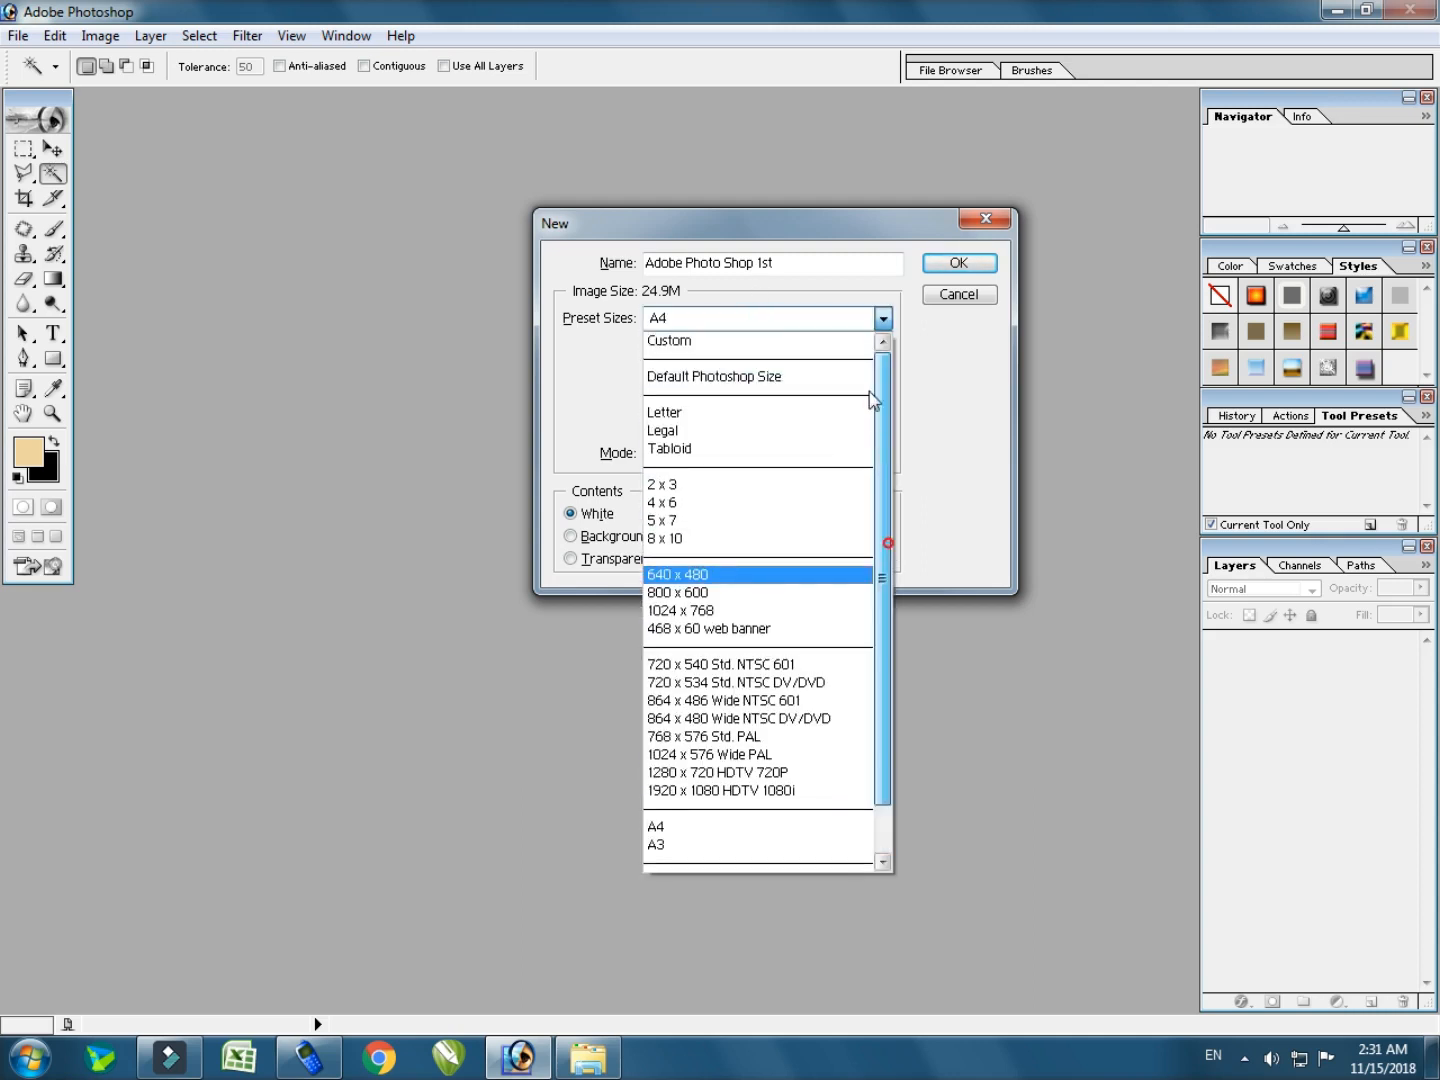
pyautogui.click(705, 345)
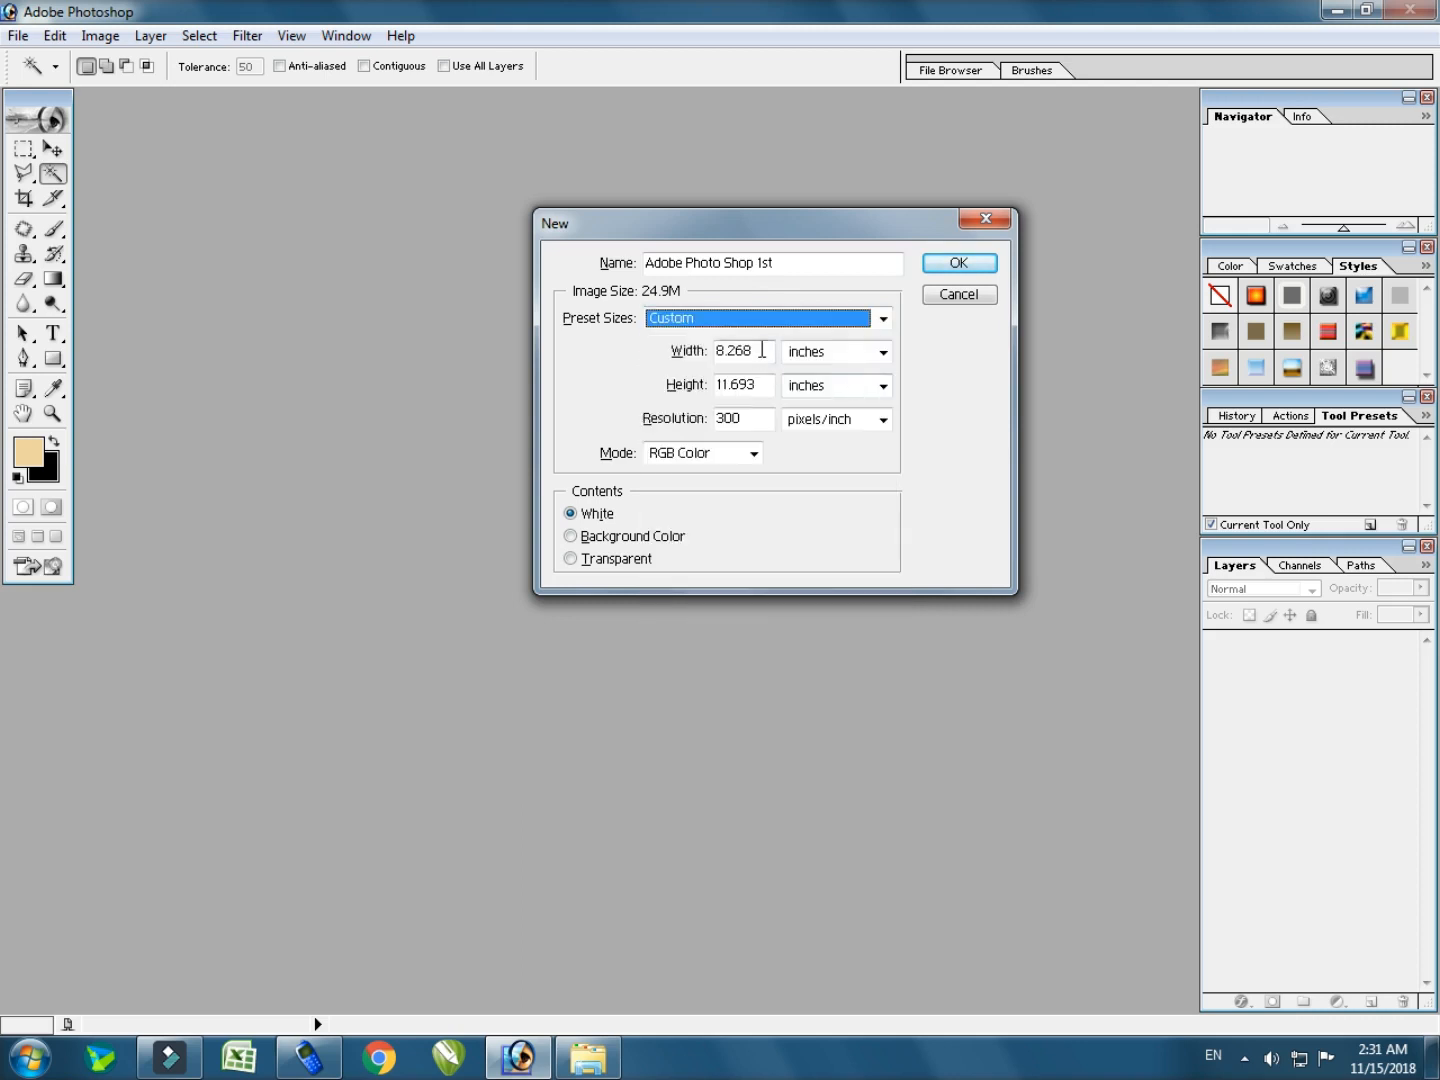
pyautogui.doubleClick(762, 350)
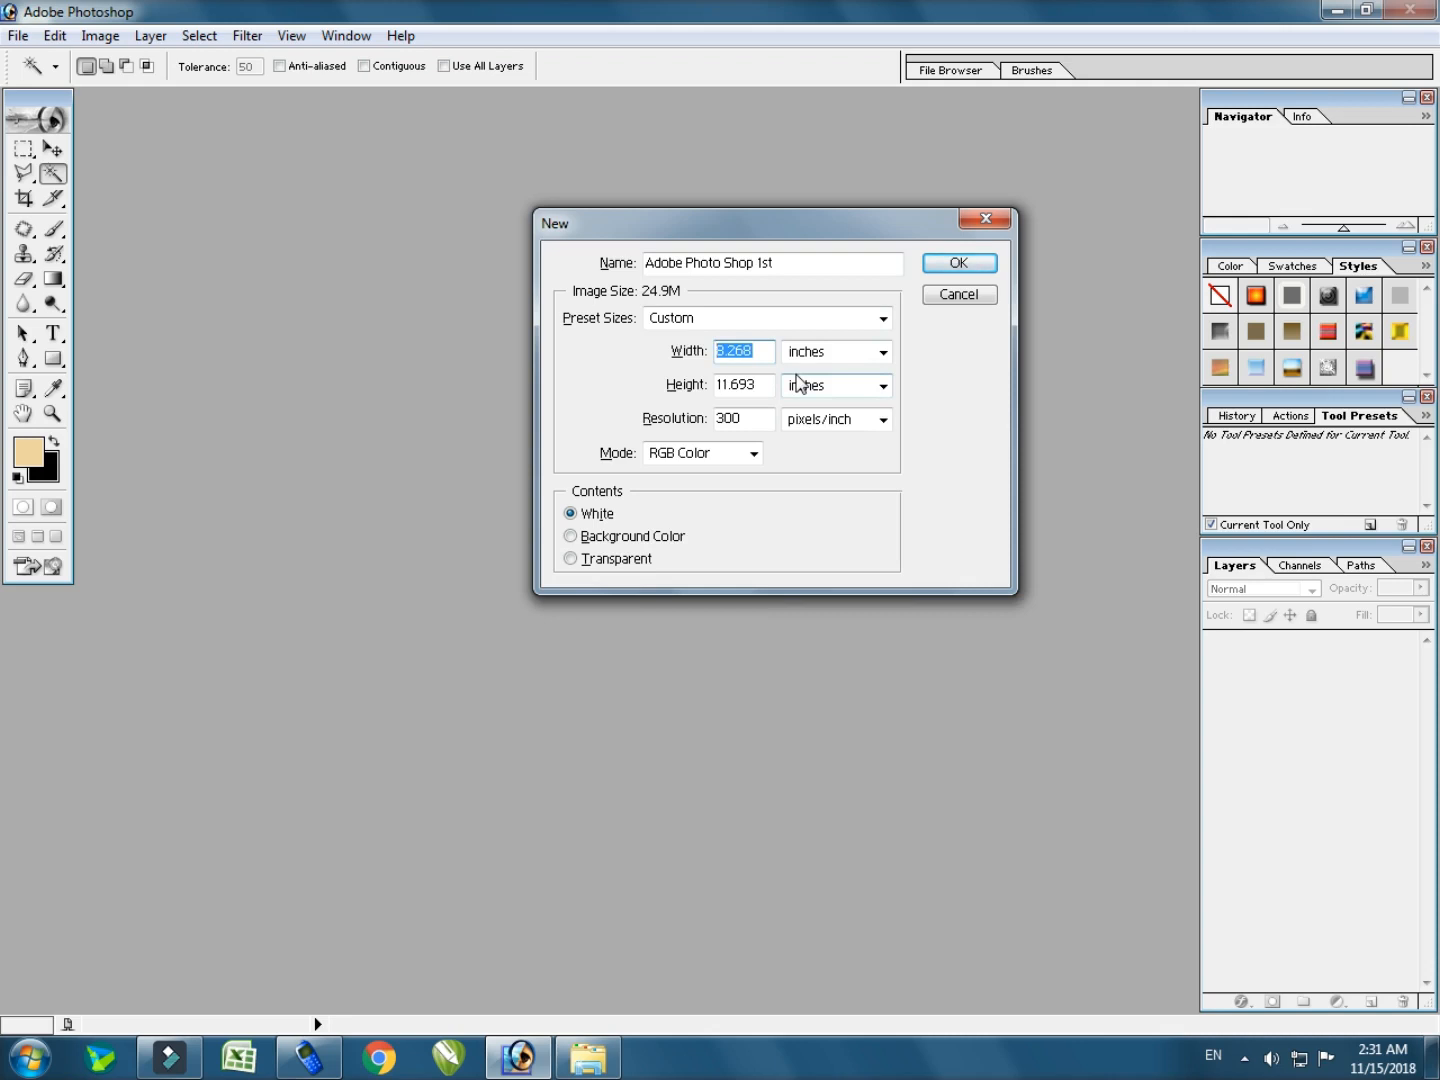
pyautogui.write('5')
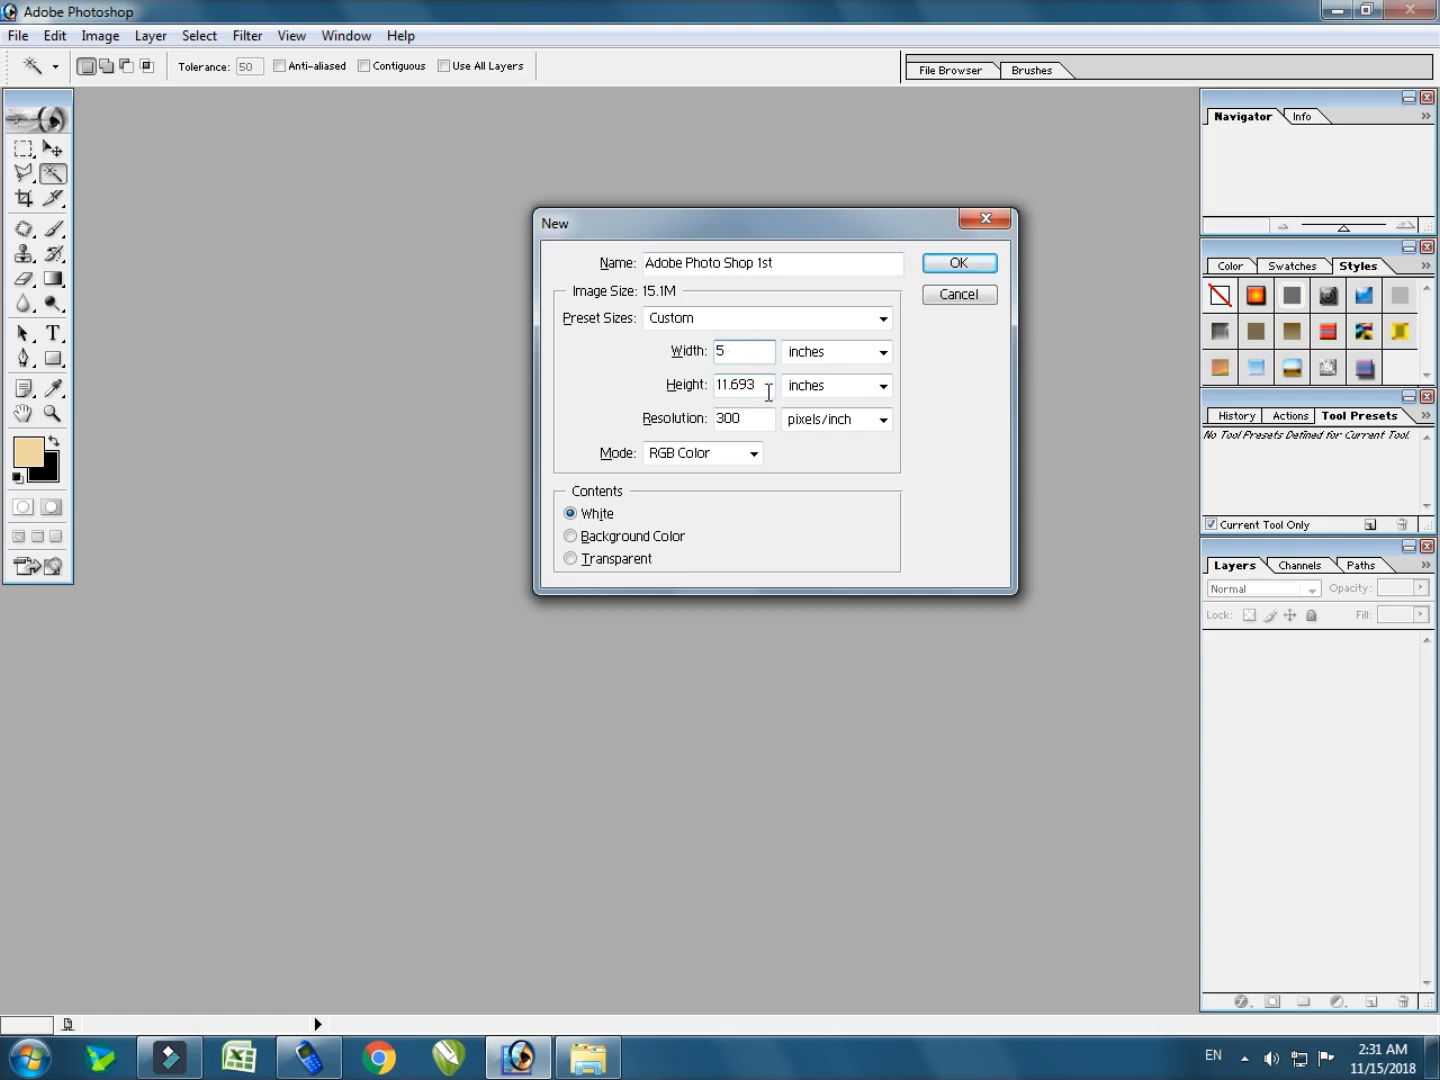
pyautogui.doubleClick(768, 391)
pyautogui.write('5')
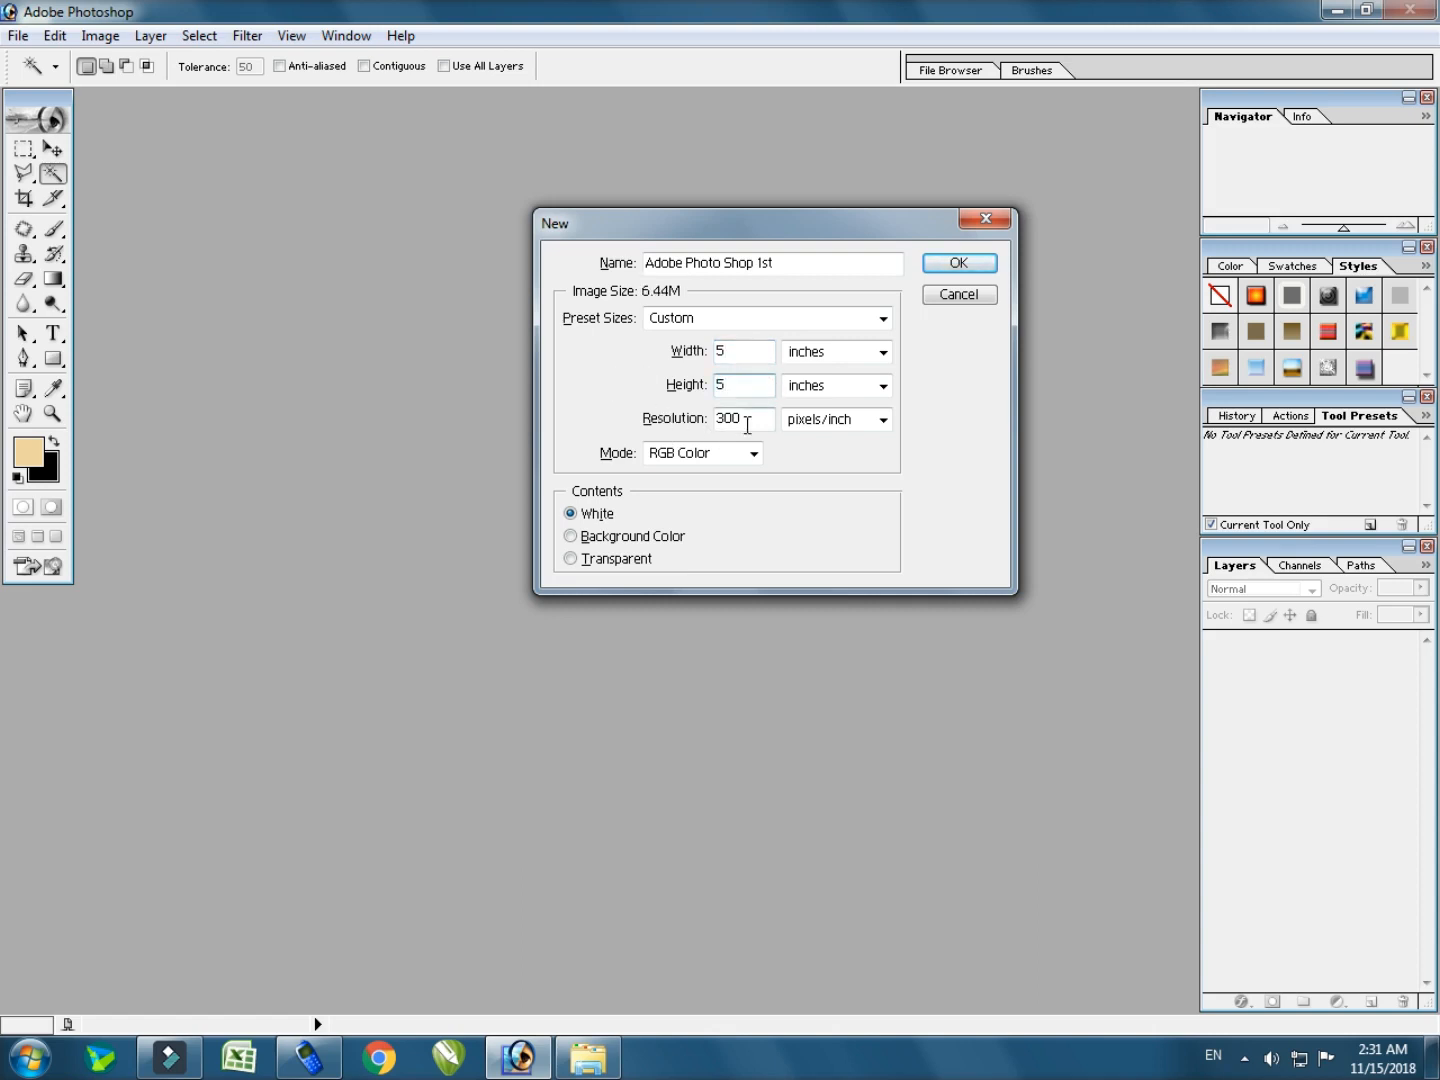
pyautogui.press('BackSpace')
pyautogui.write('7')
# Select pixels/inch as the unit for the new document's resolution.
pyautogui.doubleClick(762, 419)
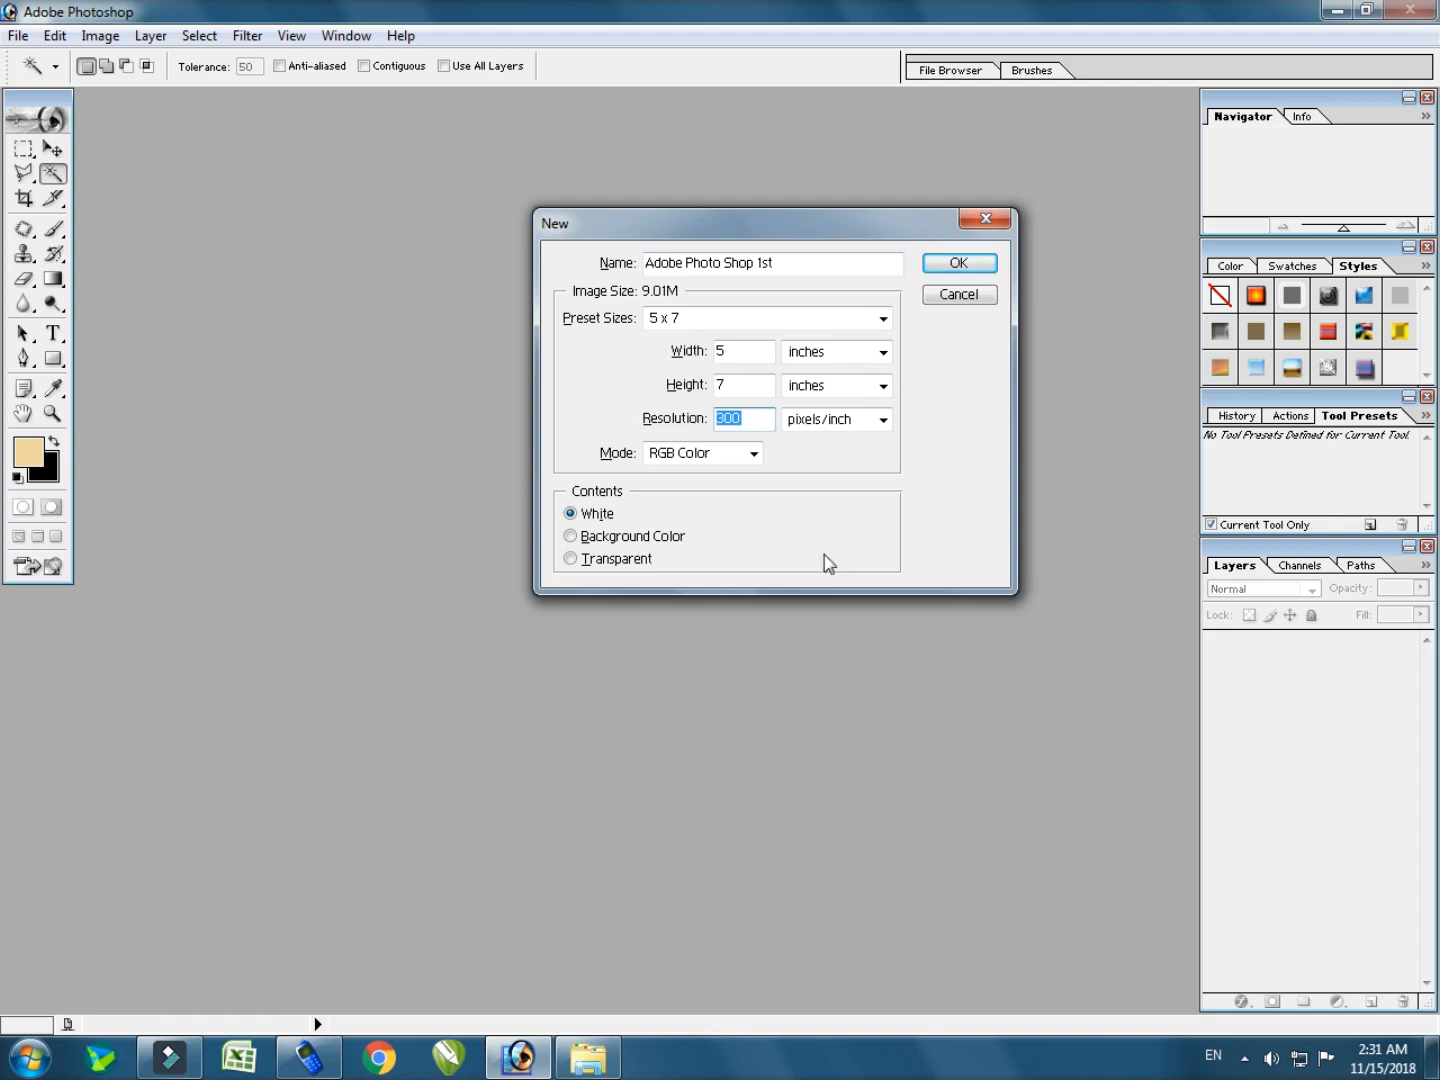
pyautogui.click(860, 421)
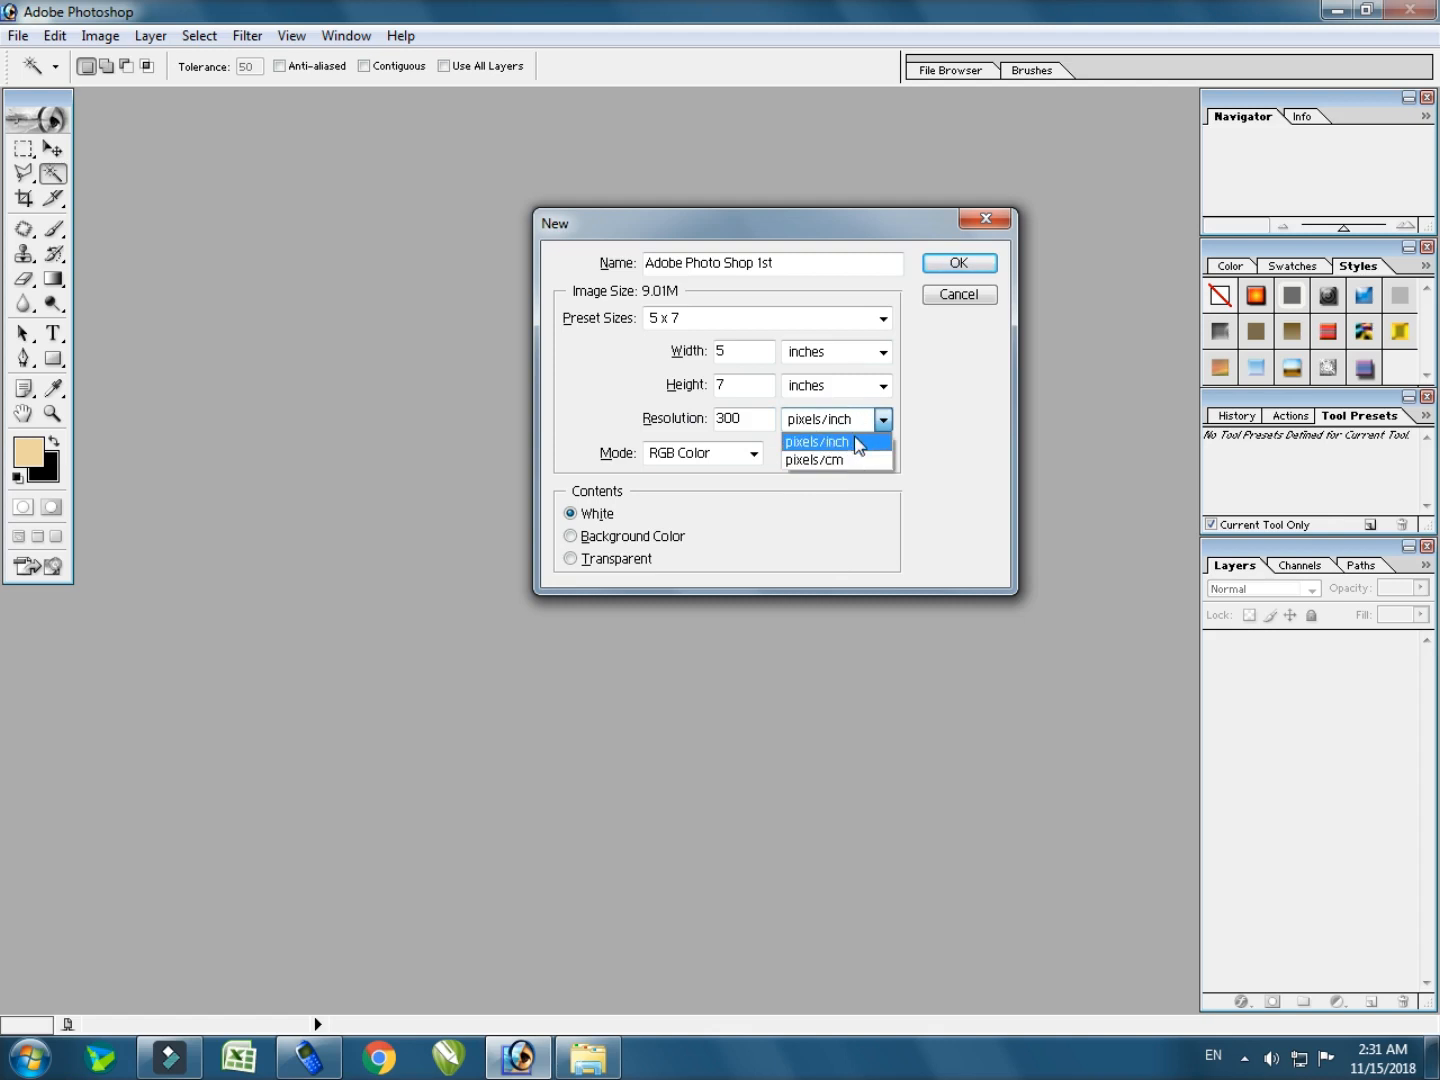
pyautogui.click(857, 443)
pyautogui.click(763, 519)
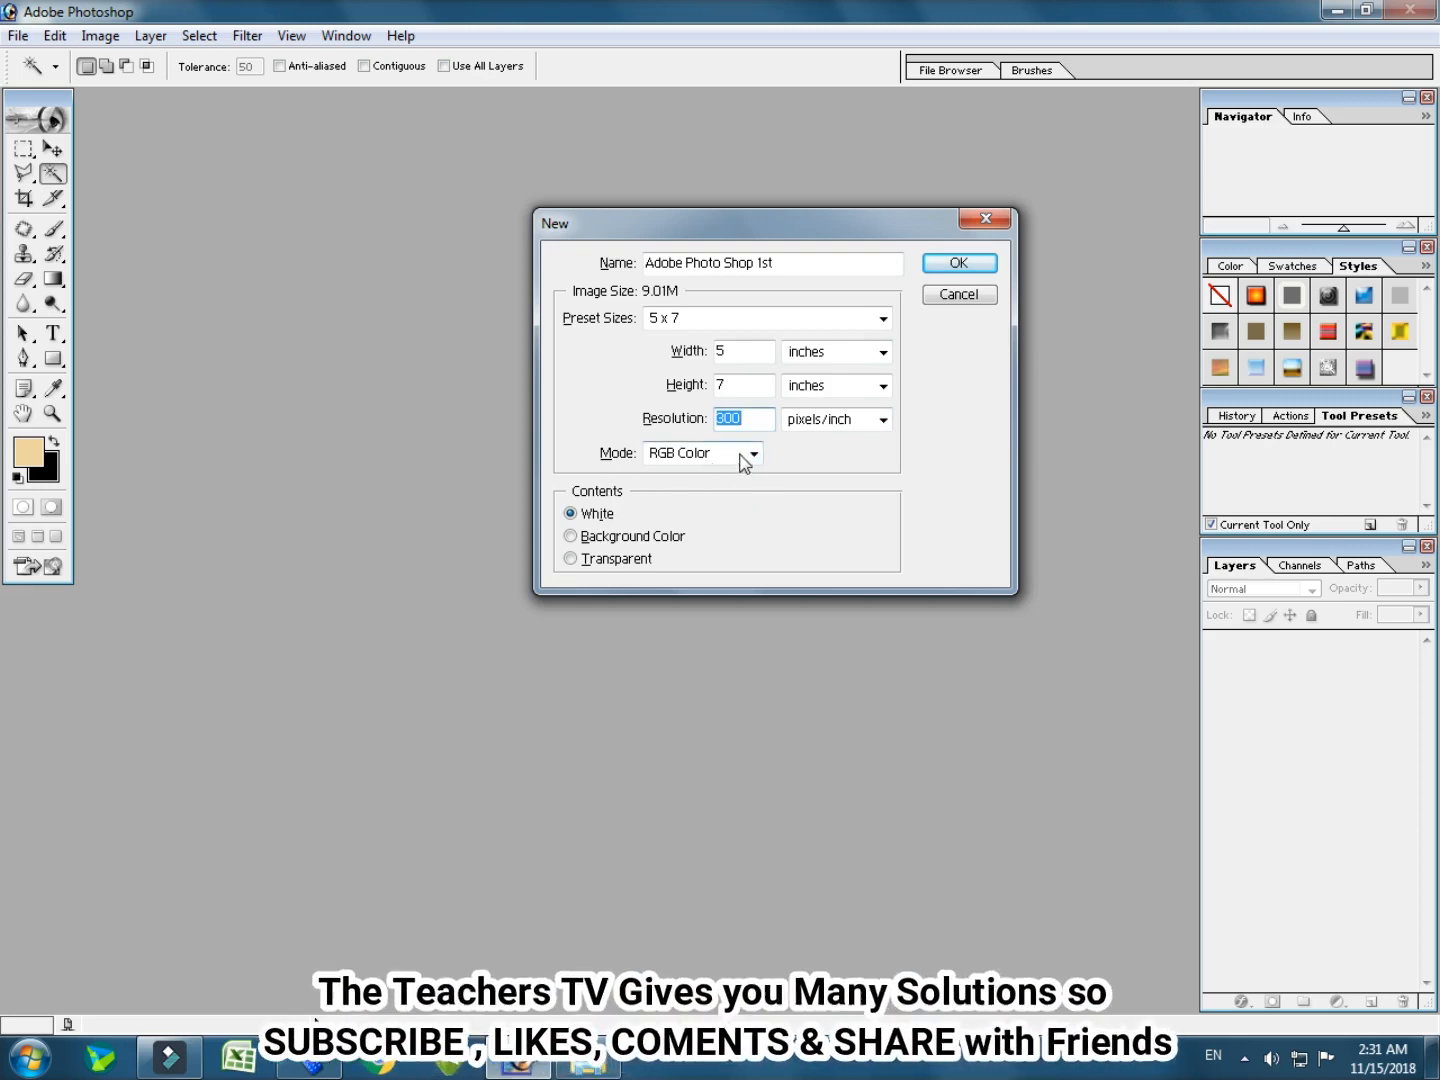
# Choose RGB Color as the mode and create the new document.
pyautogui.click(743, 458)
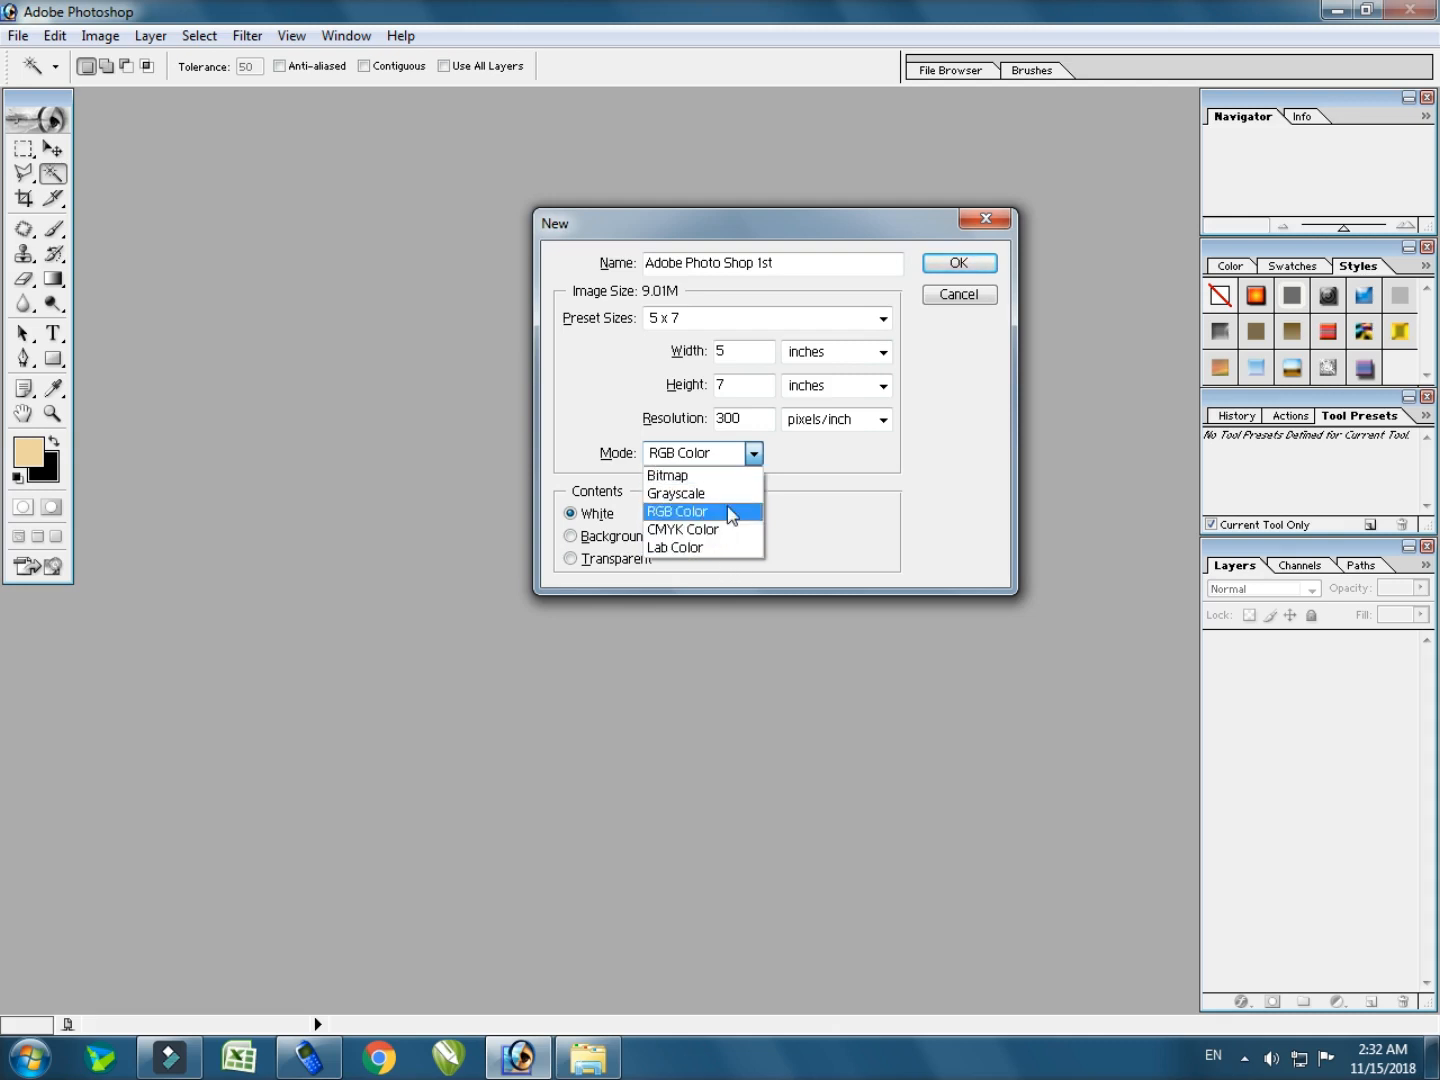
pyautogui.click(729, 514)
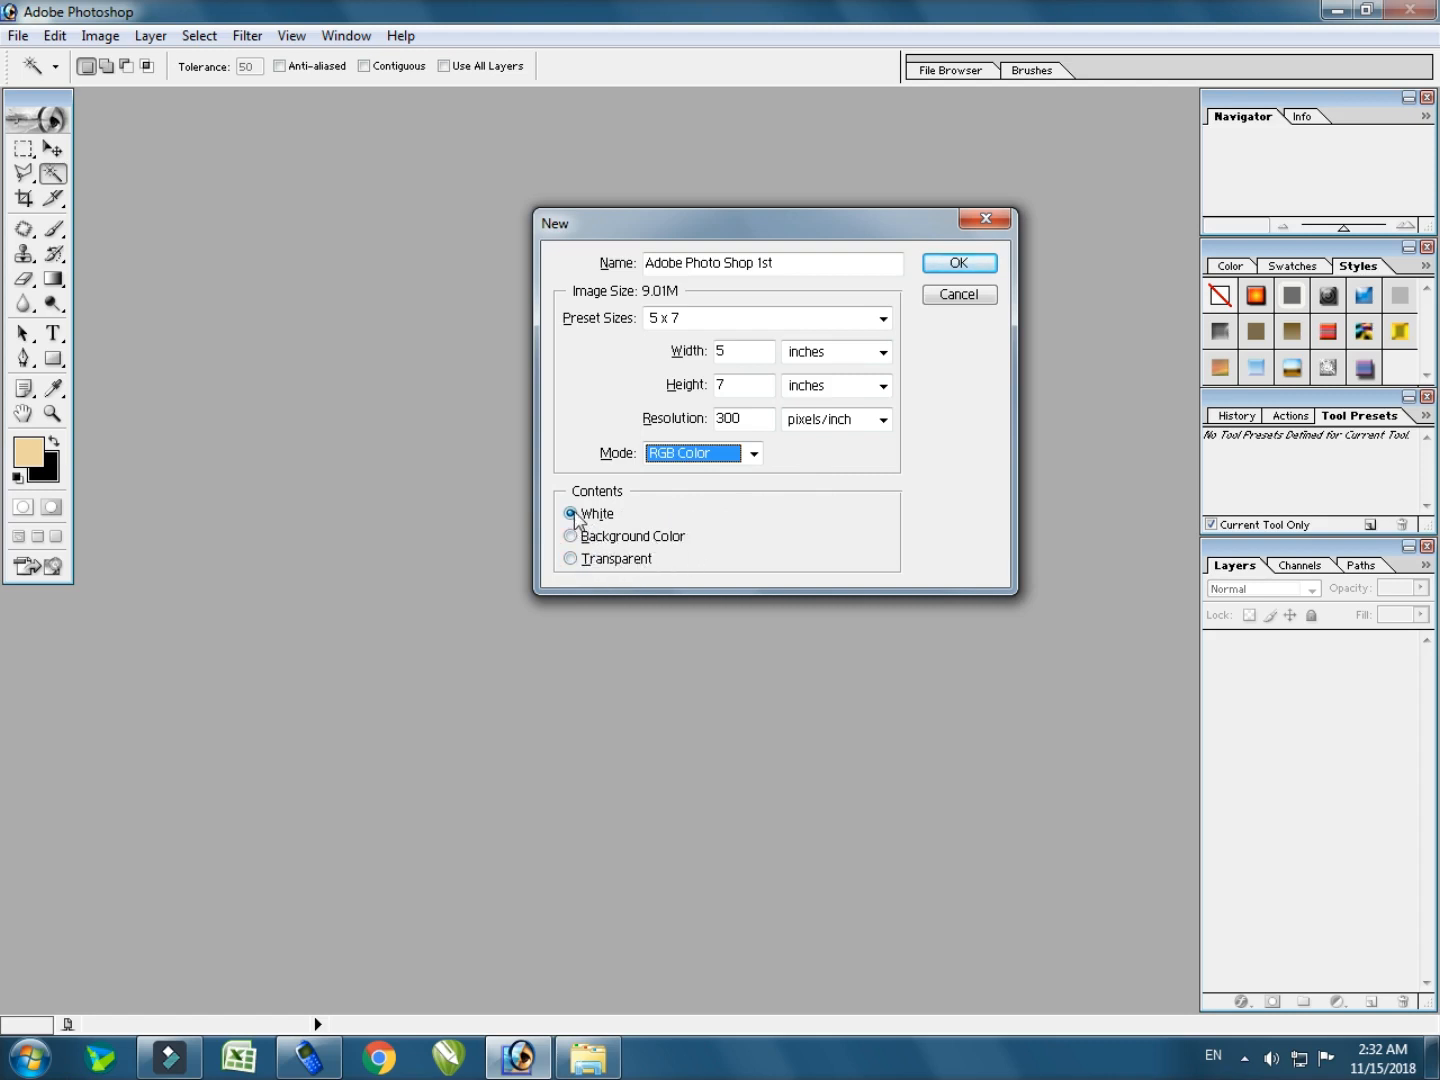
pyautogui.click(272, 310)
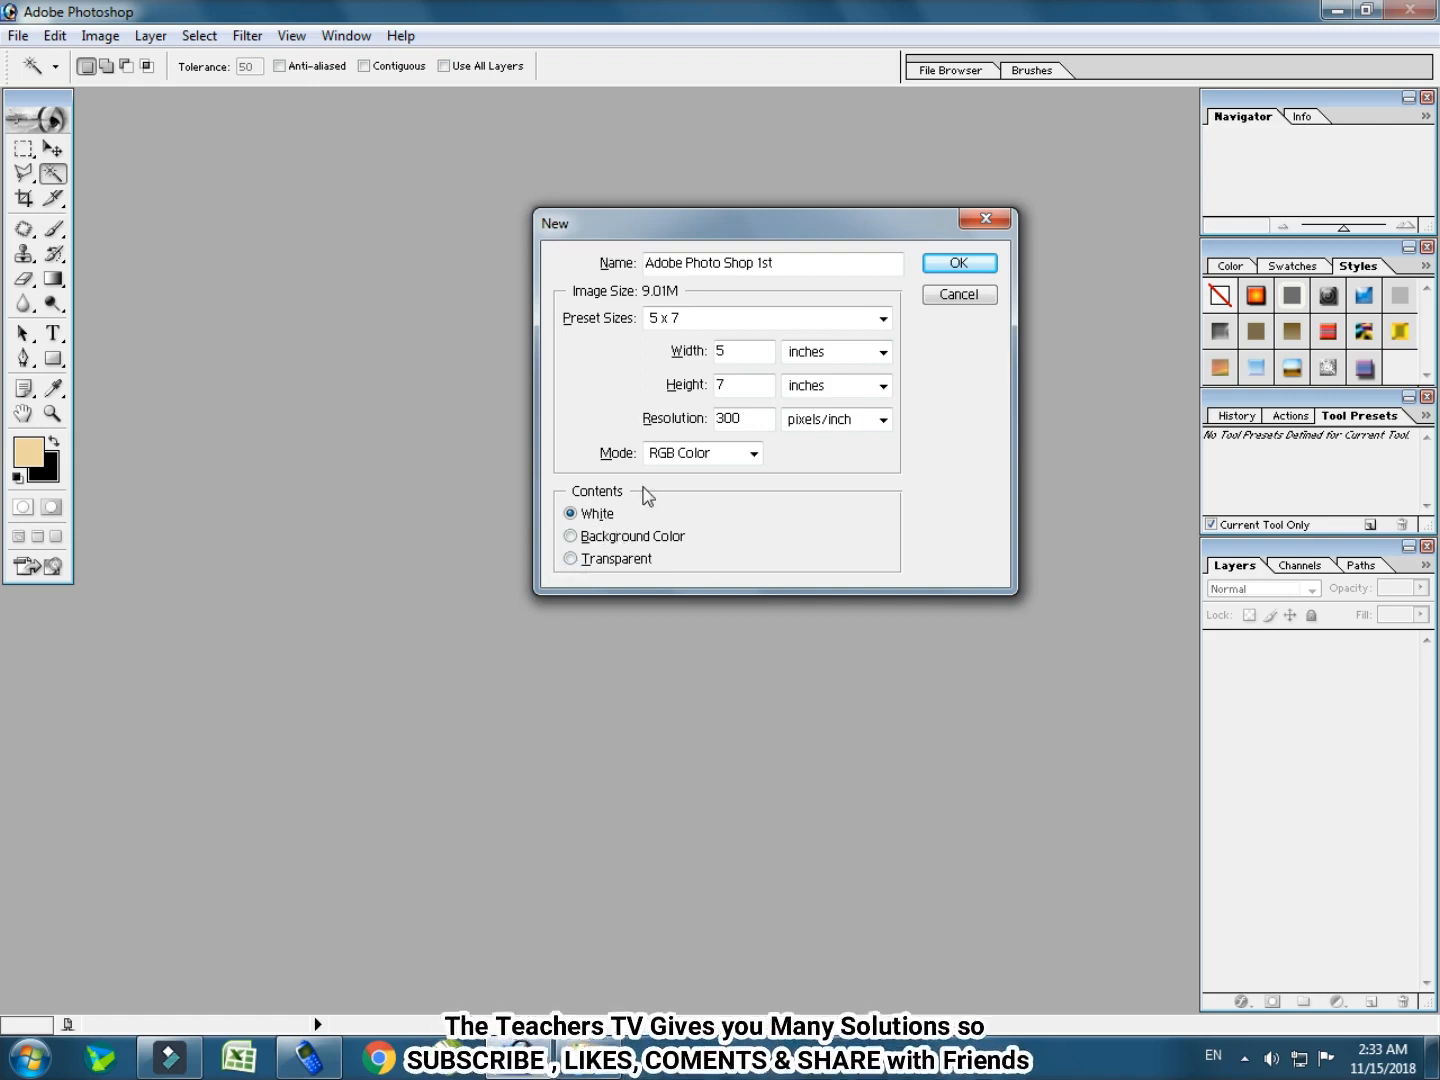
pyautogui.click(955, 265)
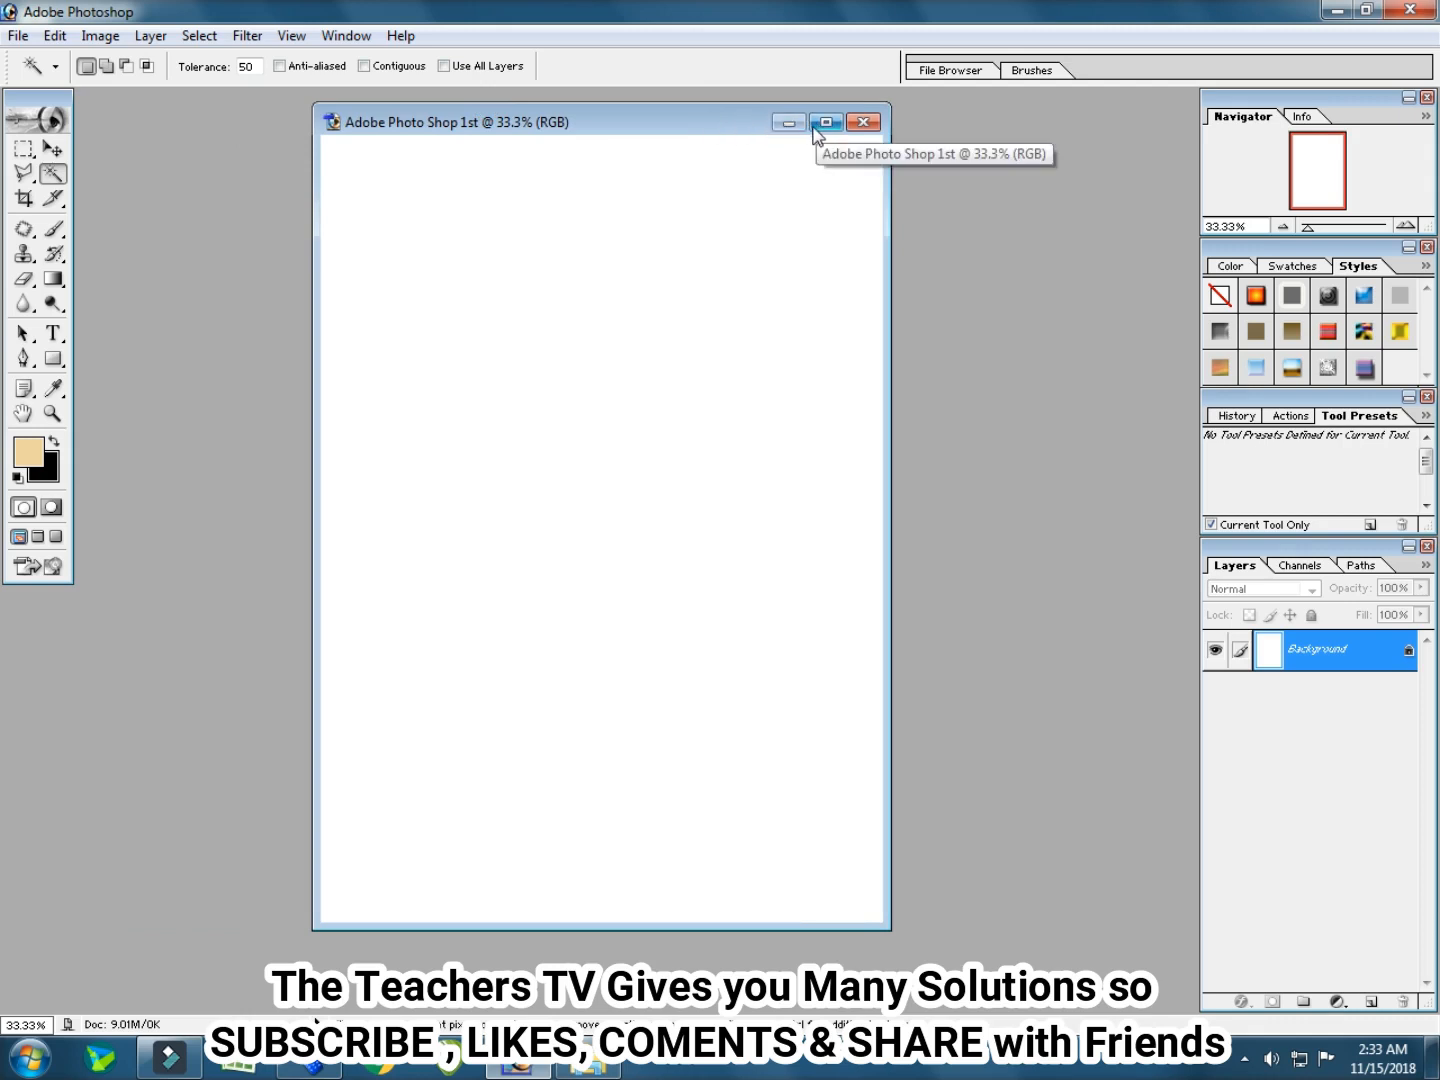
# Examine the document's width, height, resolution and resampling method in the Image Size settings, and leave without applying anything.
pyautogui.click(690, 122)
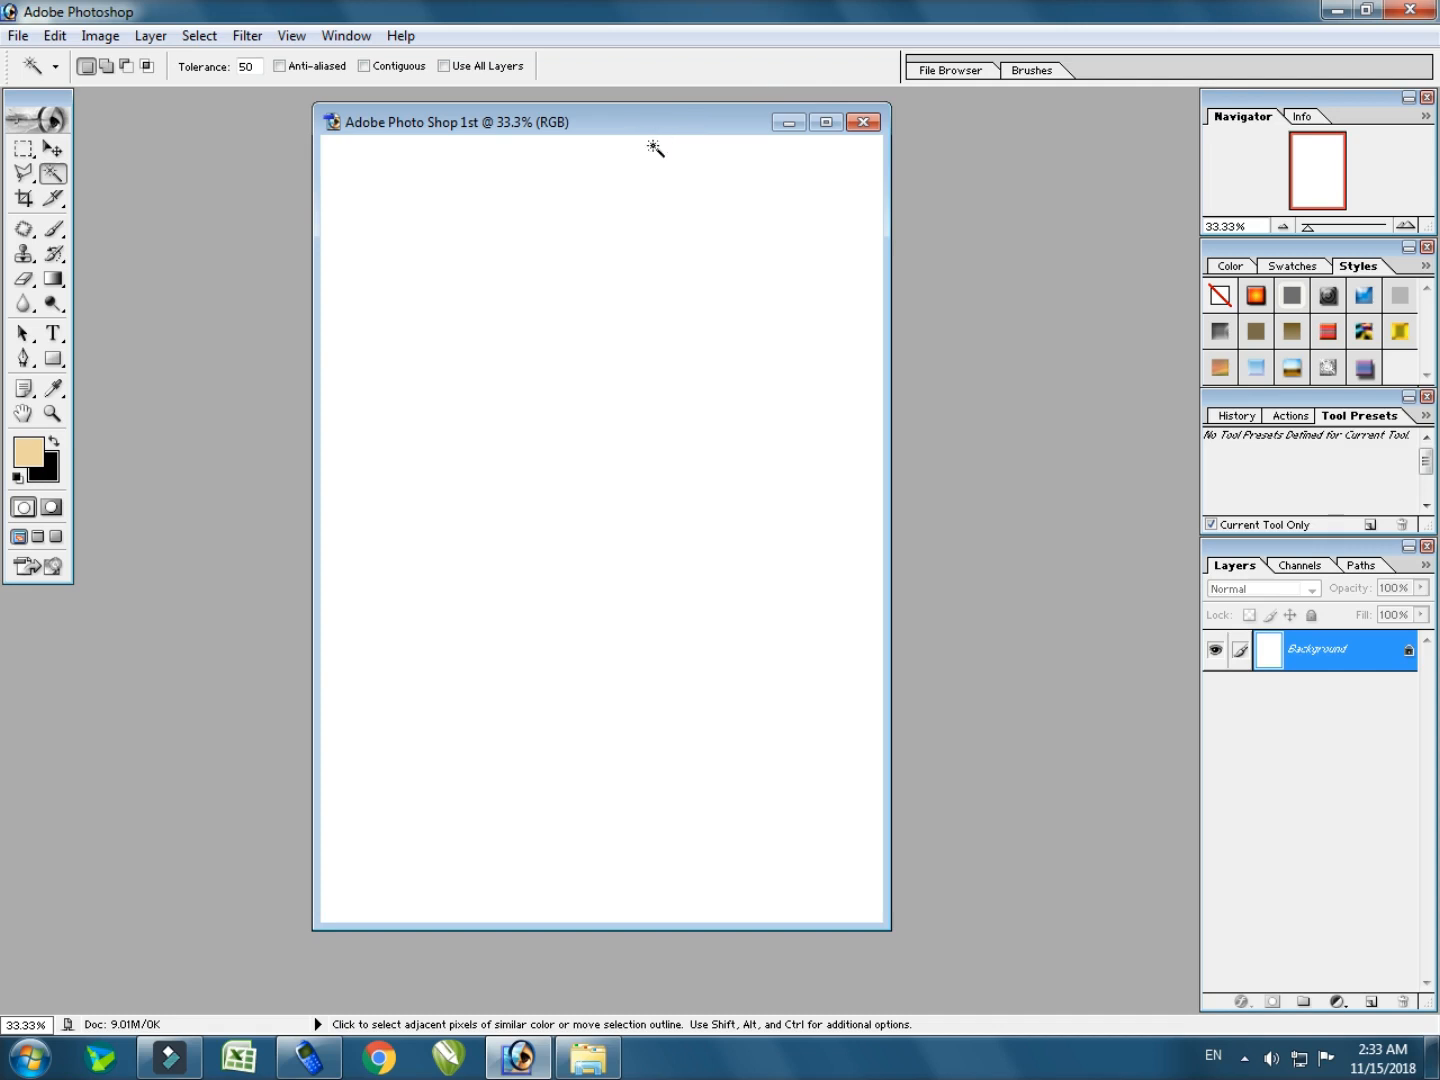
pyautogui.click(101, 36)
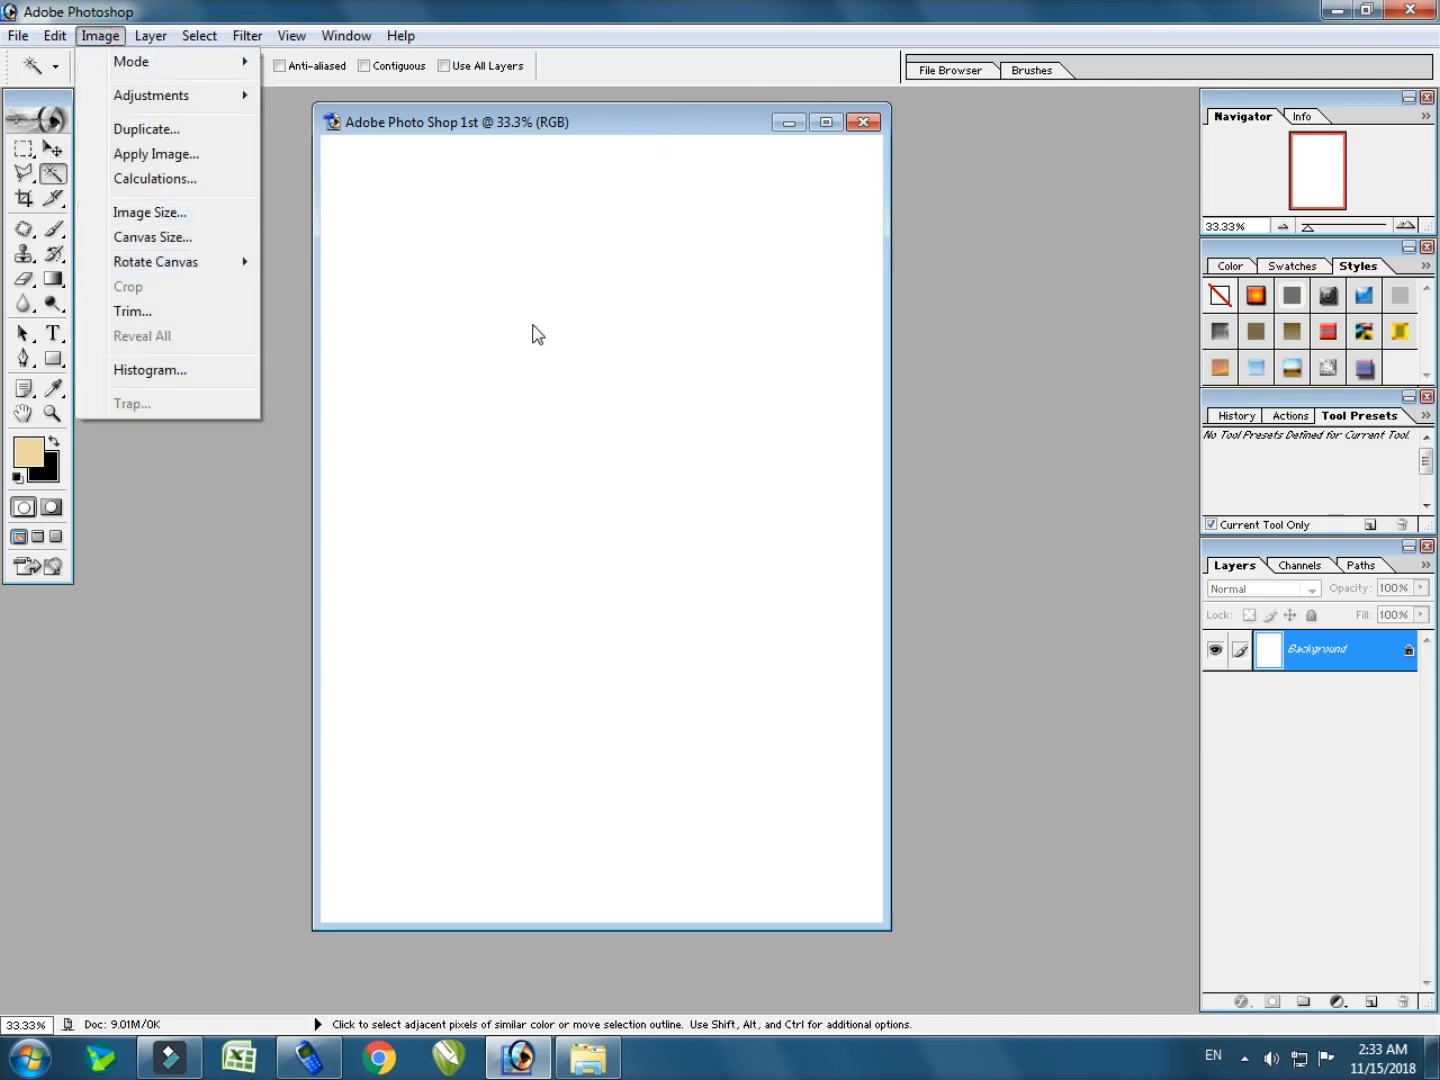
pyautogui.click(178, 210)
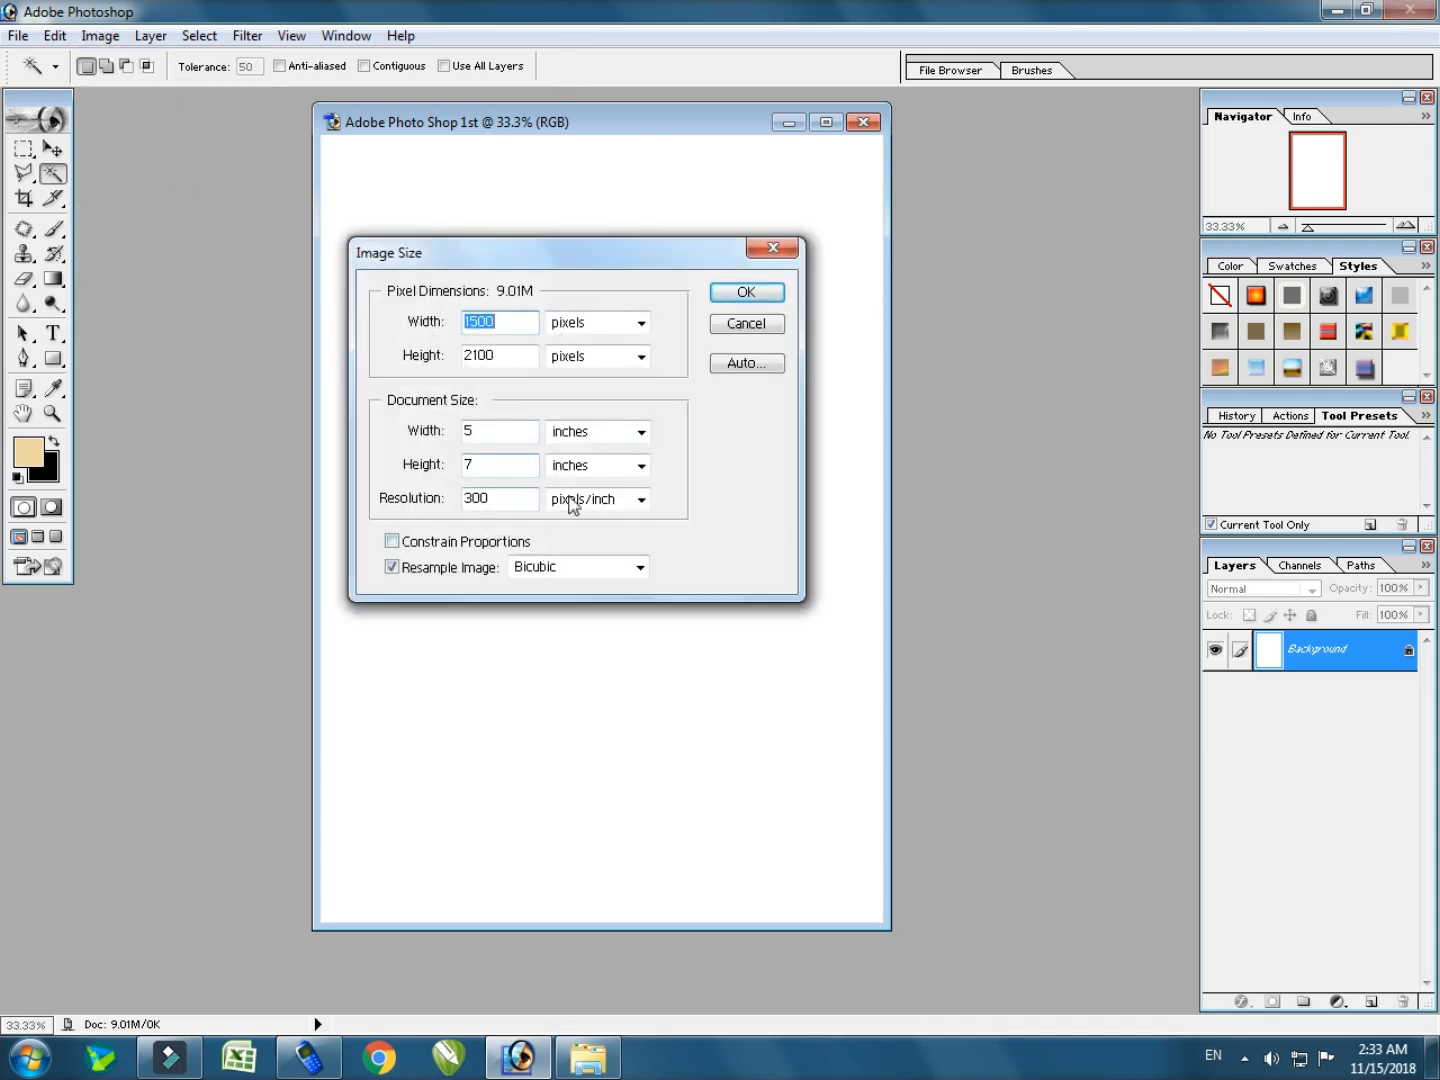
pyautogui.doubleClick(495, 432)
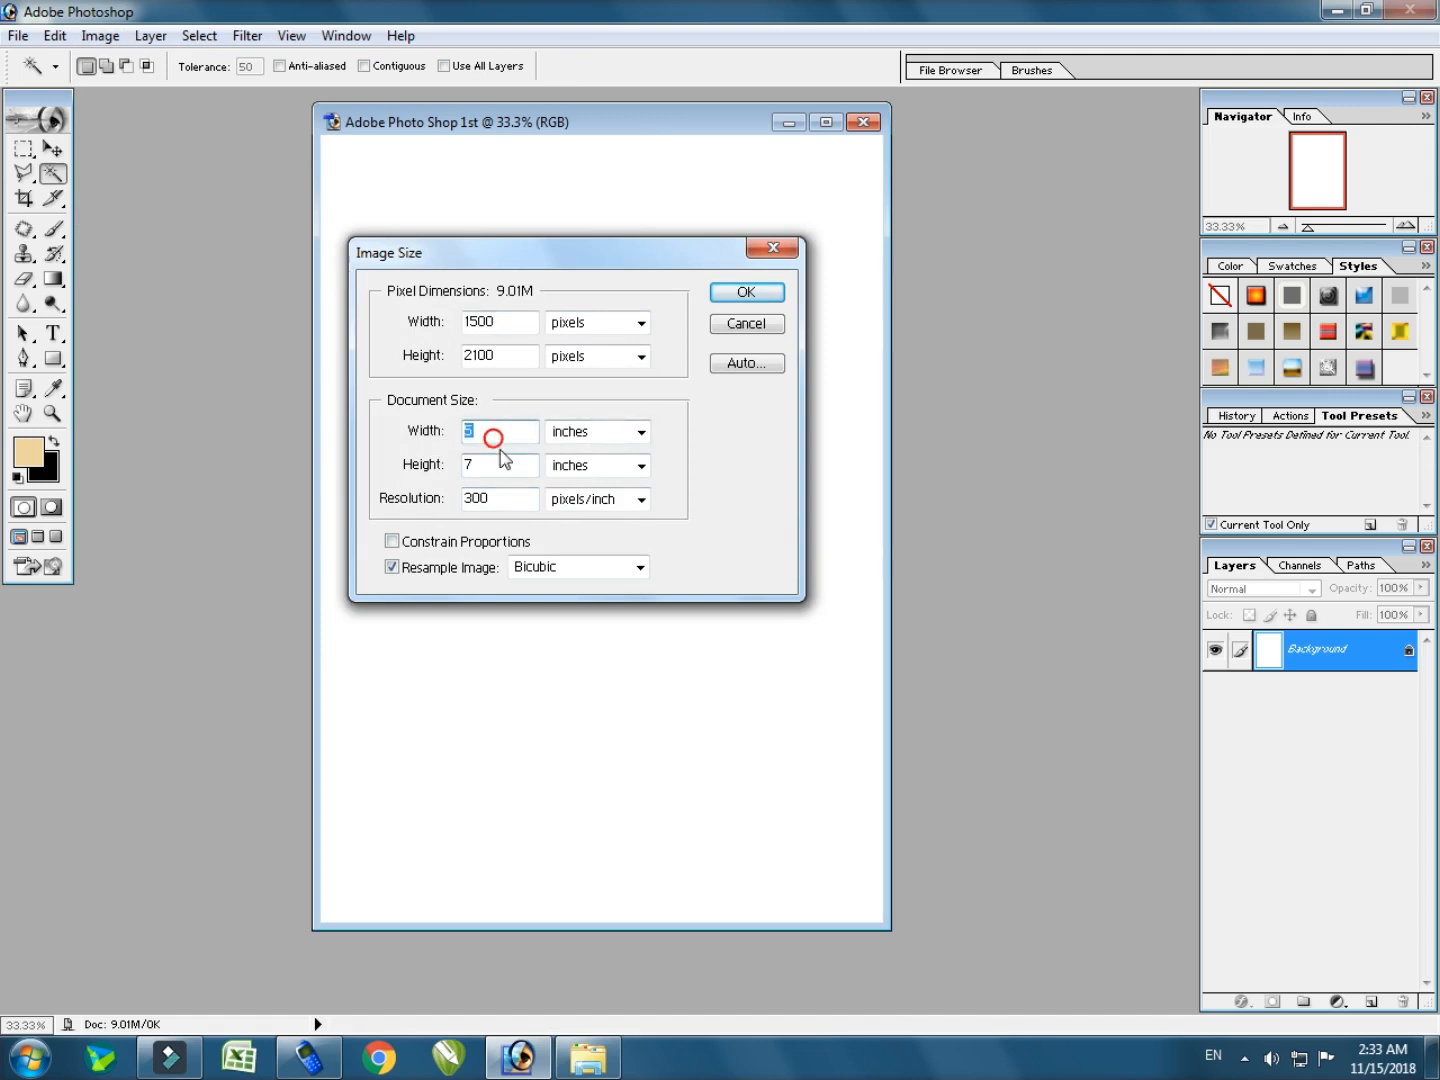
pyautogui.doubleClick(496, 469)
pyautogui.doubleClick(502, 503)
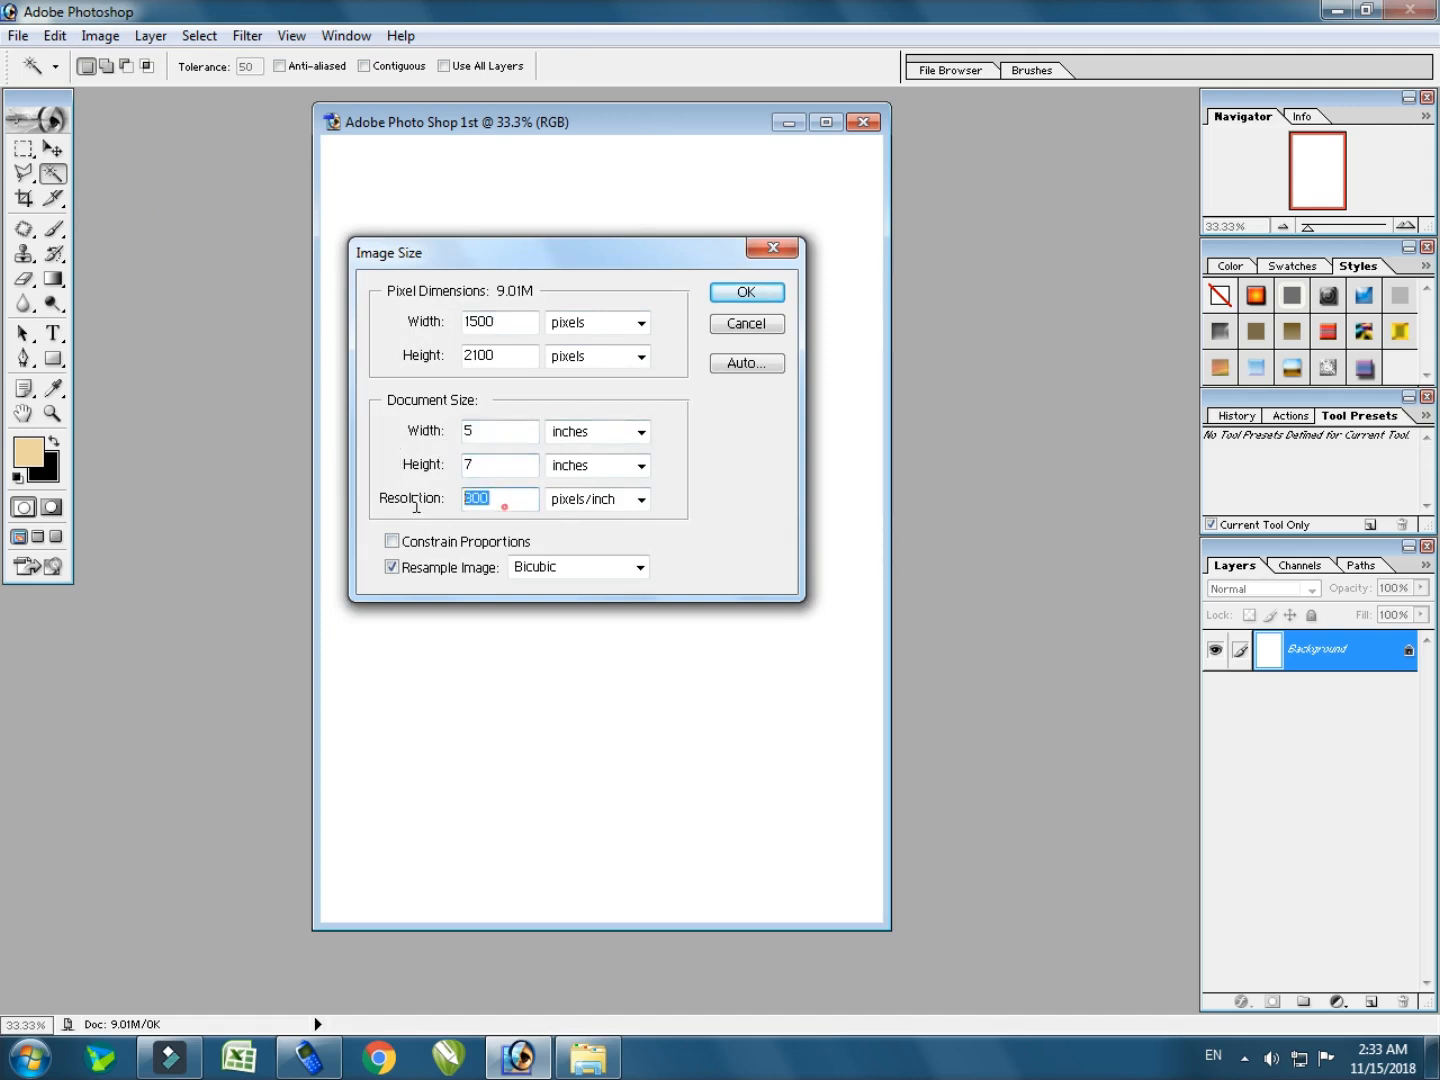
pyautogui.click(584, 567)
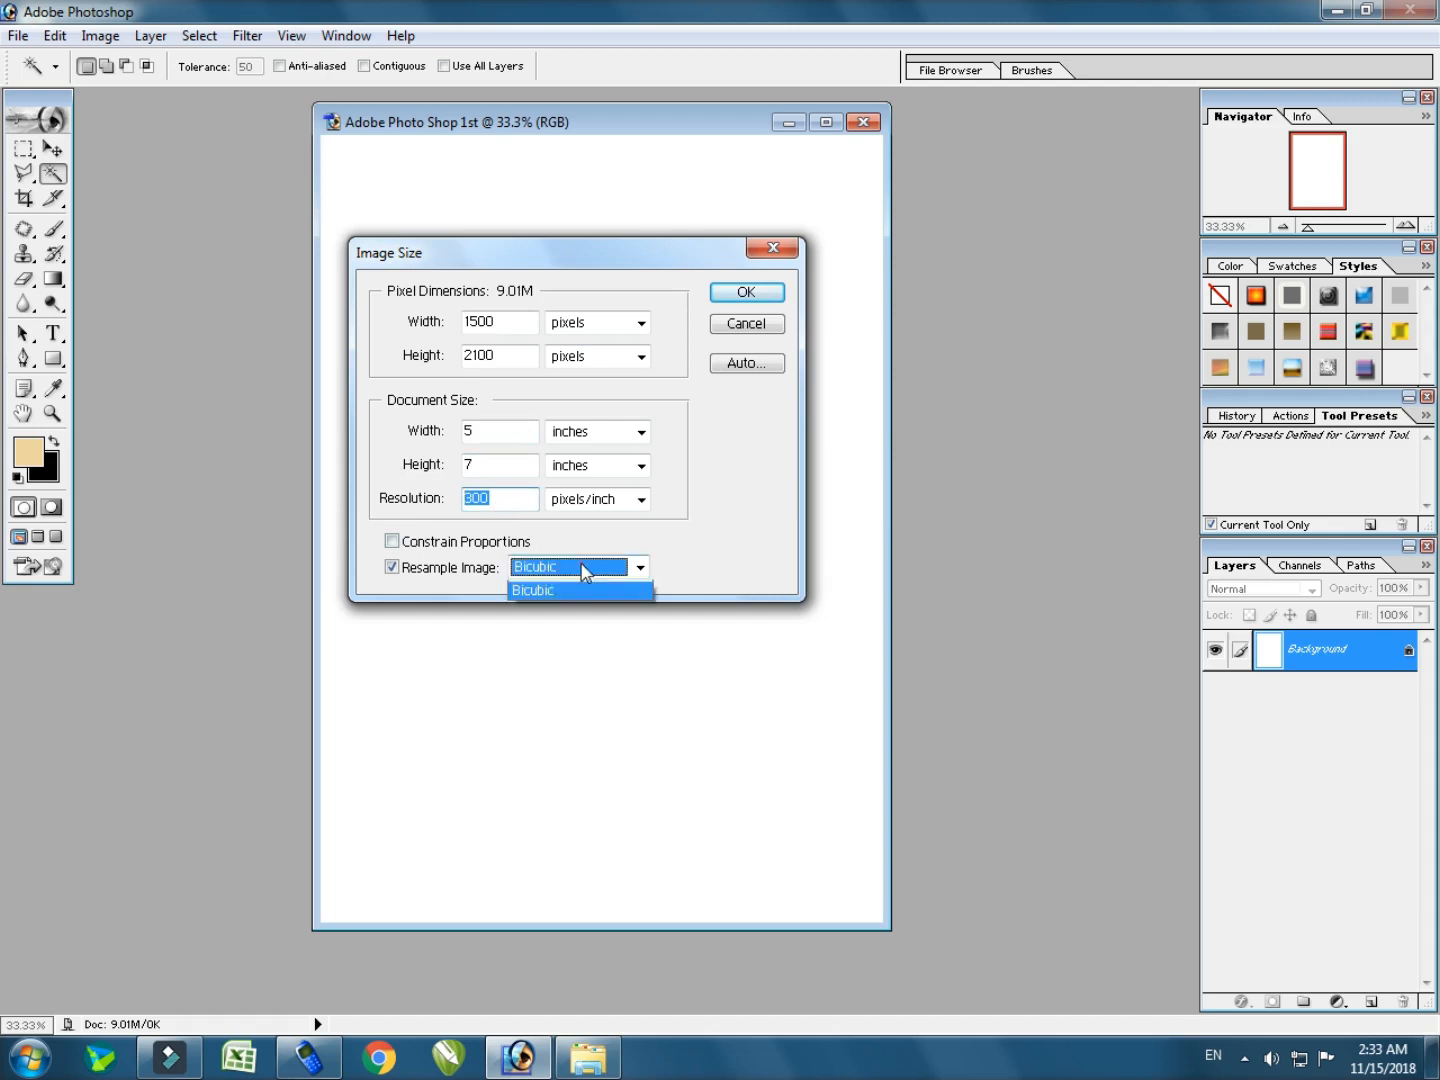
pyautogui.click(717, 447)
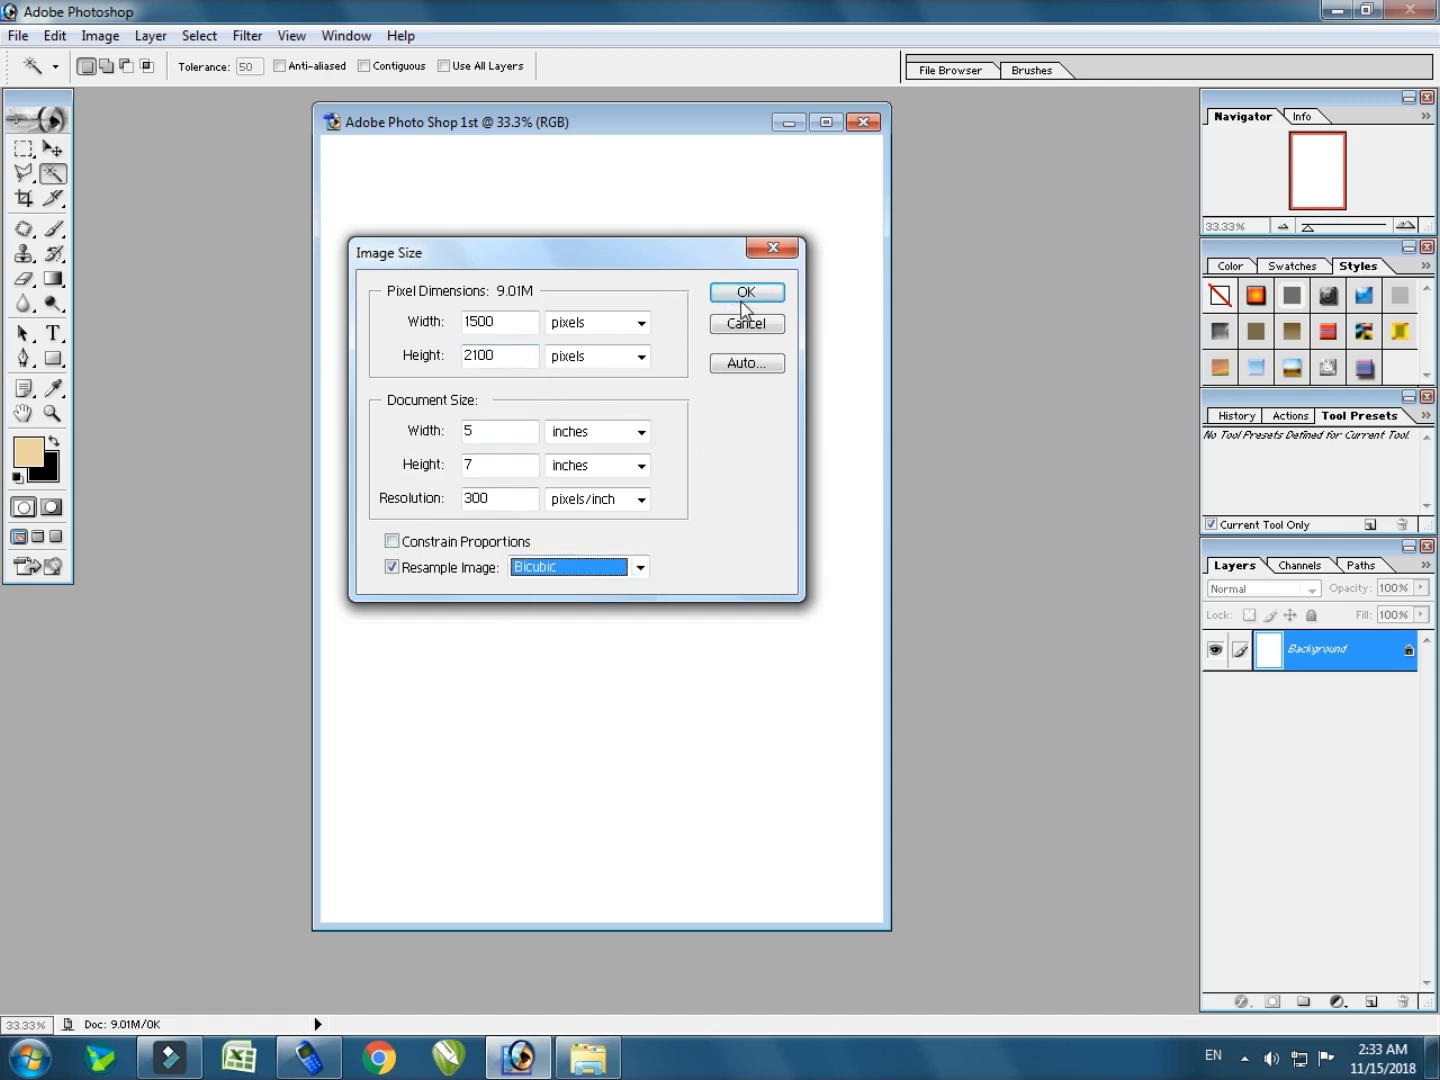
pyautogui.click(755, 327)
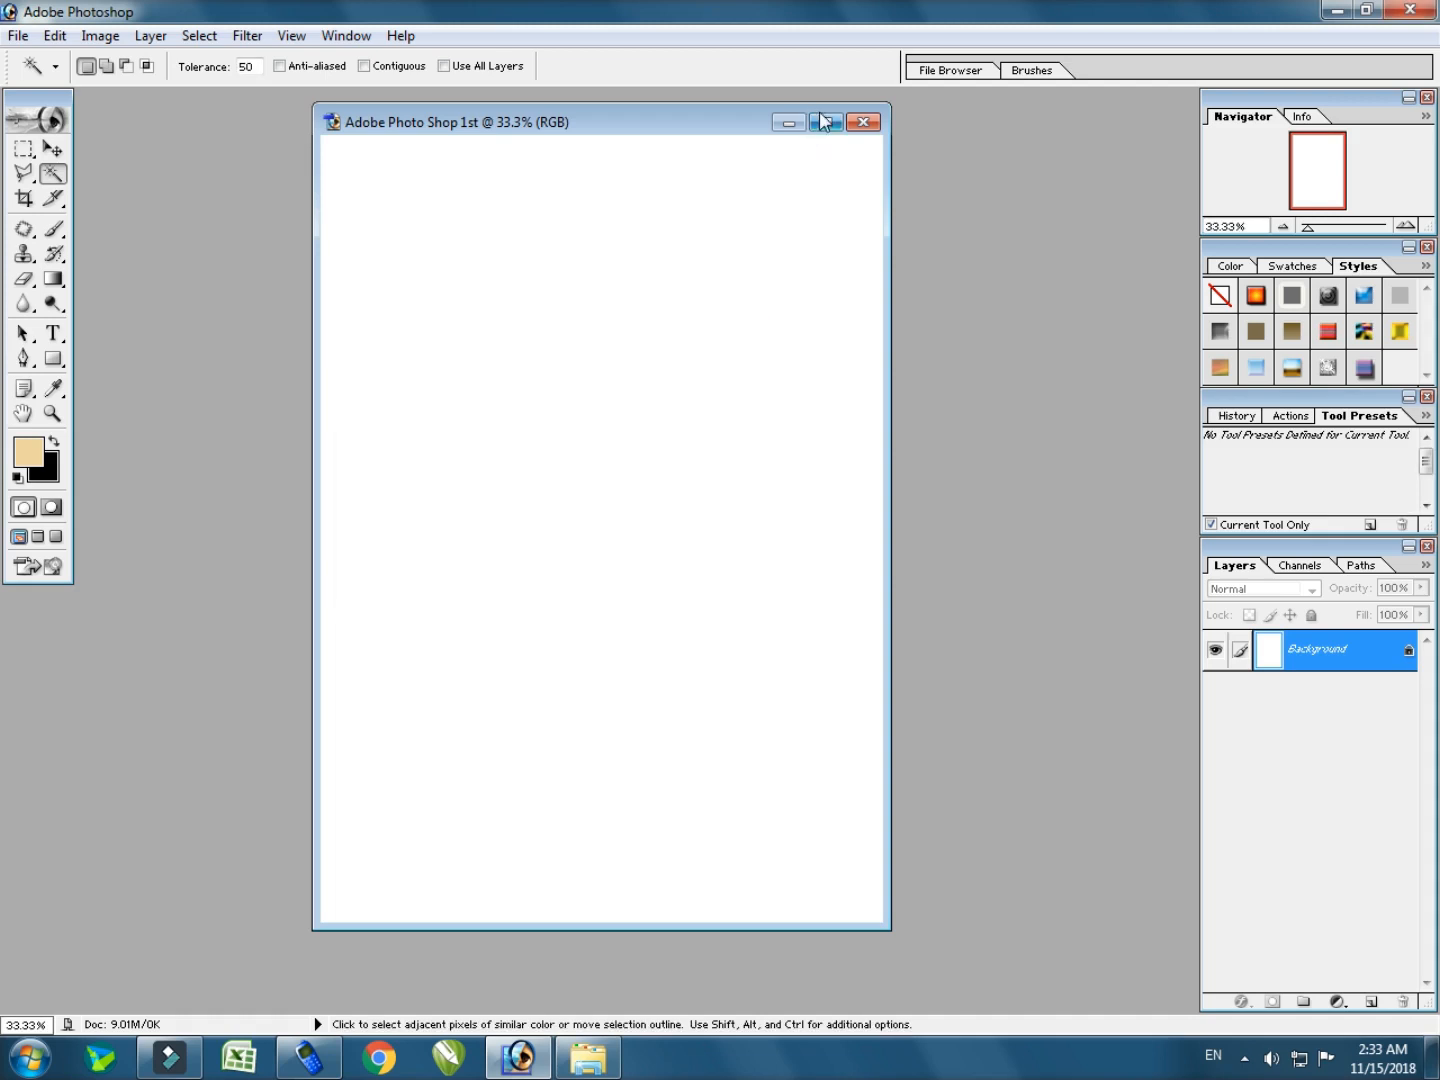
# Maximize the document window and activate the Type tool.
pyautogui.click(826, 122)
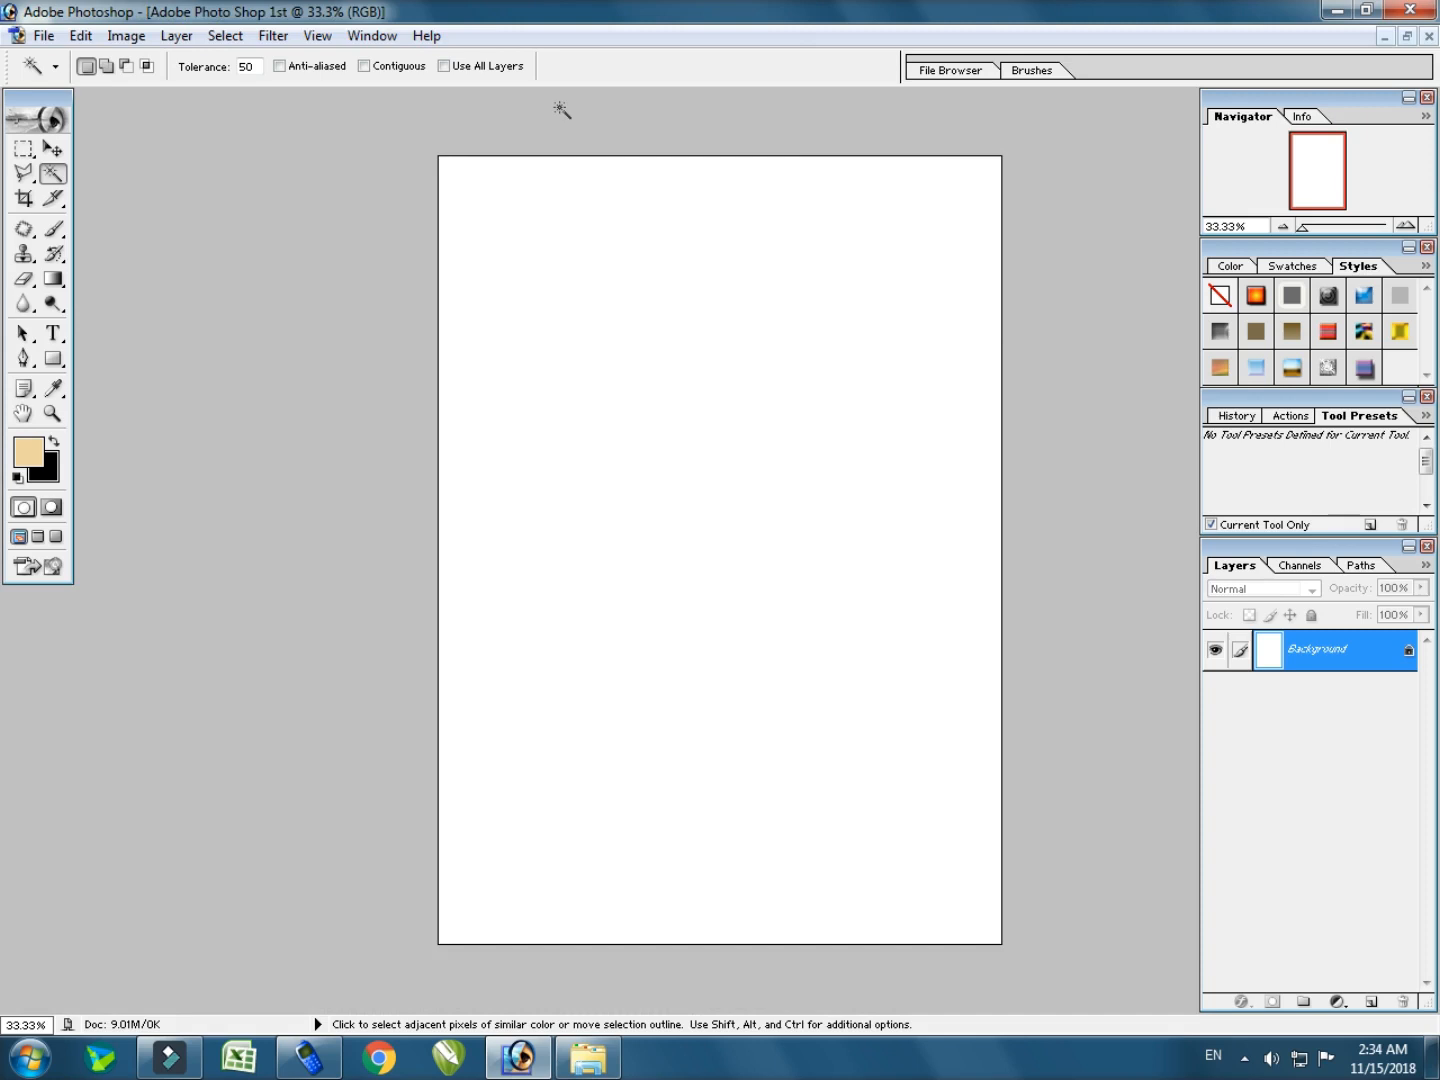
pyautogui.click(53, 333)
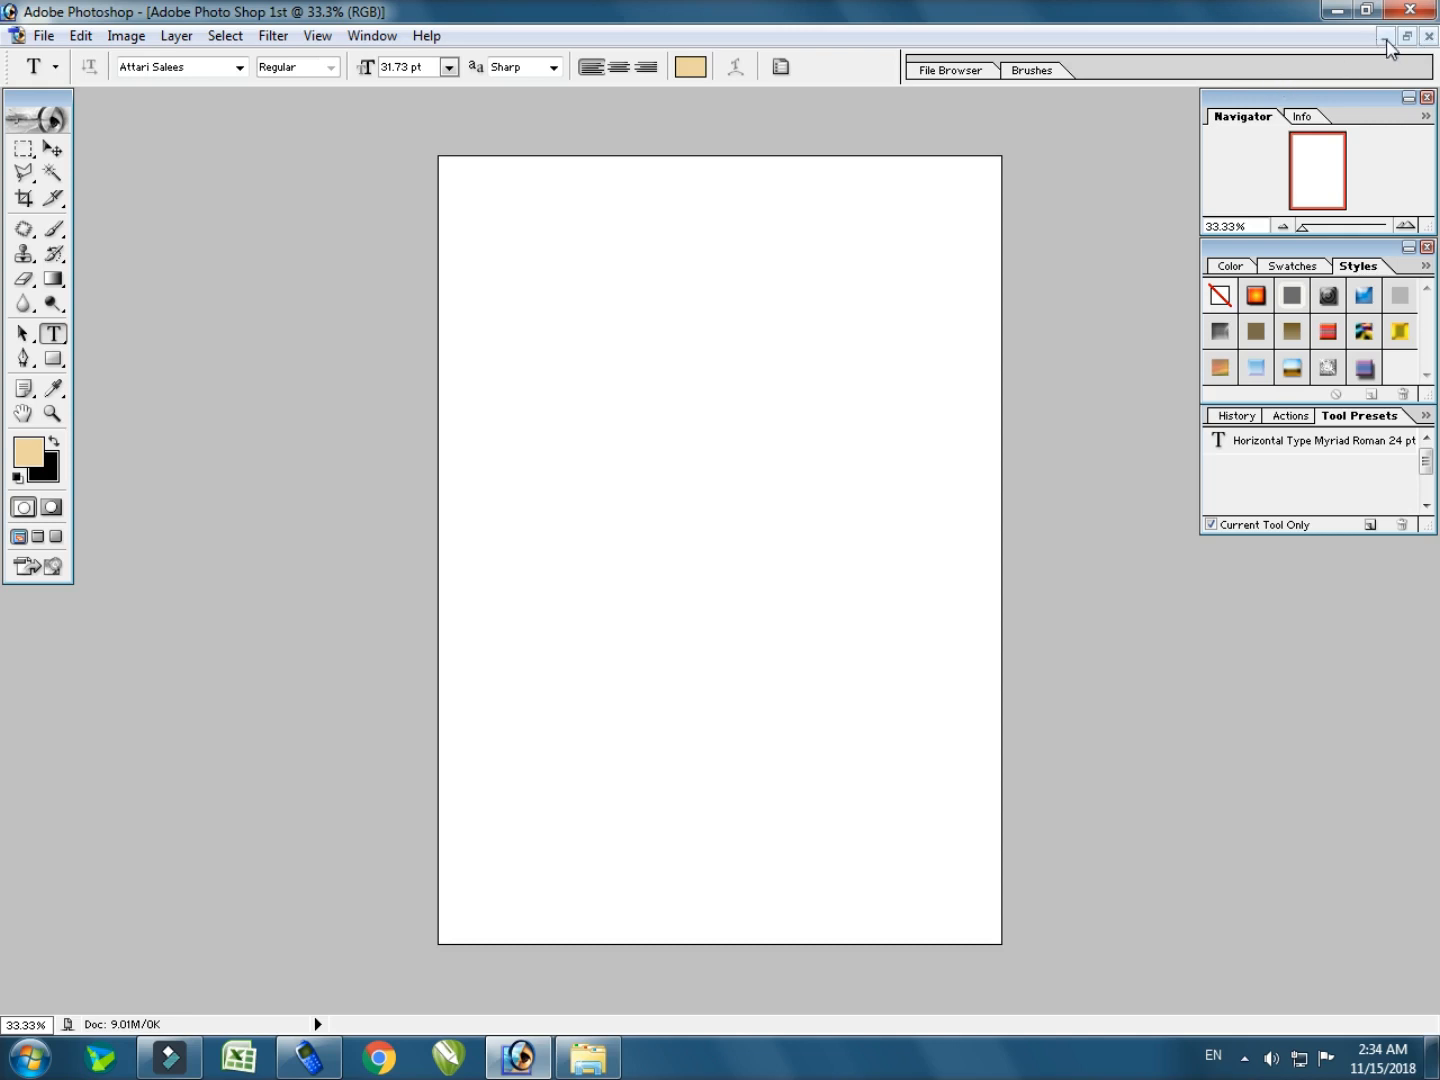
# Bring up the dialog for opening a file and review its list of file formats, leaving All Formats selected.
pyautogui.click(43, 36)
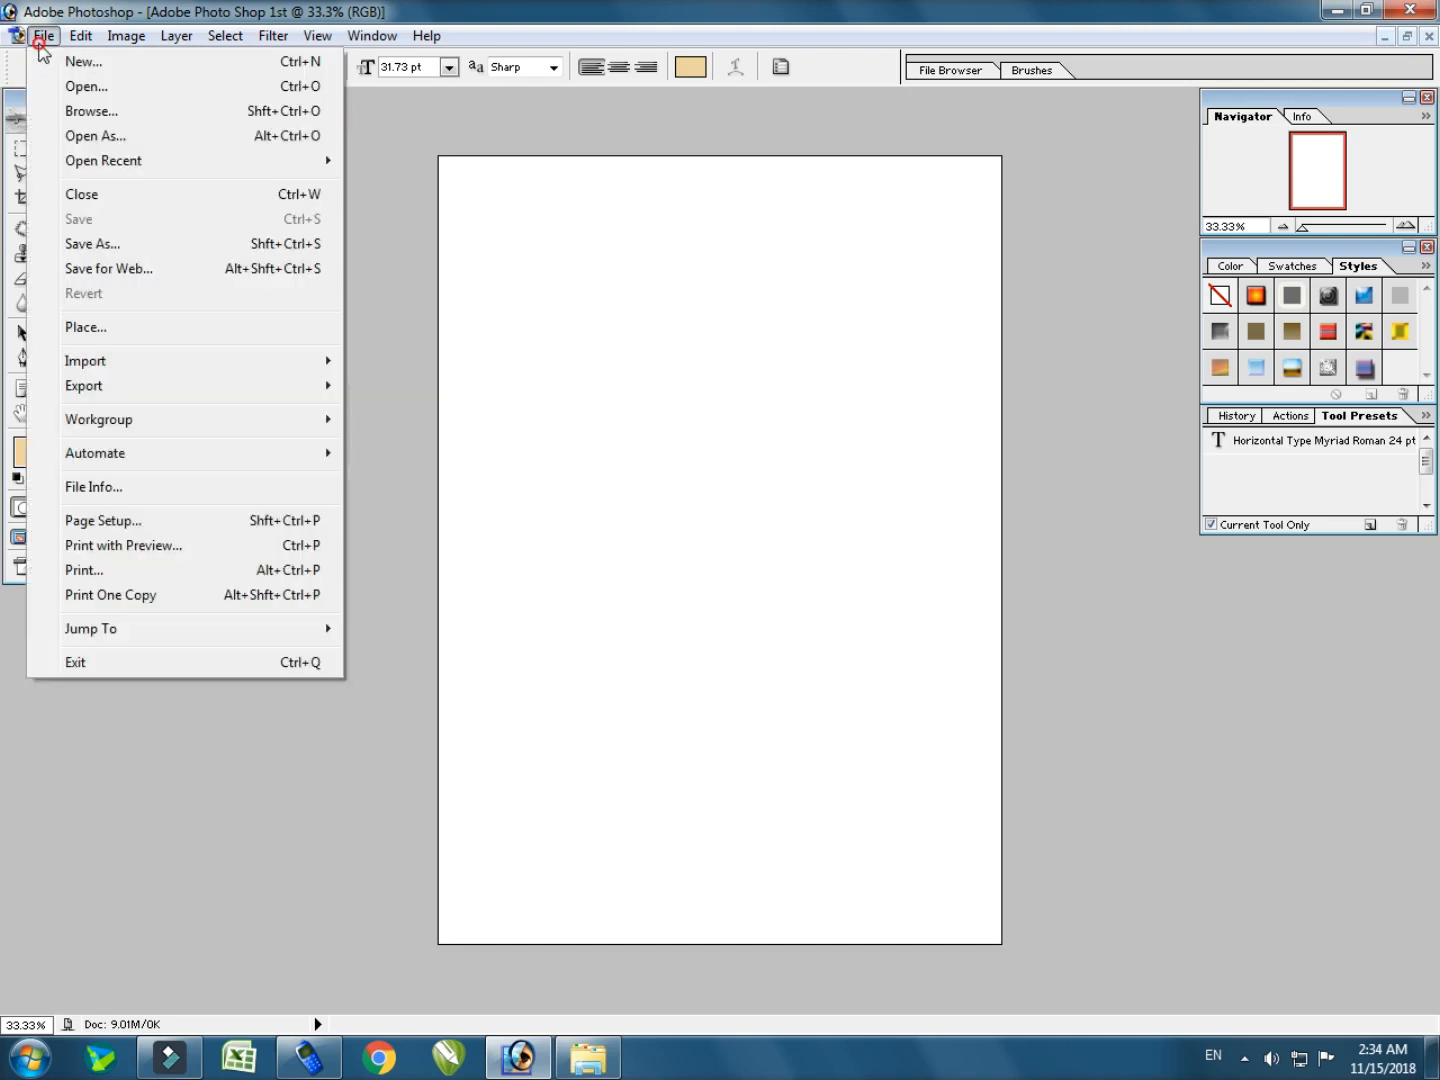
pyautogui.click(139, 89)
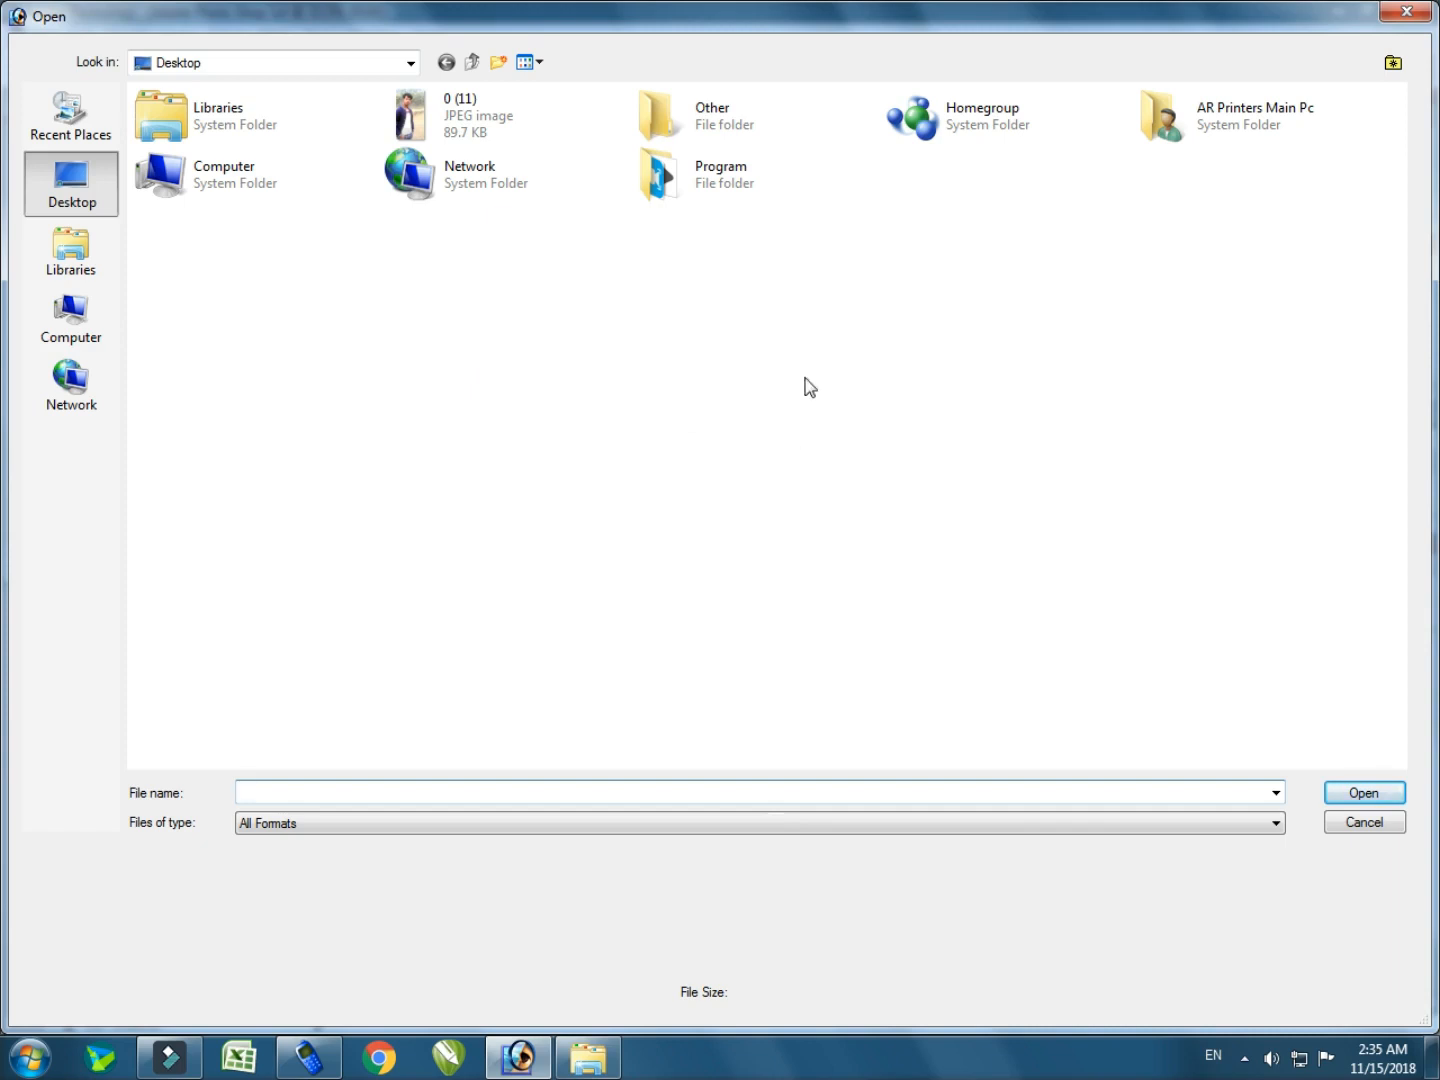
pyautogui.click(409, 828)
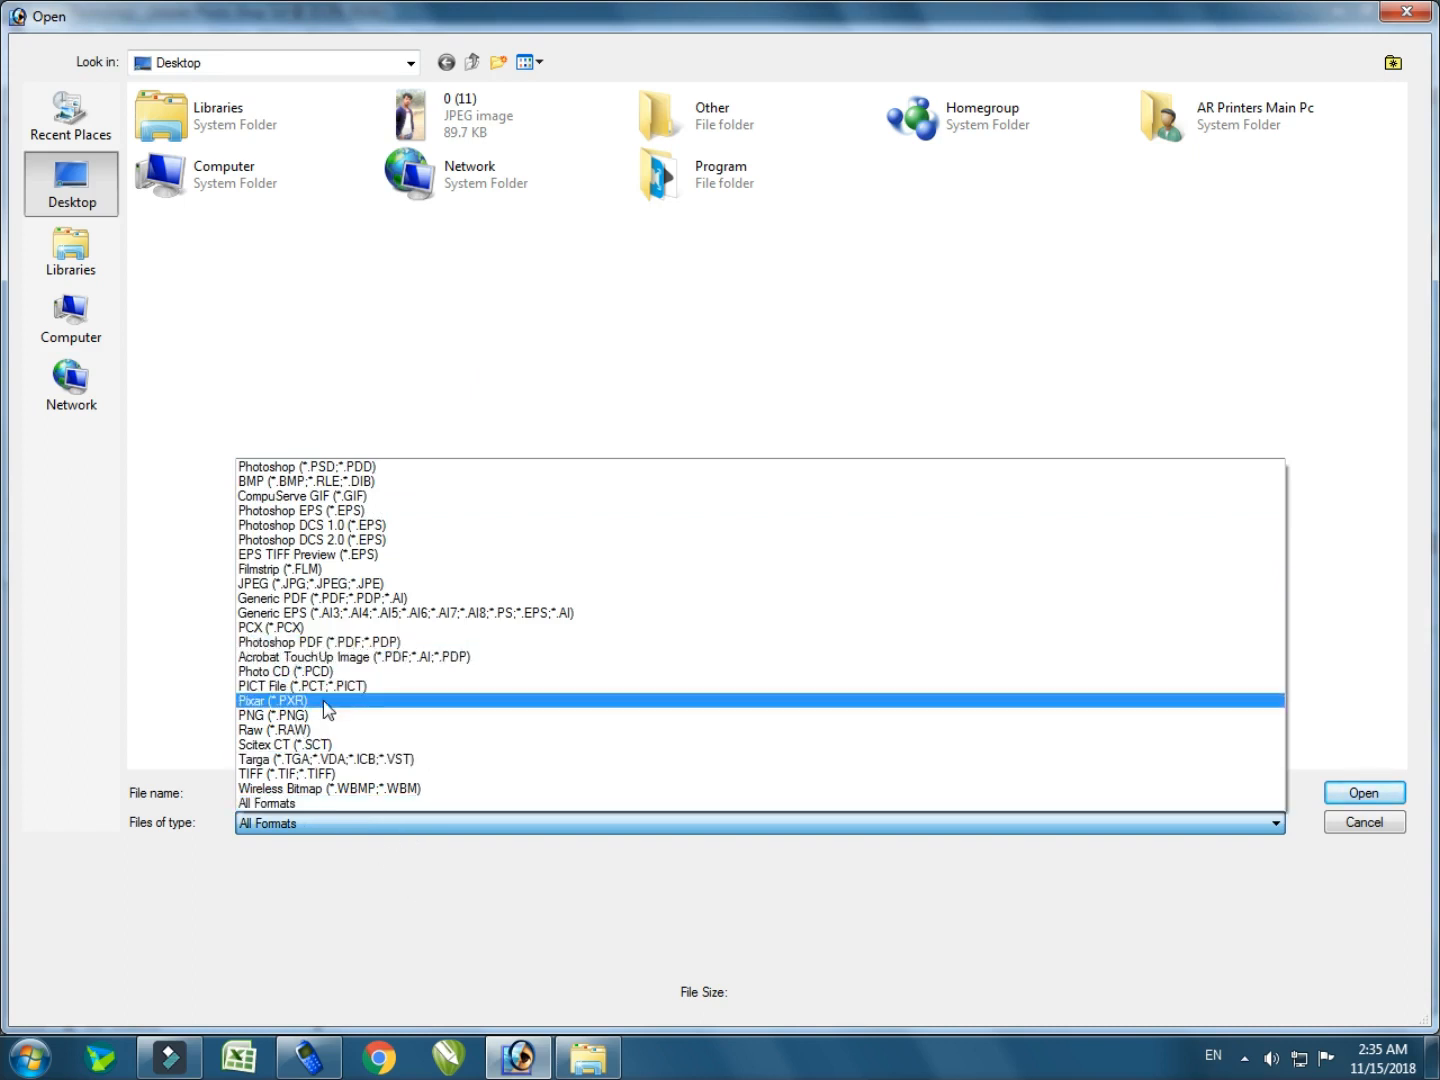
pyautogui.click(412, 925)
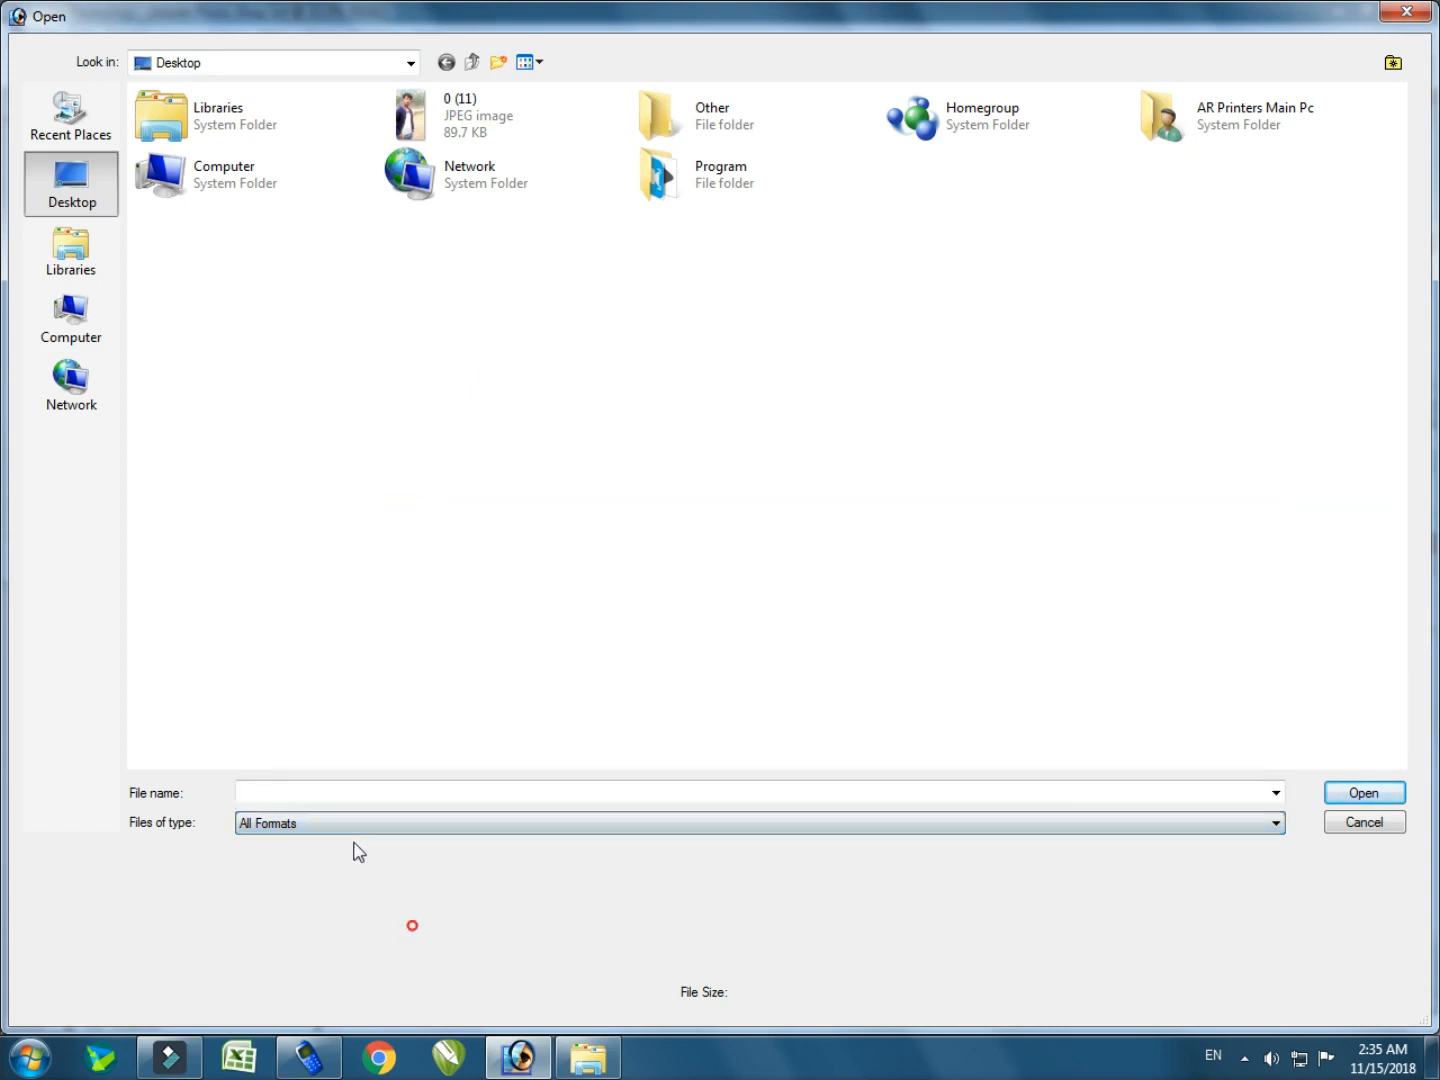
pyautogui.click(301, 792)
pyautogui.write('0')
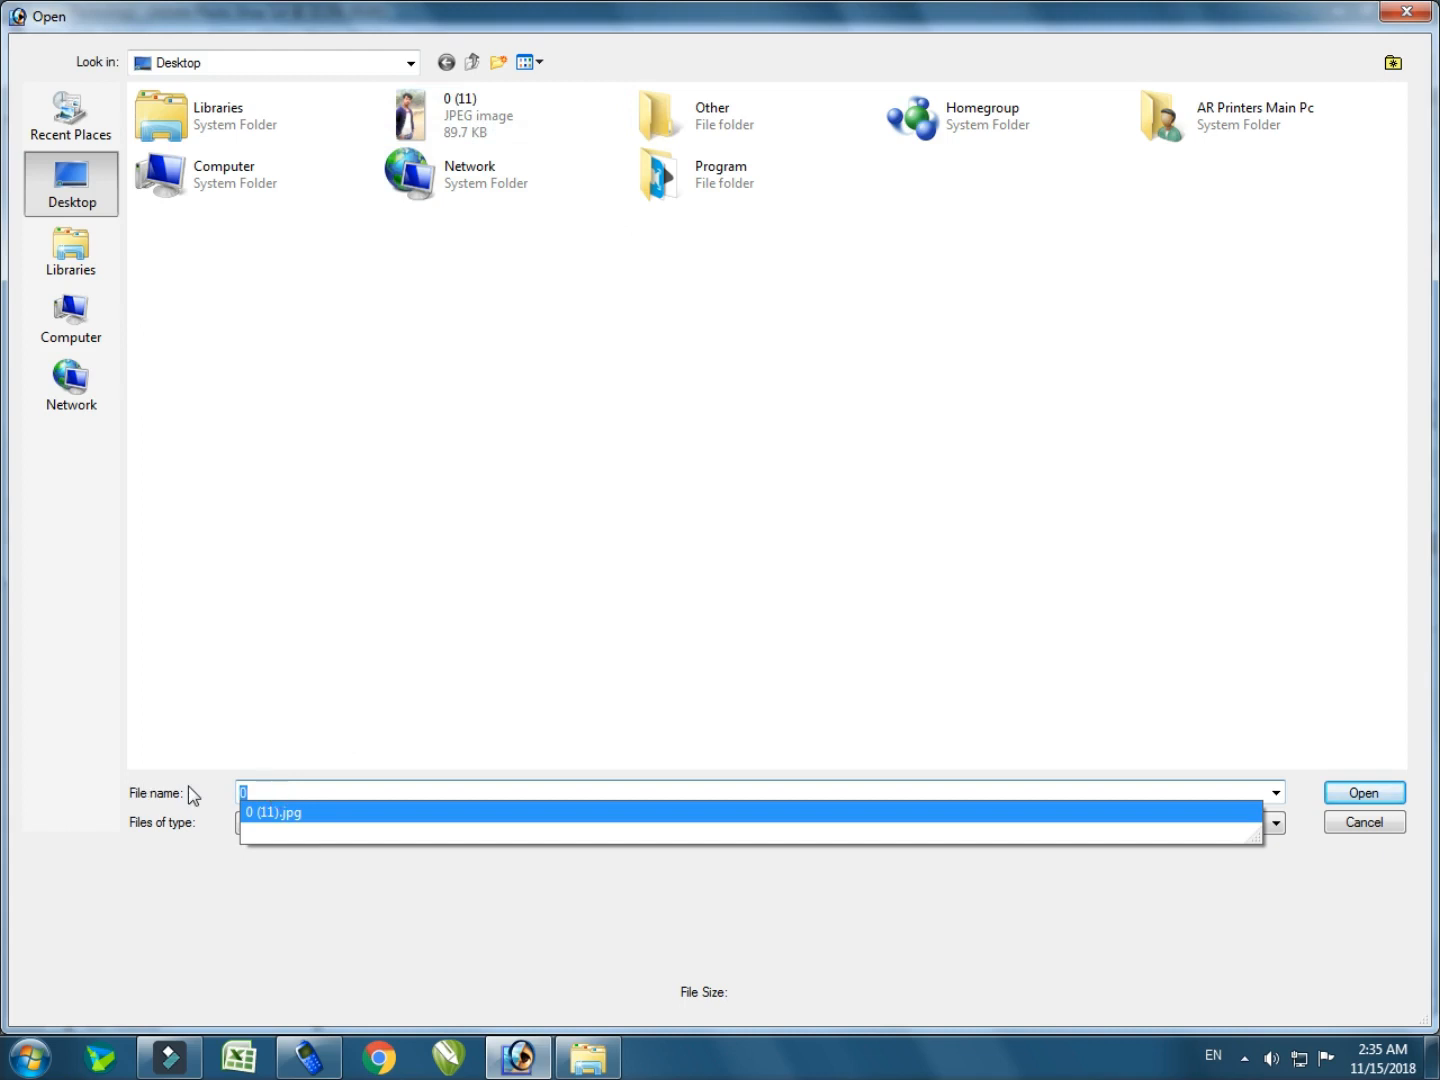
pyautogui.press('BackSpace')
pyautogui.write('o')
pyautogui.moveTo(257, 793); pyautogui.dragTo(168, 782)
pyautogui.press('BackSpace')
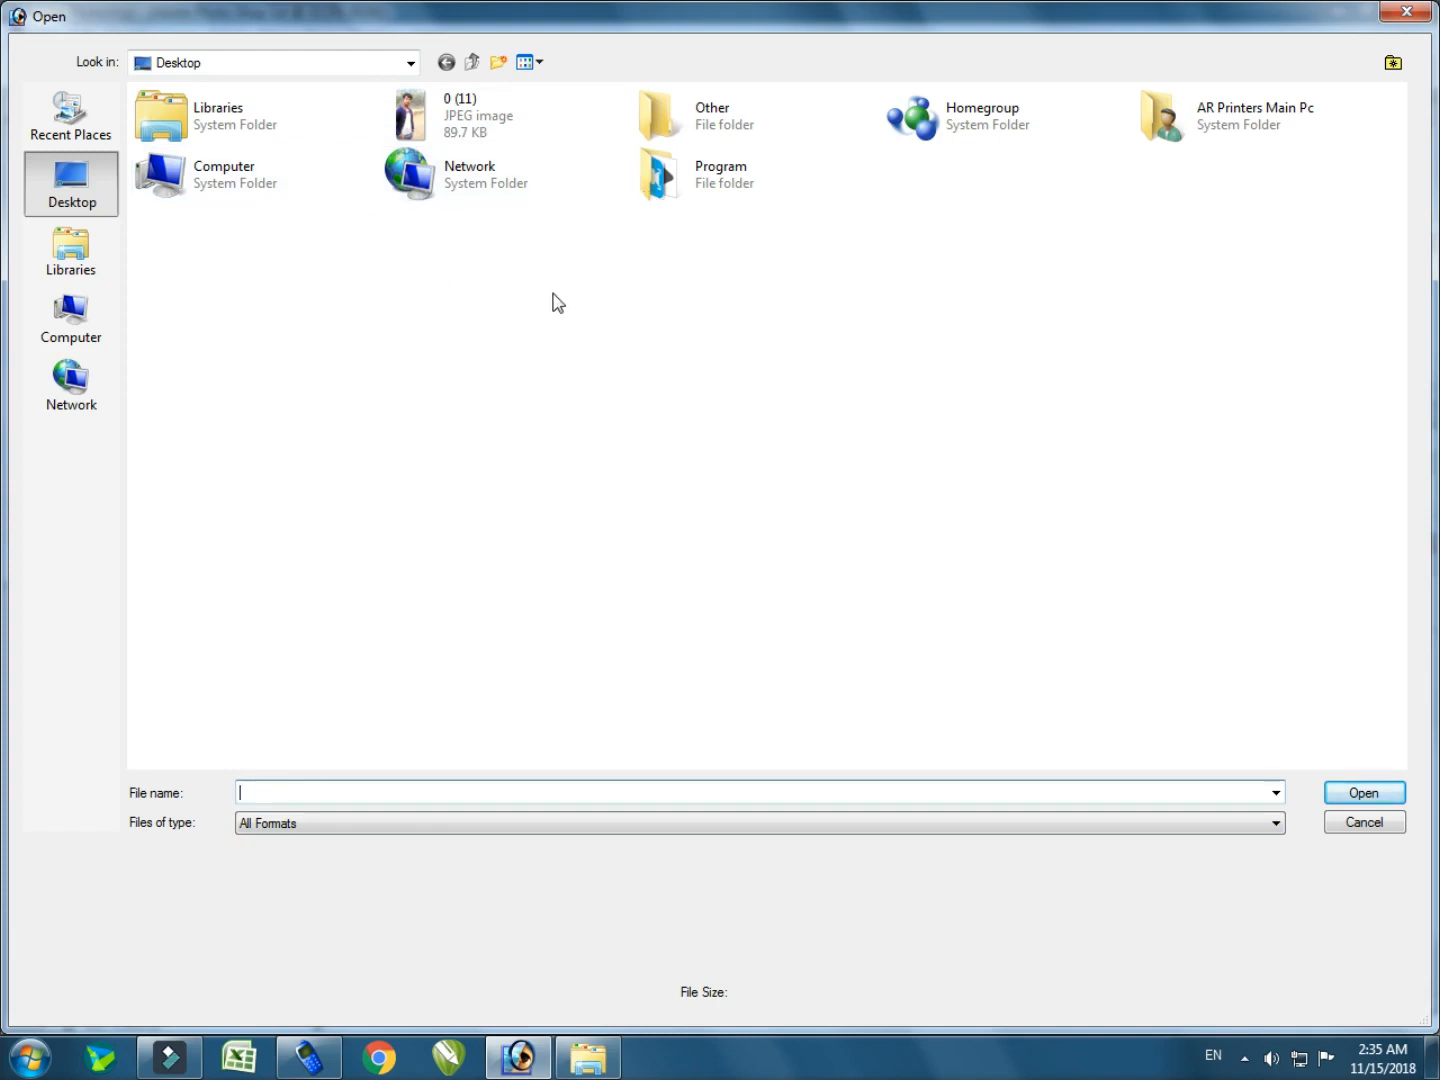
# Enlarge the file thumbnails and open the JPEG image 0 (11) from the Desktop, discarding its embedded color profile.
pyautogui.keyDown('ctrl'); pyautogui.scroll(5, 630, 352); pyautogui.keyUp('ctrl')
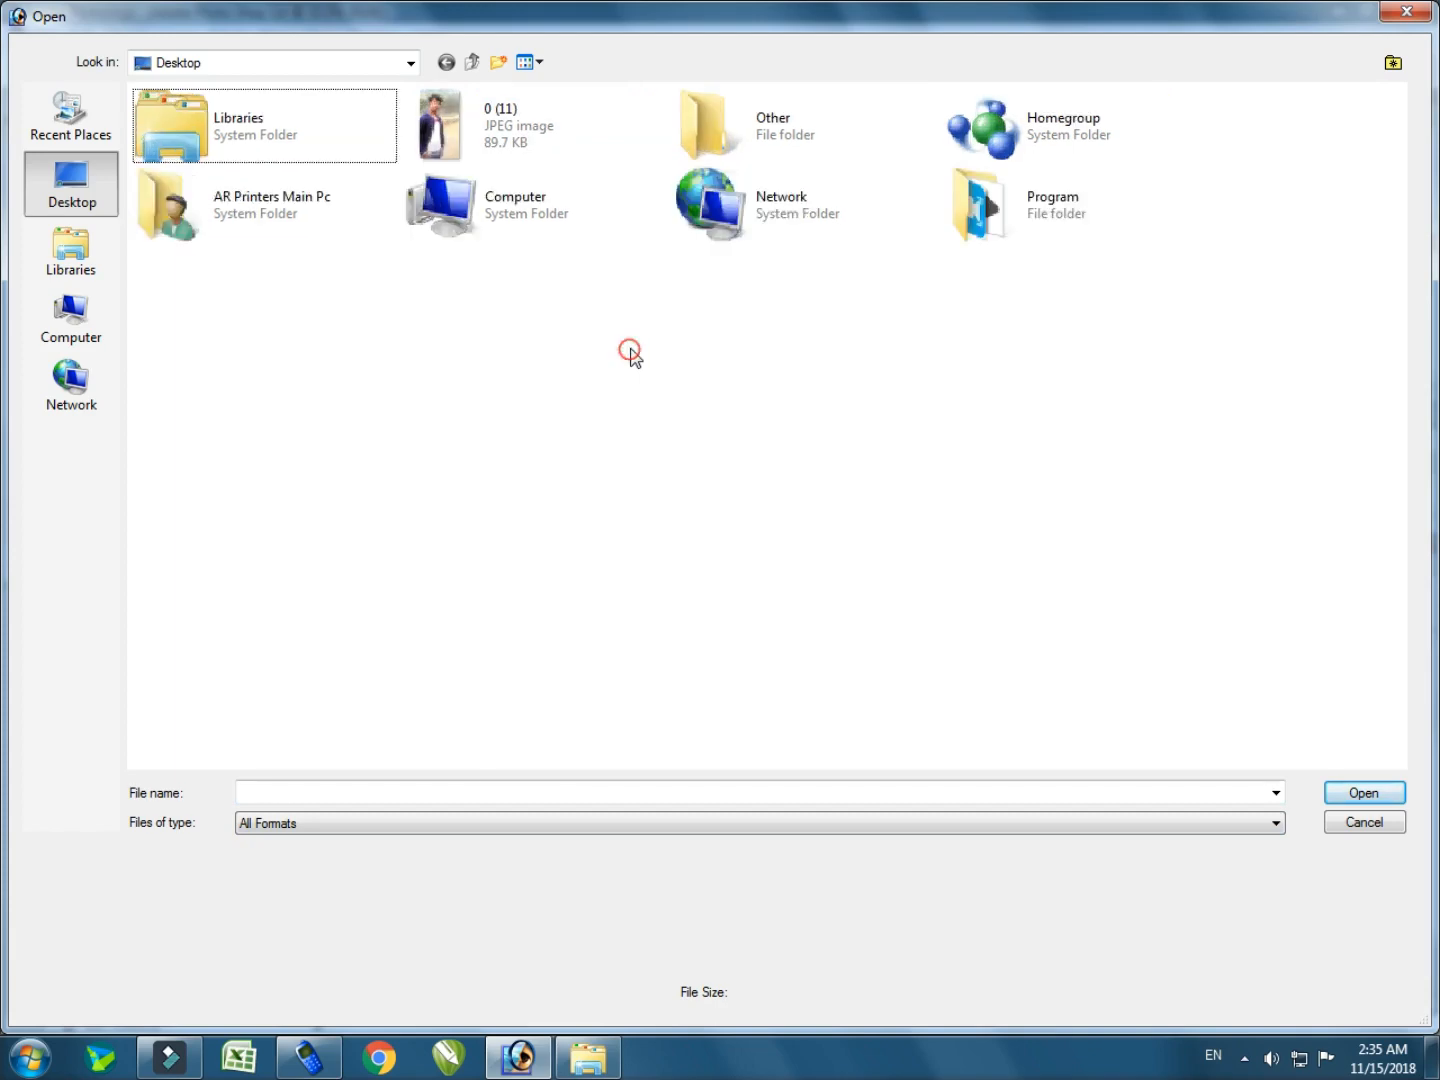
pyautogui.keyDown('ctrl'); pyautogui.scroll(-1, 630, 352); pyautogui.keyUp('ctrl')
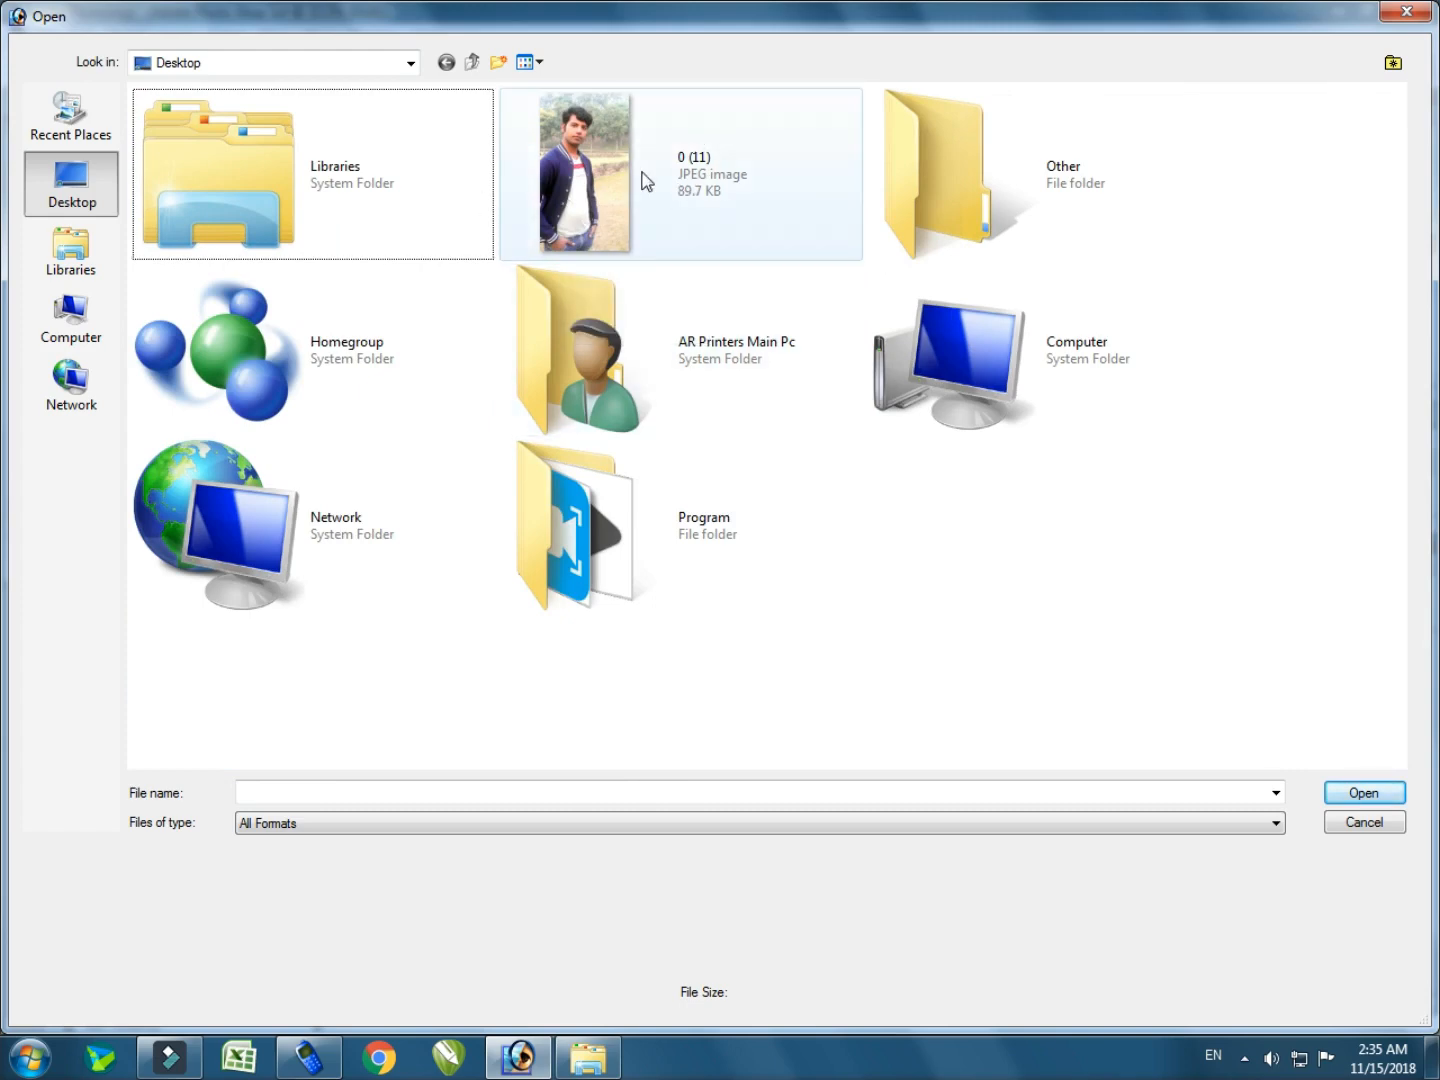
pyautogui.click(609, 125)
pyautogui.doubleClick(609, 125)
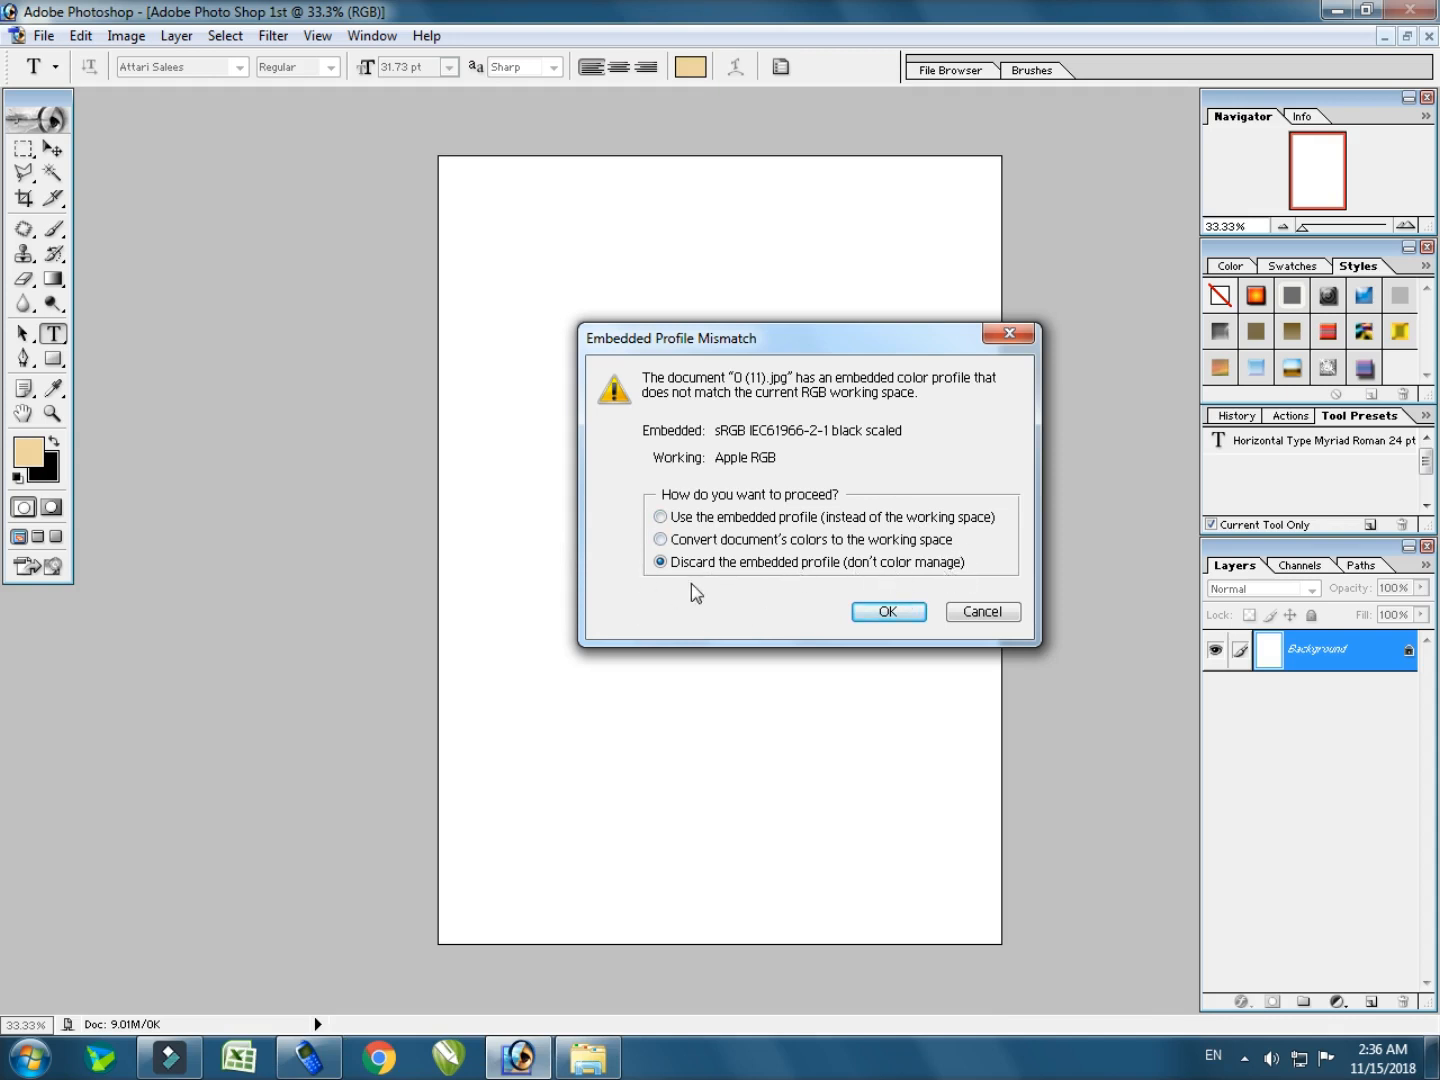
pyautogui.click(887, 614)
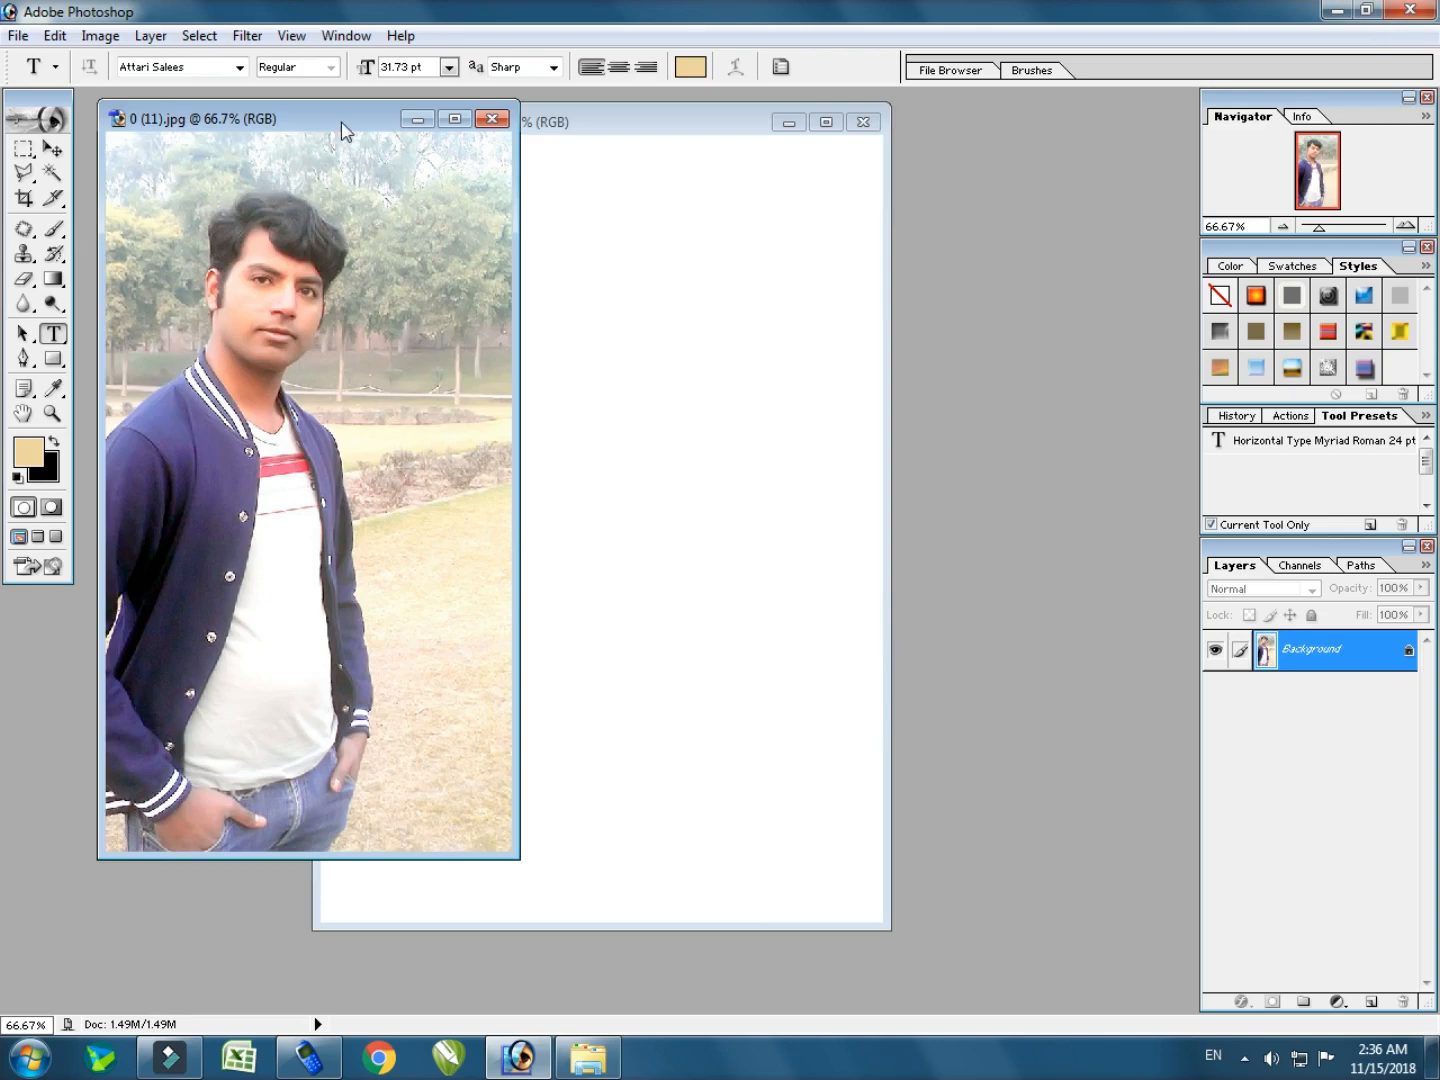
# Arrange the two document windows side by side, with the photo to the right of the blank document.
pyautogui.moveTo(345, 130); pyautogui.dragTo(960, 166)
pyautogui.moveTo(670, 130); pyautogui.dragTo(489, 135)
pyautogui.moveTo(900, 166); pyautogui.dragTo(936, 148)
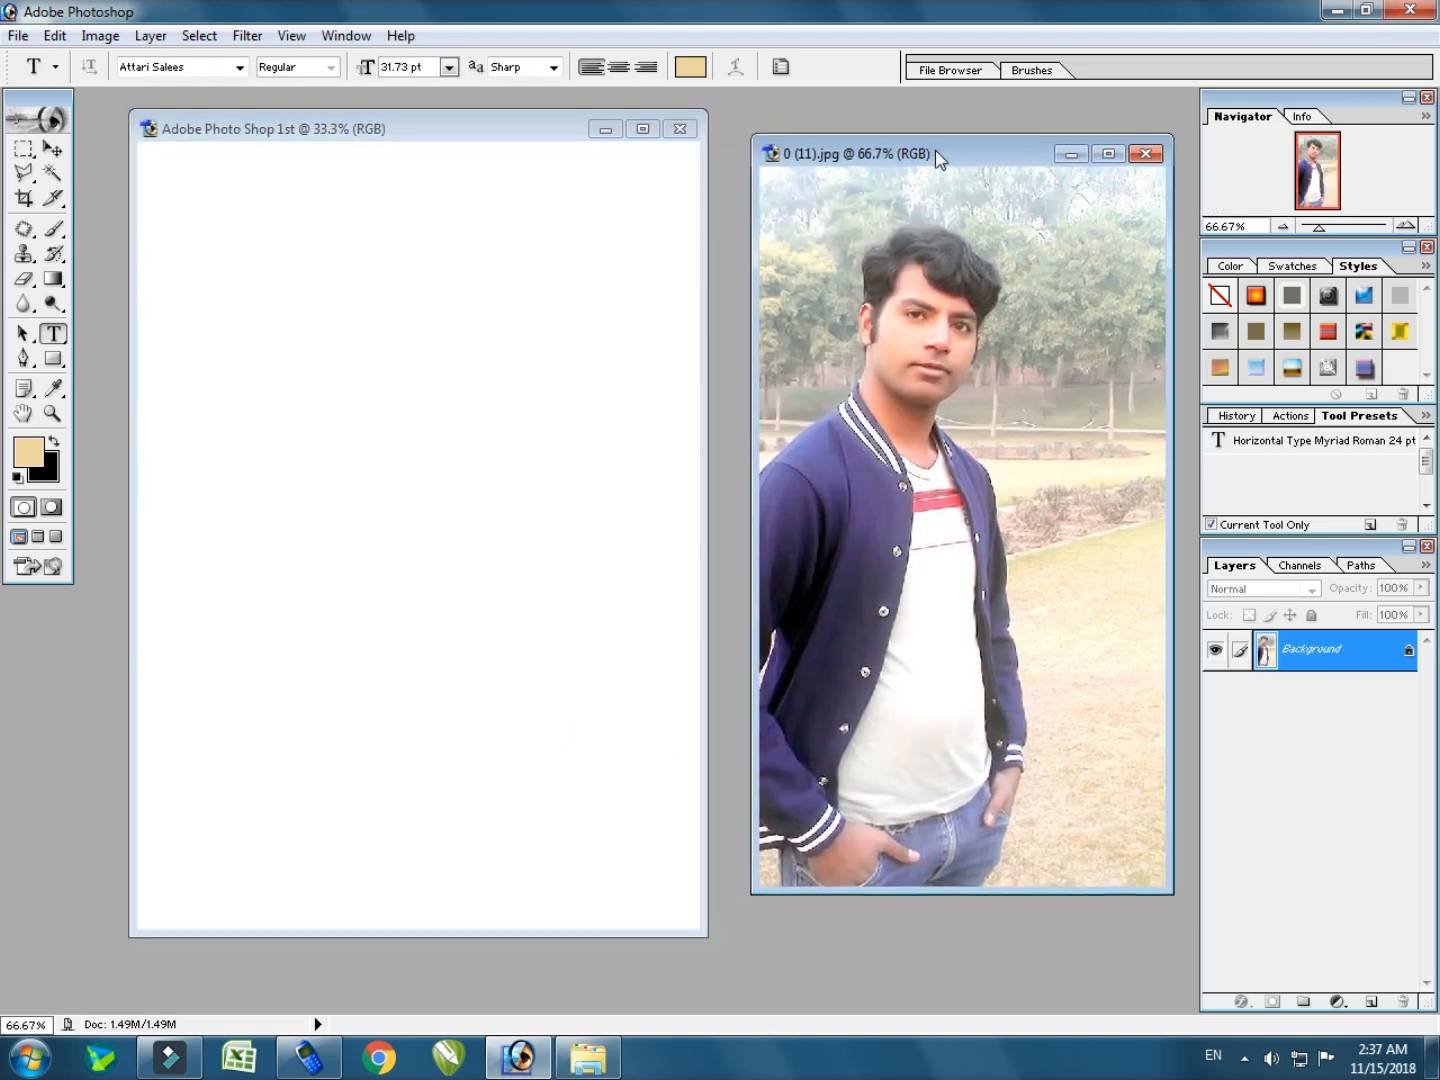
# Bring up the Open As dialog for the Desktop and review the file formats it offers.
pyautogui.click(17, 36)
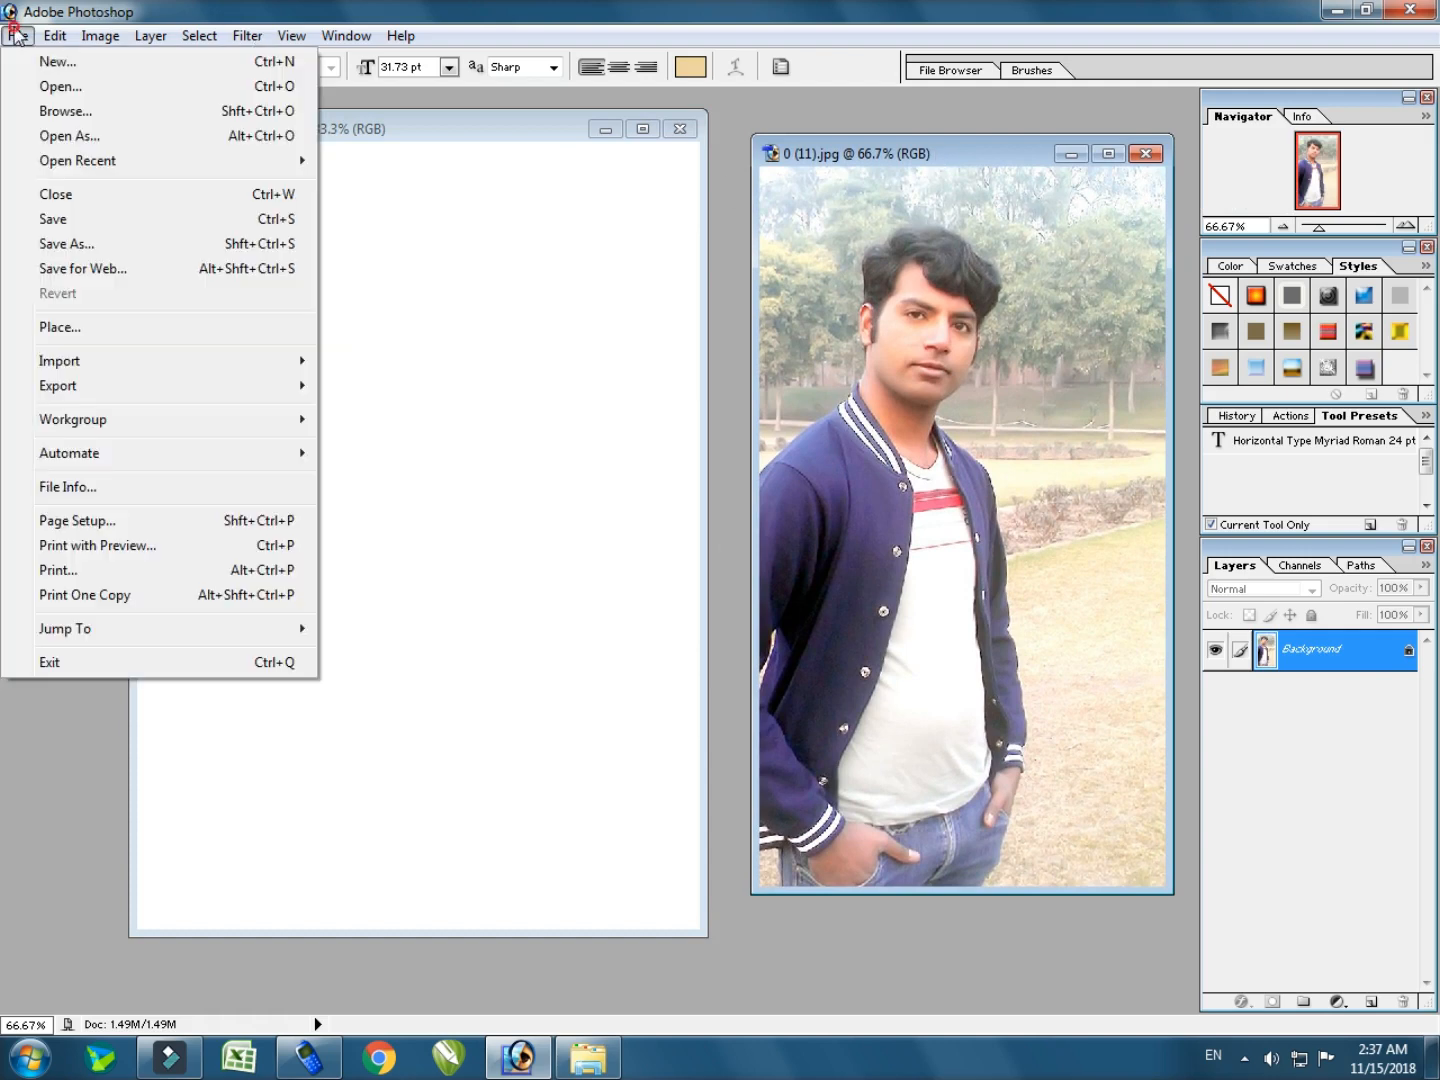
pyautogui.click(60, 138)
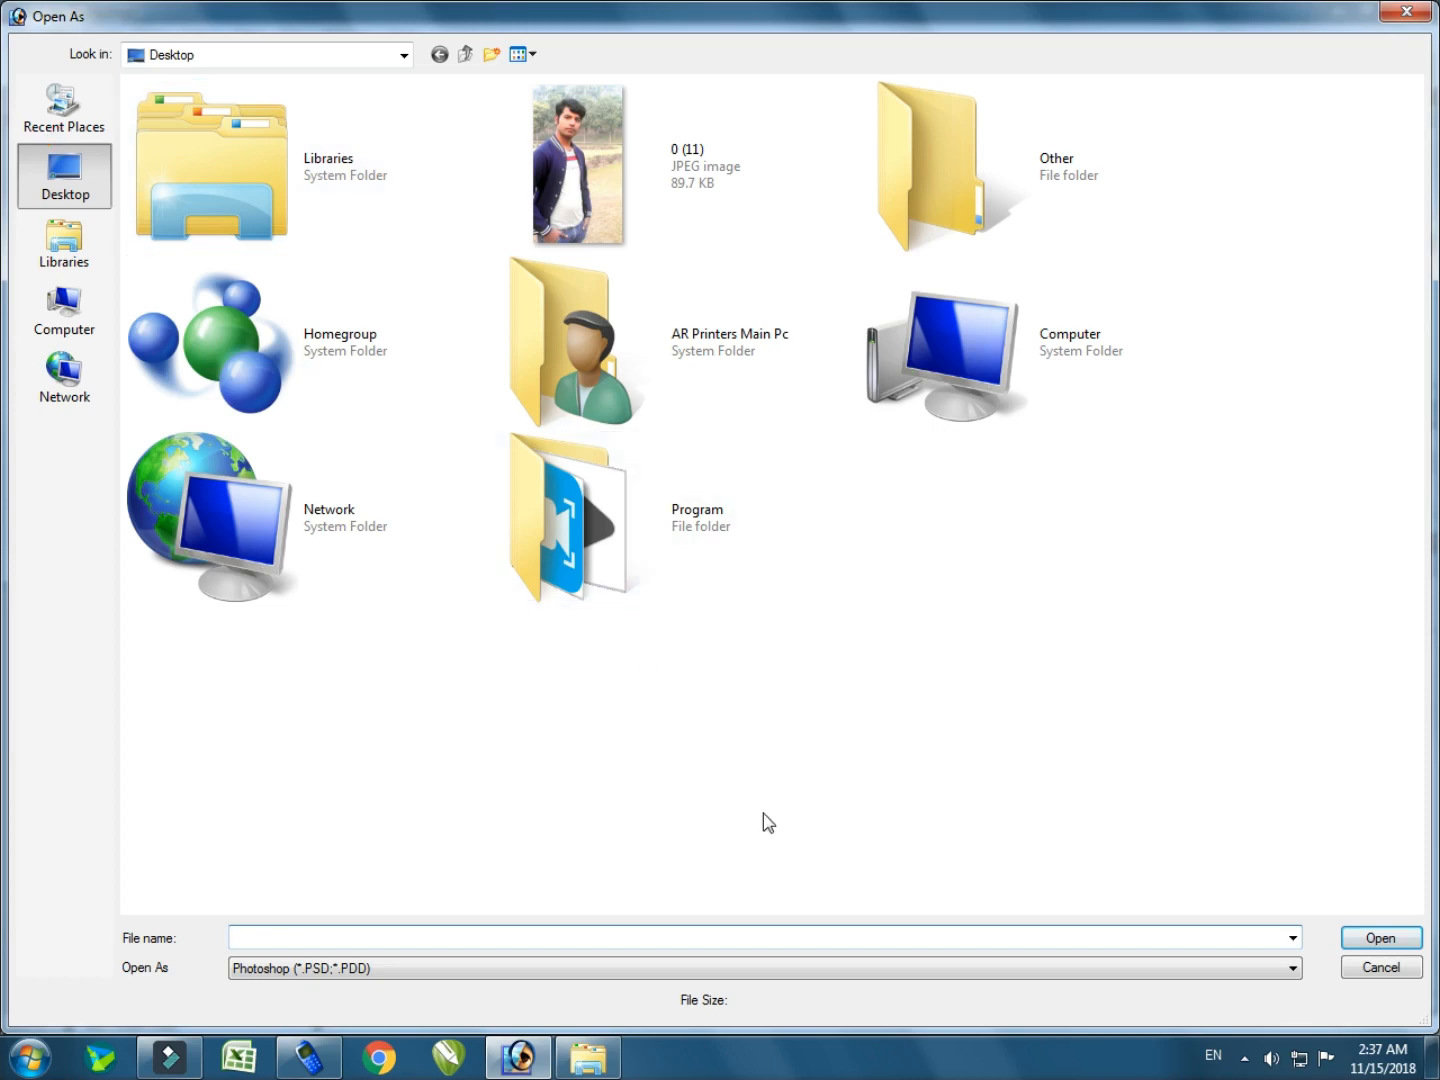
pyautogui.click(456, 970)
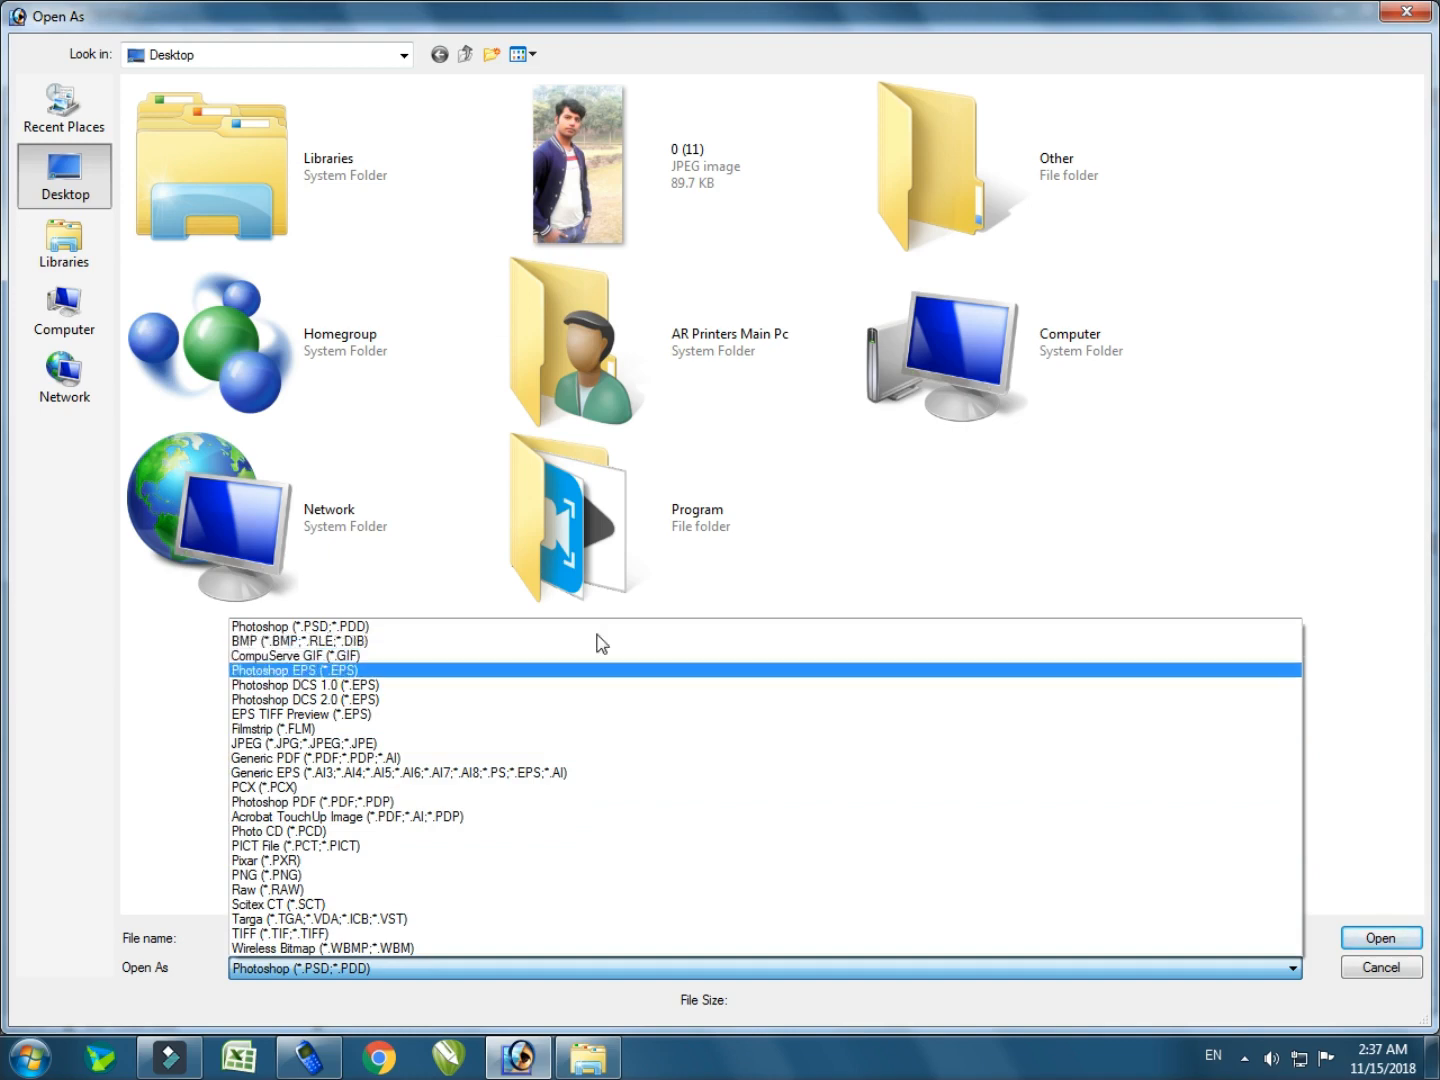
pyautogui.click(986, 568)
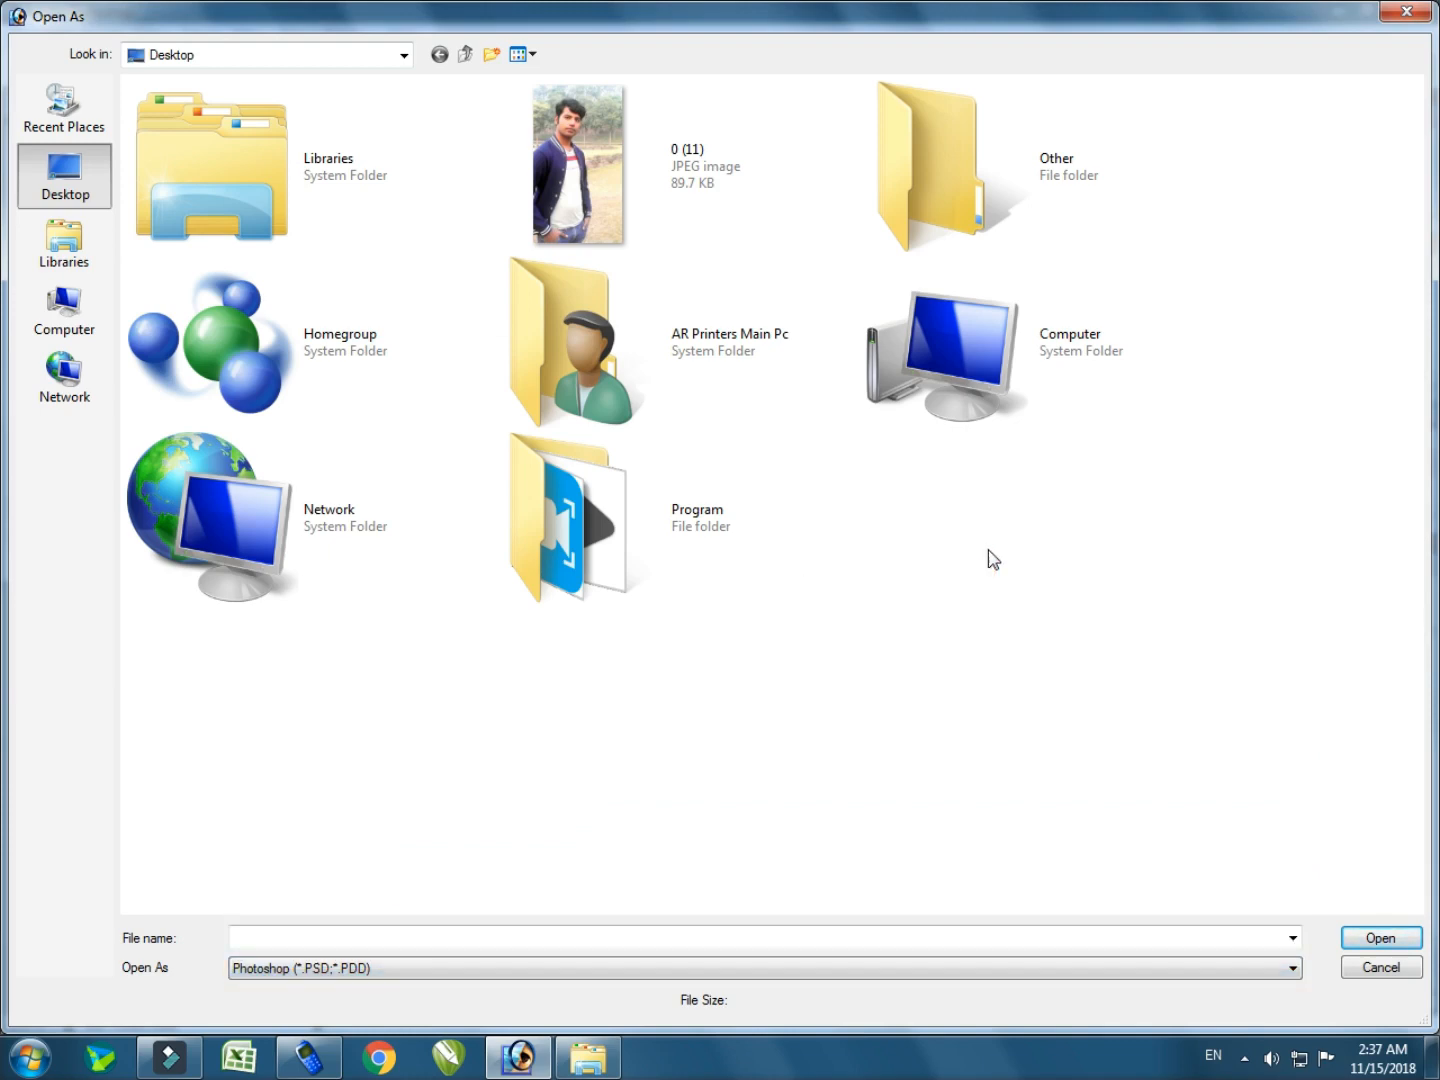
pyautogui.keyDown('ctrl'); pyautogui.scroll(-1, 1005, 580); pyautogui.keyUp('ctrl')
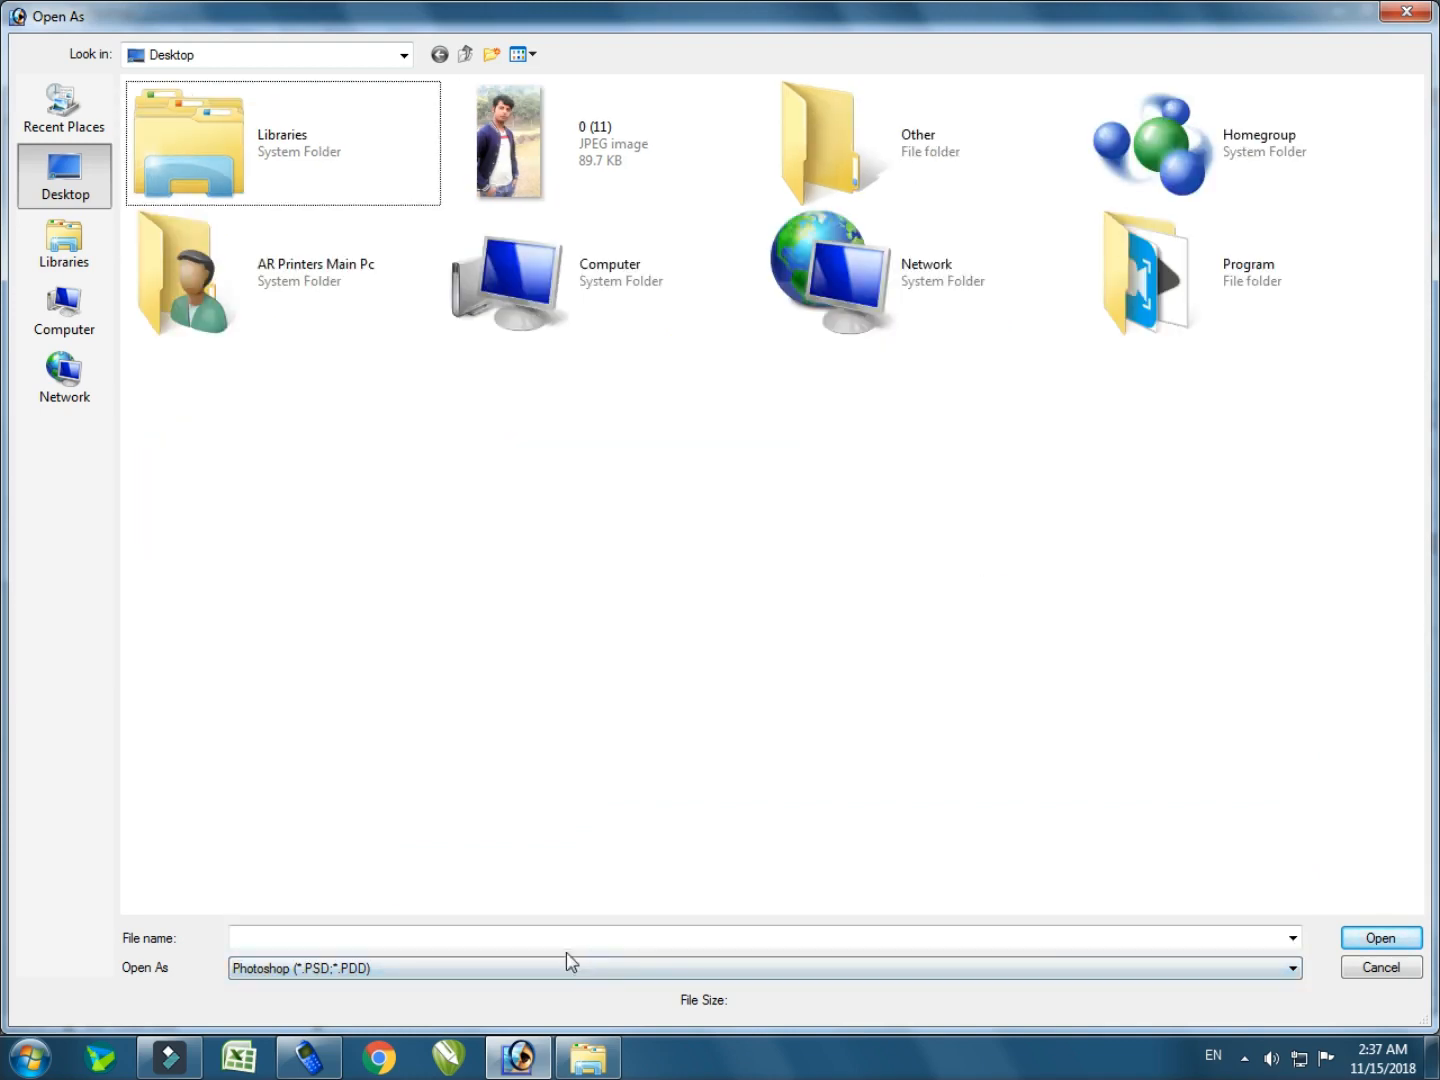
# Shrink the Open As dialog, review its formats again and look into the Computer location, closing it without opening a file.
pyautogui.doubleClick(1157, 22)
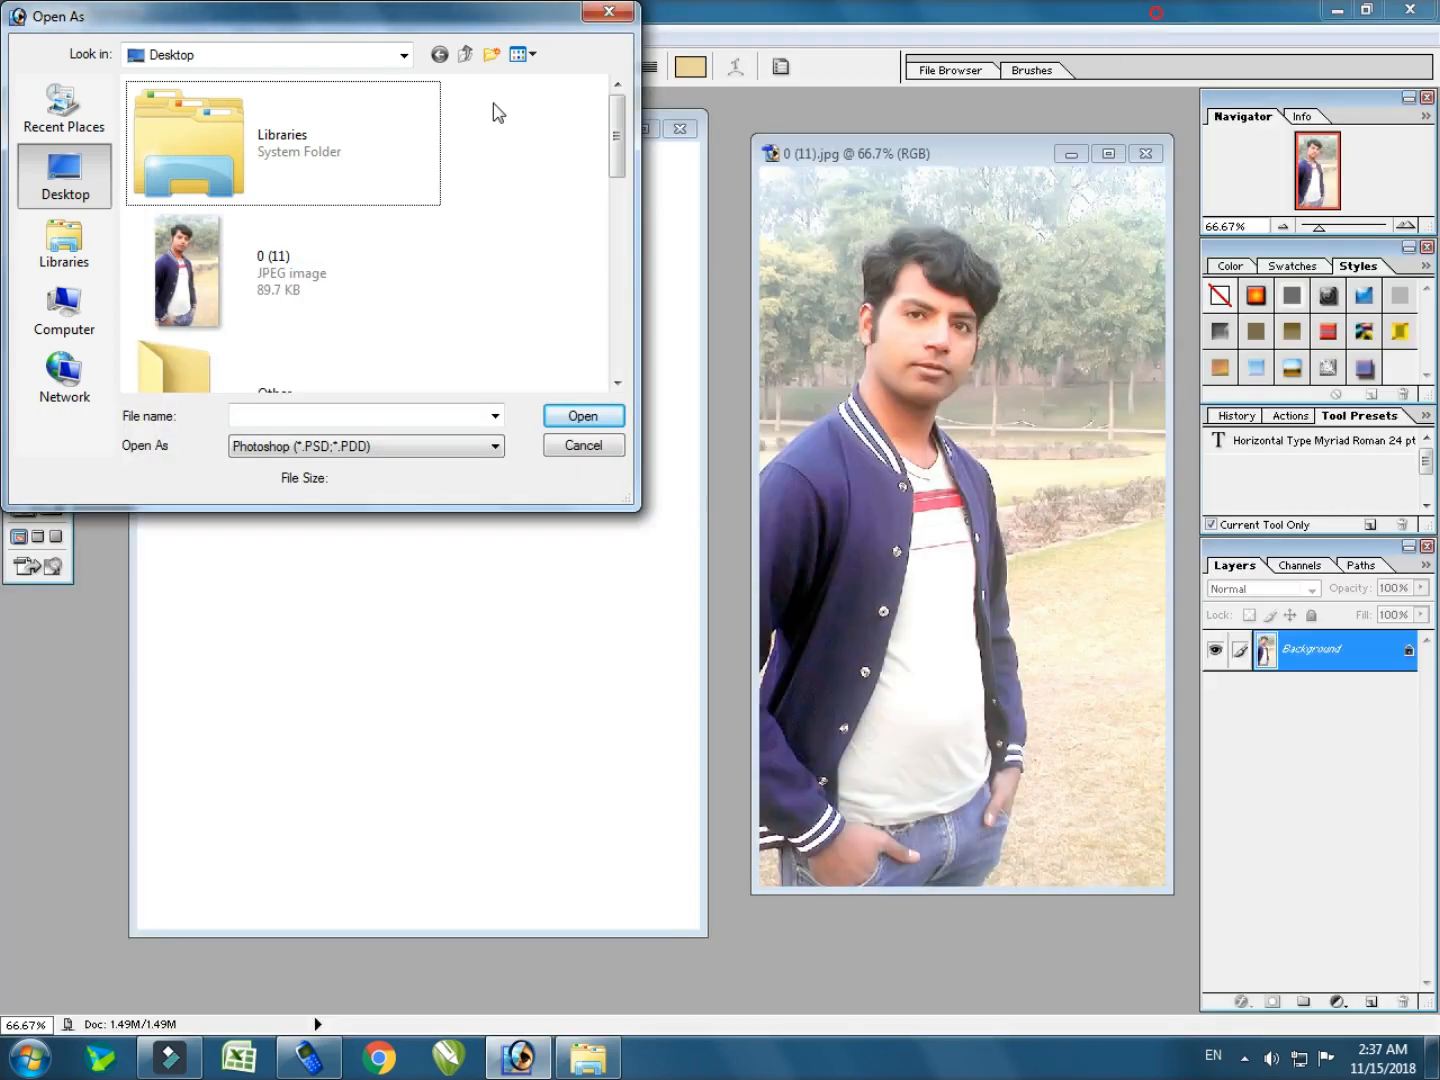
pyautogui.moveTo(757, 580); pyautogui.dragTo(860, 678)
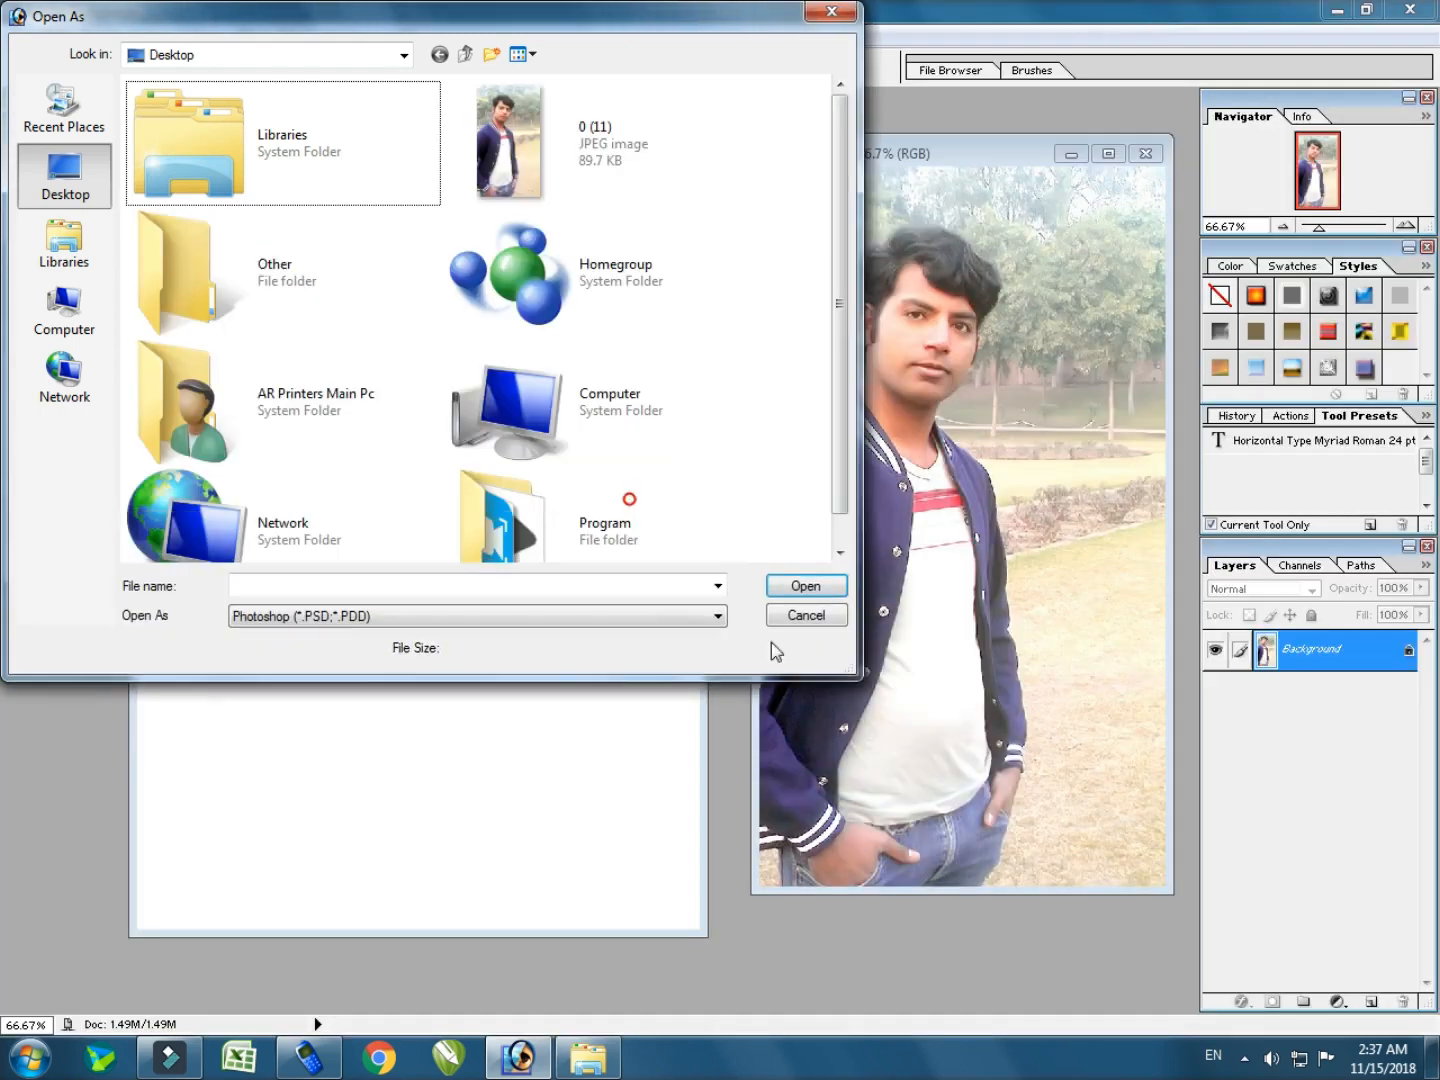
pyautogui.click(497, 617)
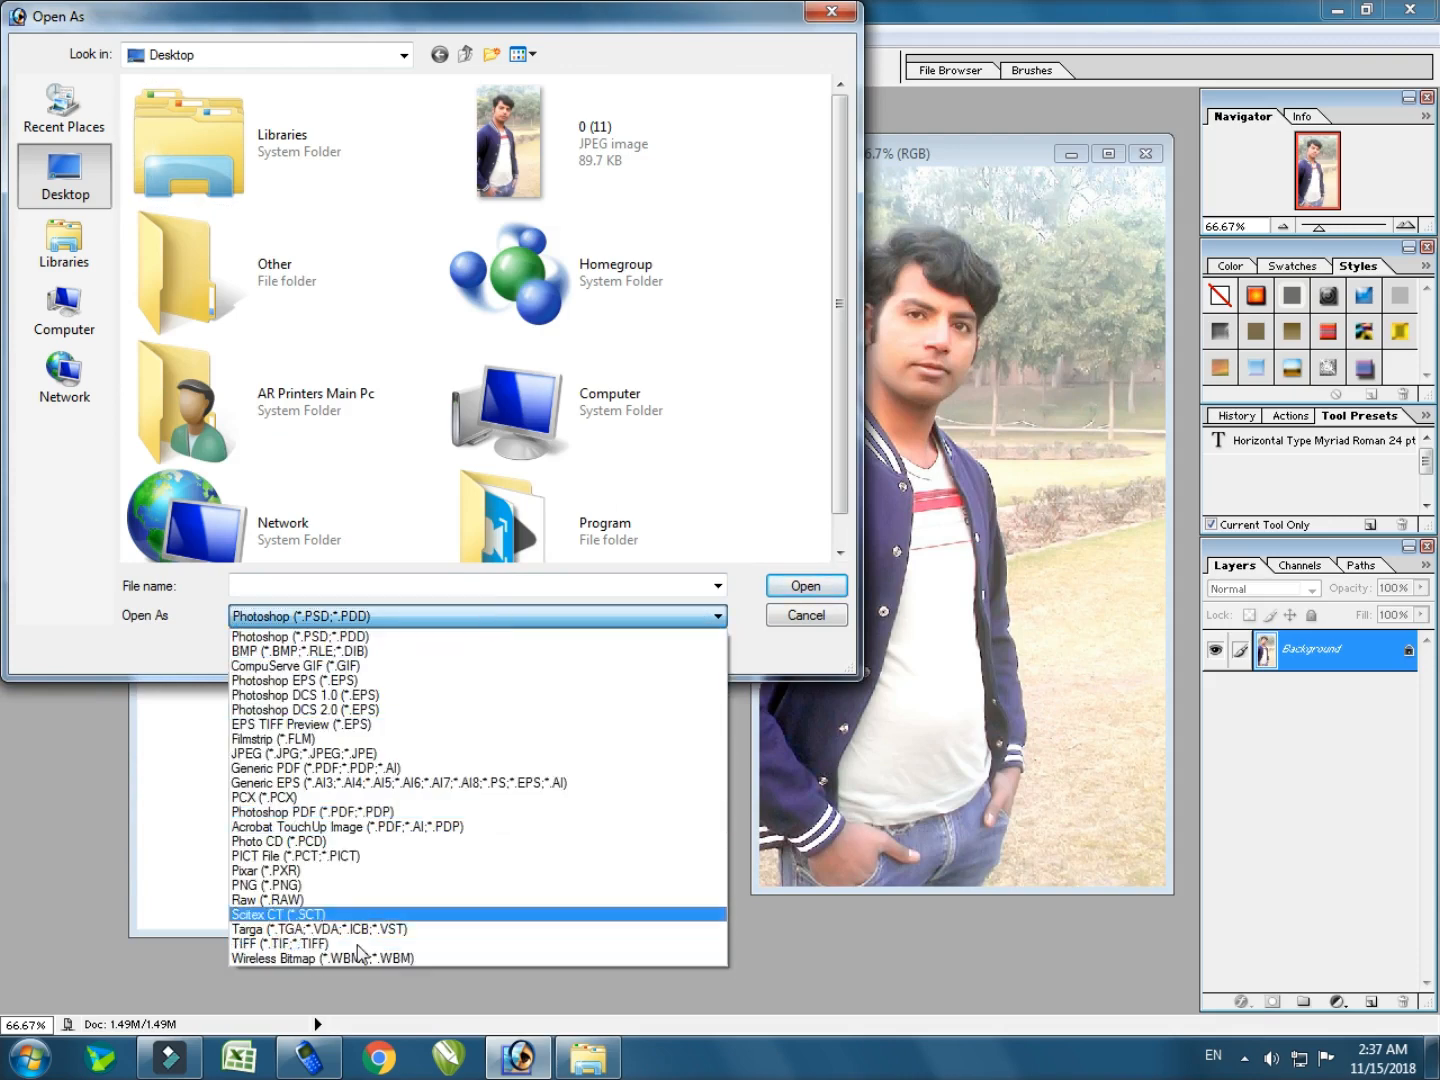
pyautogui.click(770, 375)
pyautogui.click(826, 232)
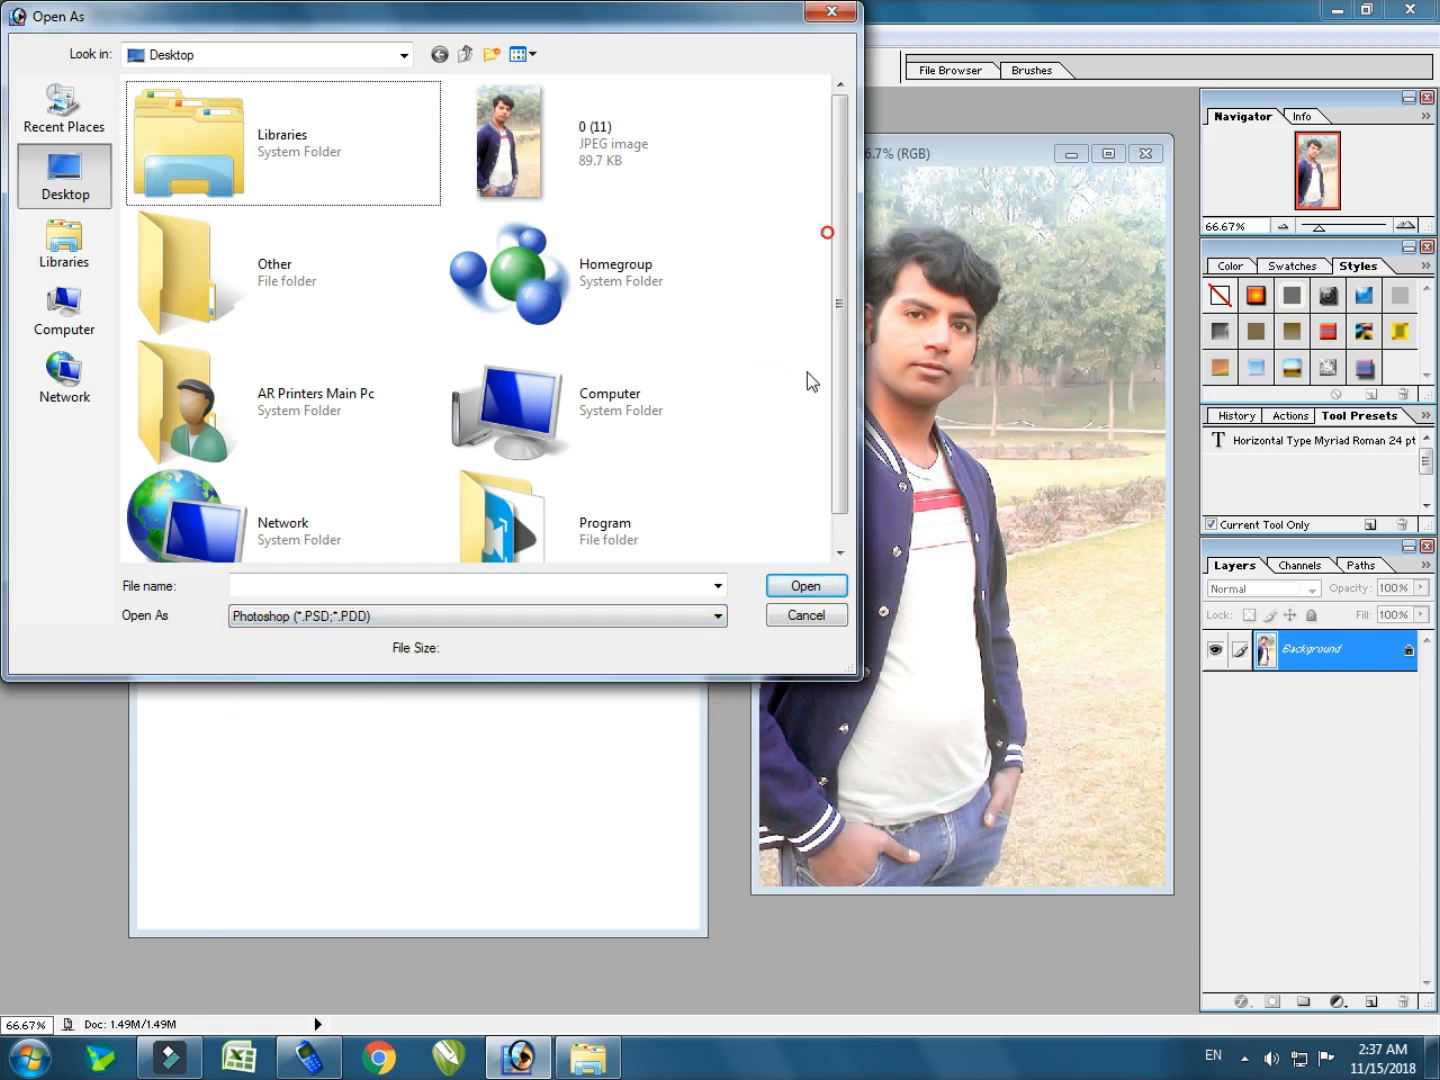
pyautogui.doubleClick(612, 416)
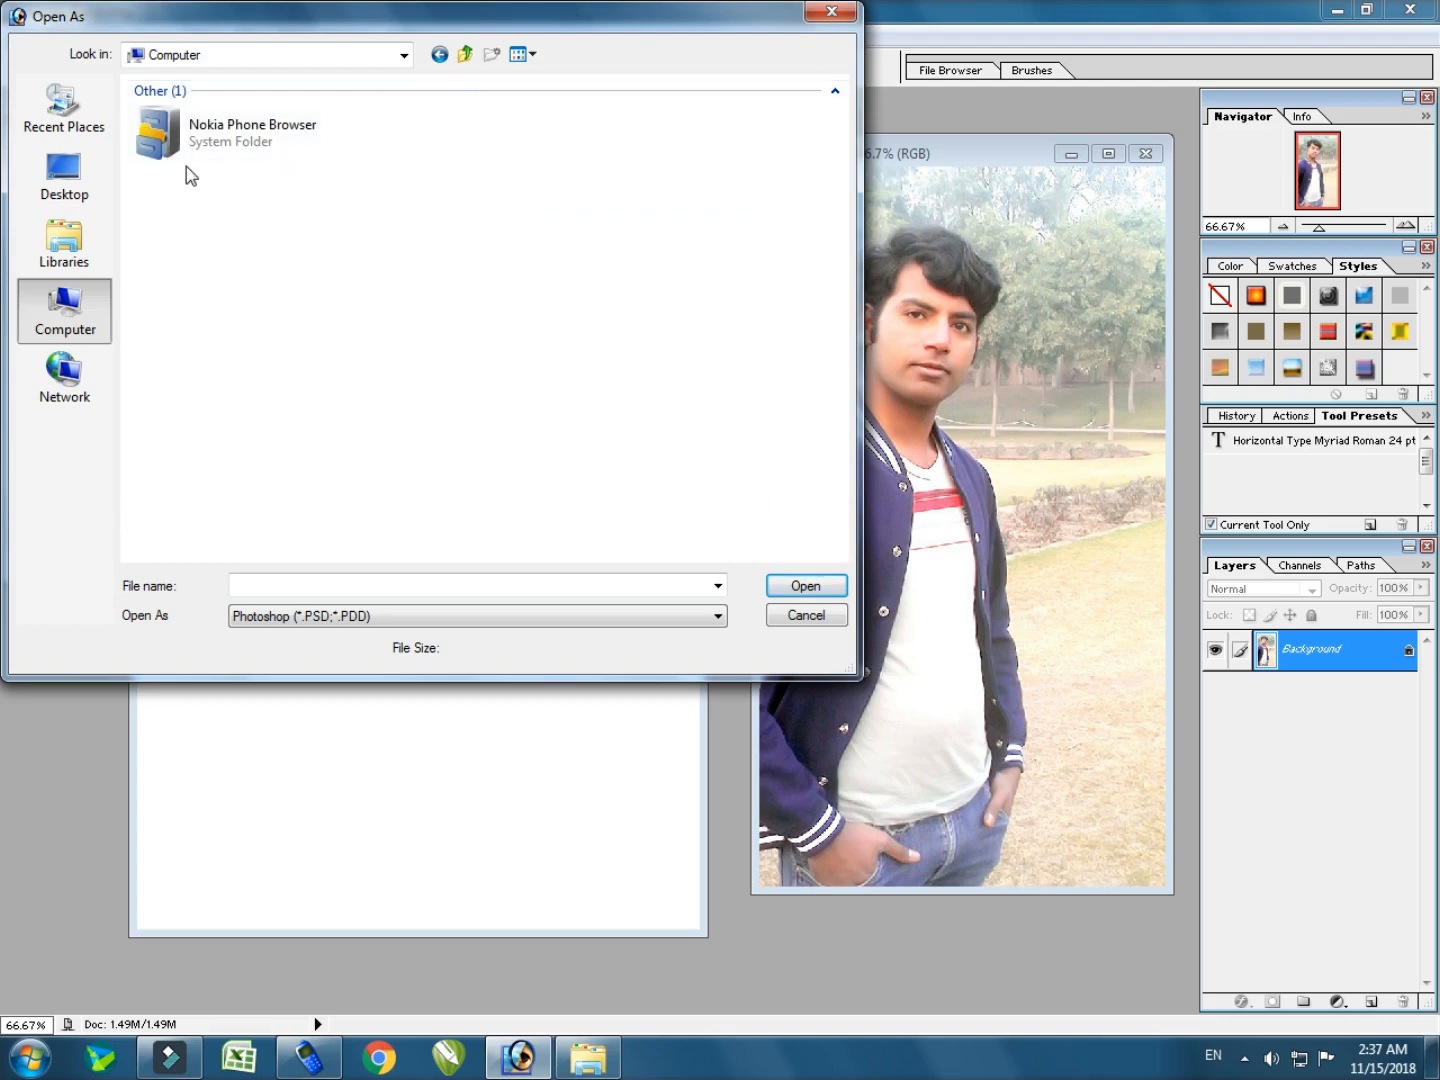
pyautogui.click(831, 14)
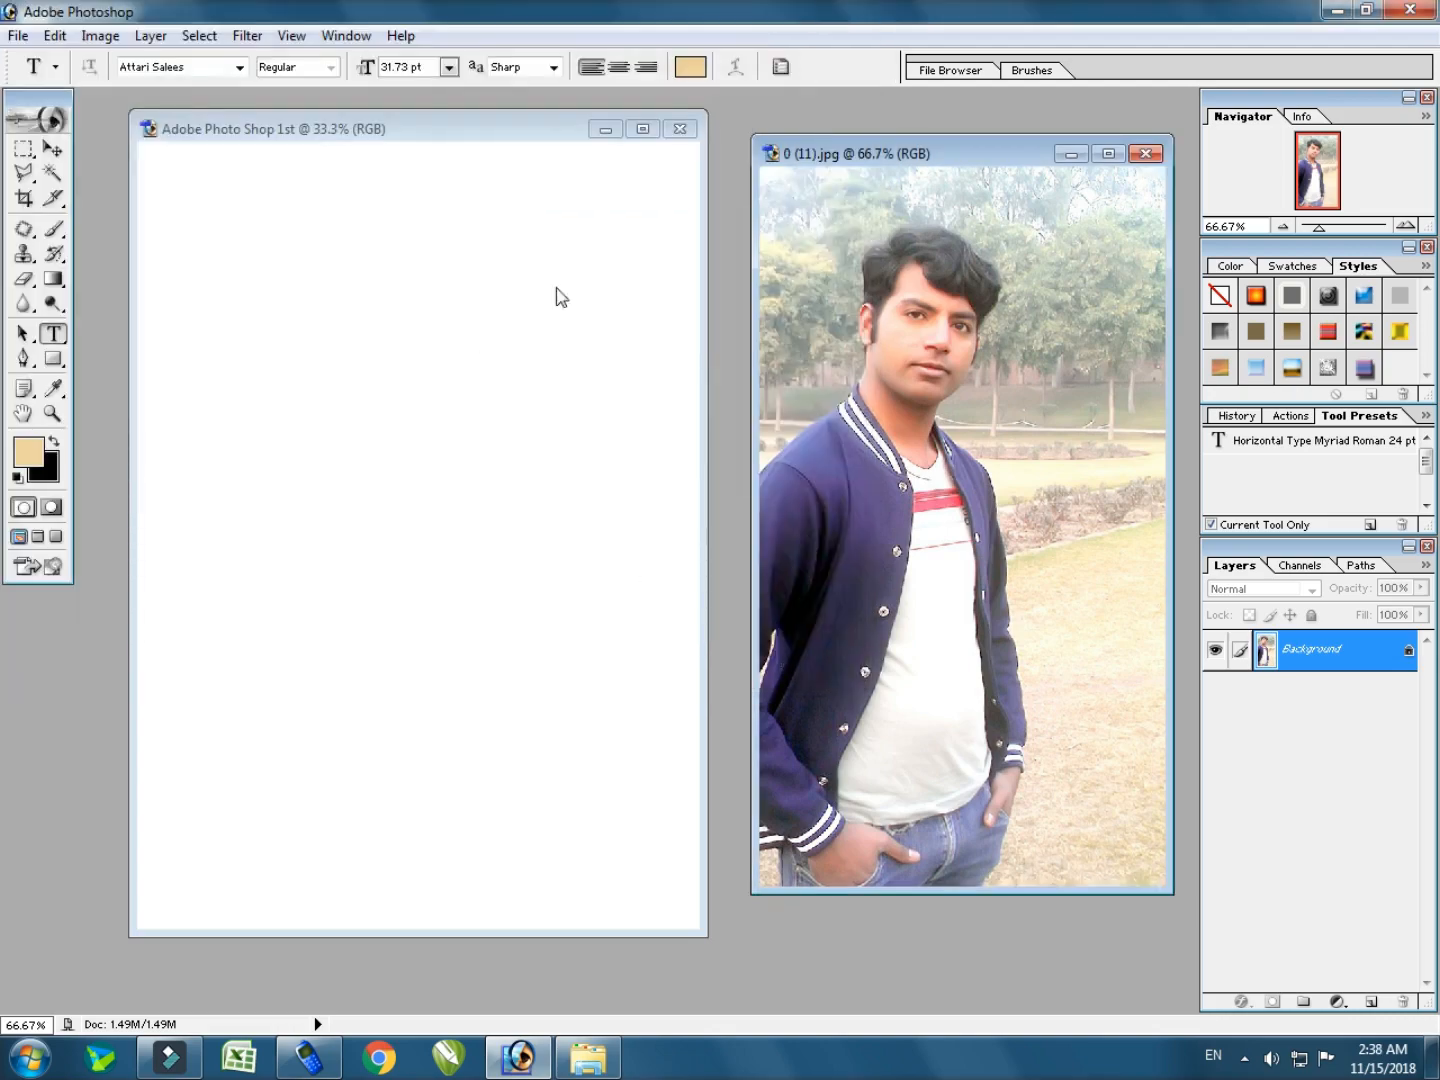
# Look at the list of recently opened files and return to the blank Adobe Photo Shop 1st document.
pyautogui.click(12, 36)
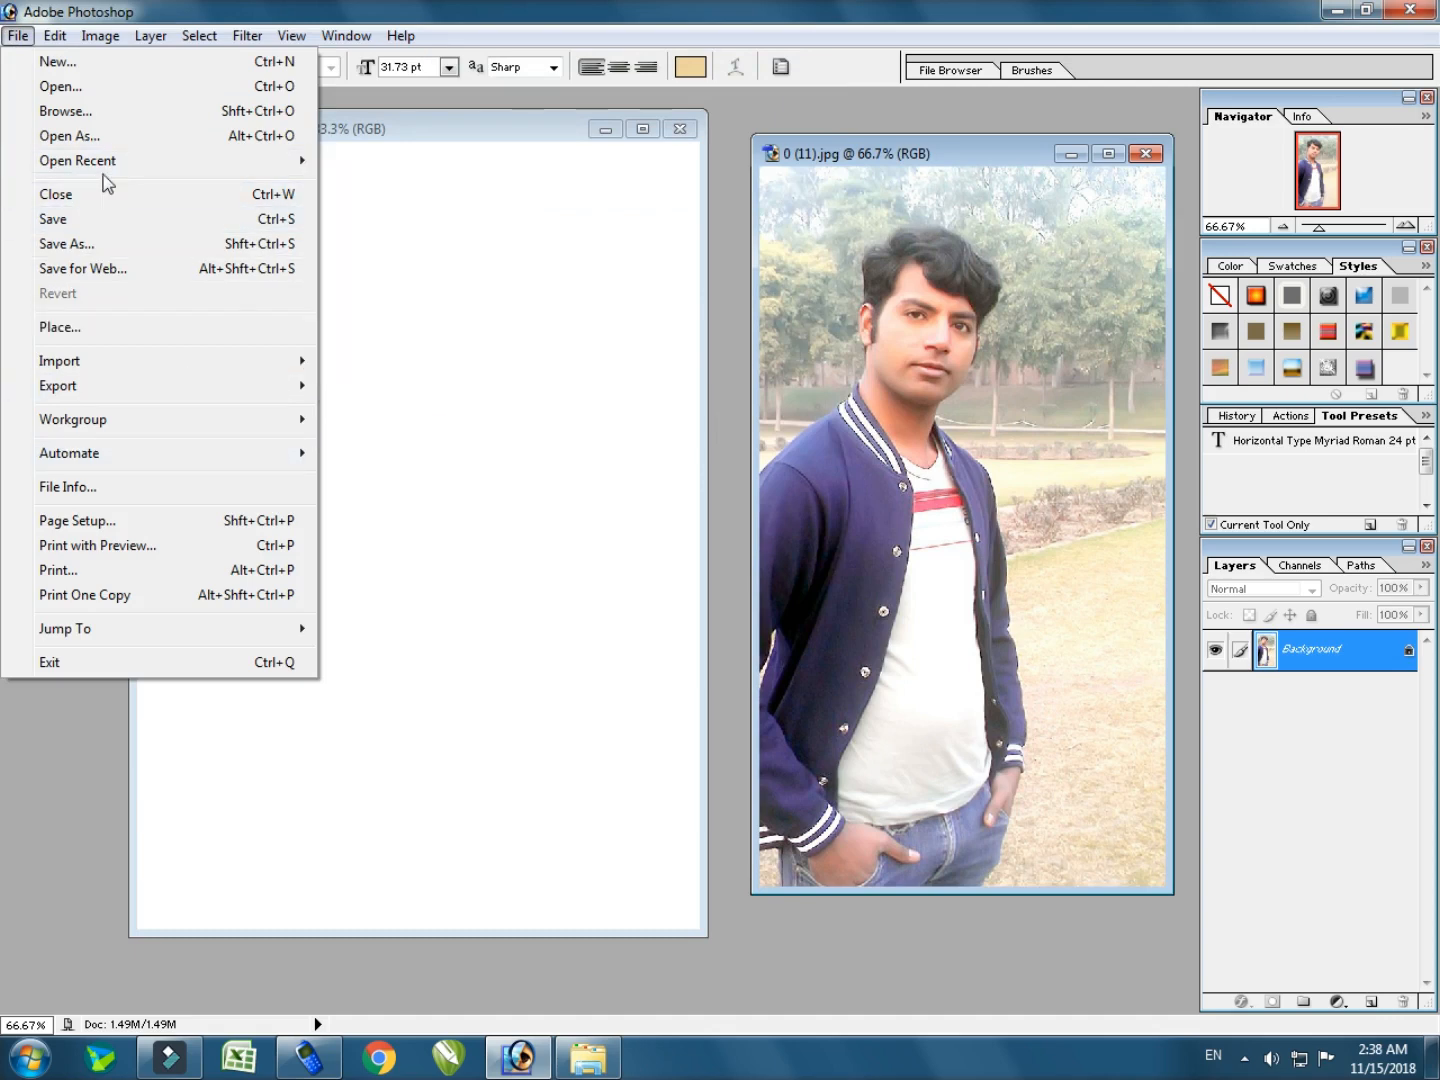
pyautogui.moveTo(114, 166)
pyautogui.moveTo(159, 171)
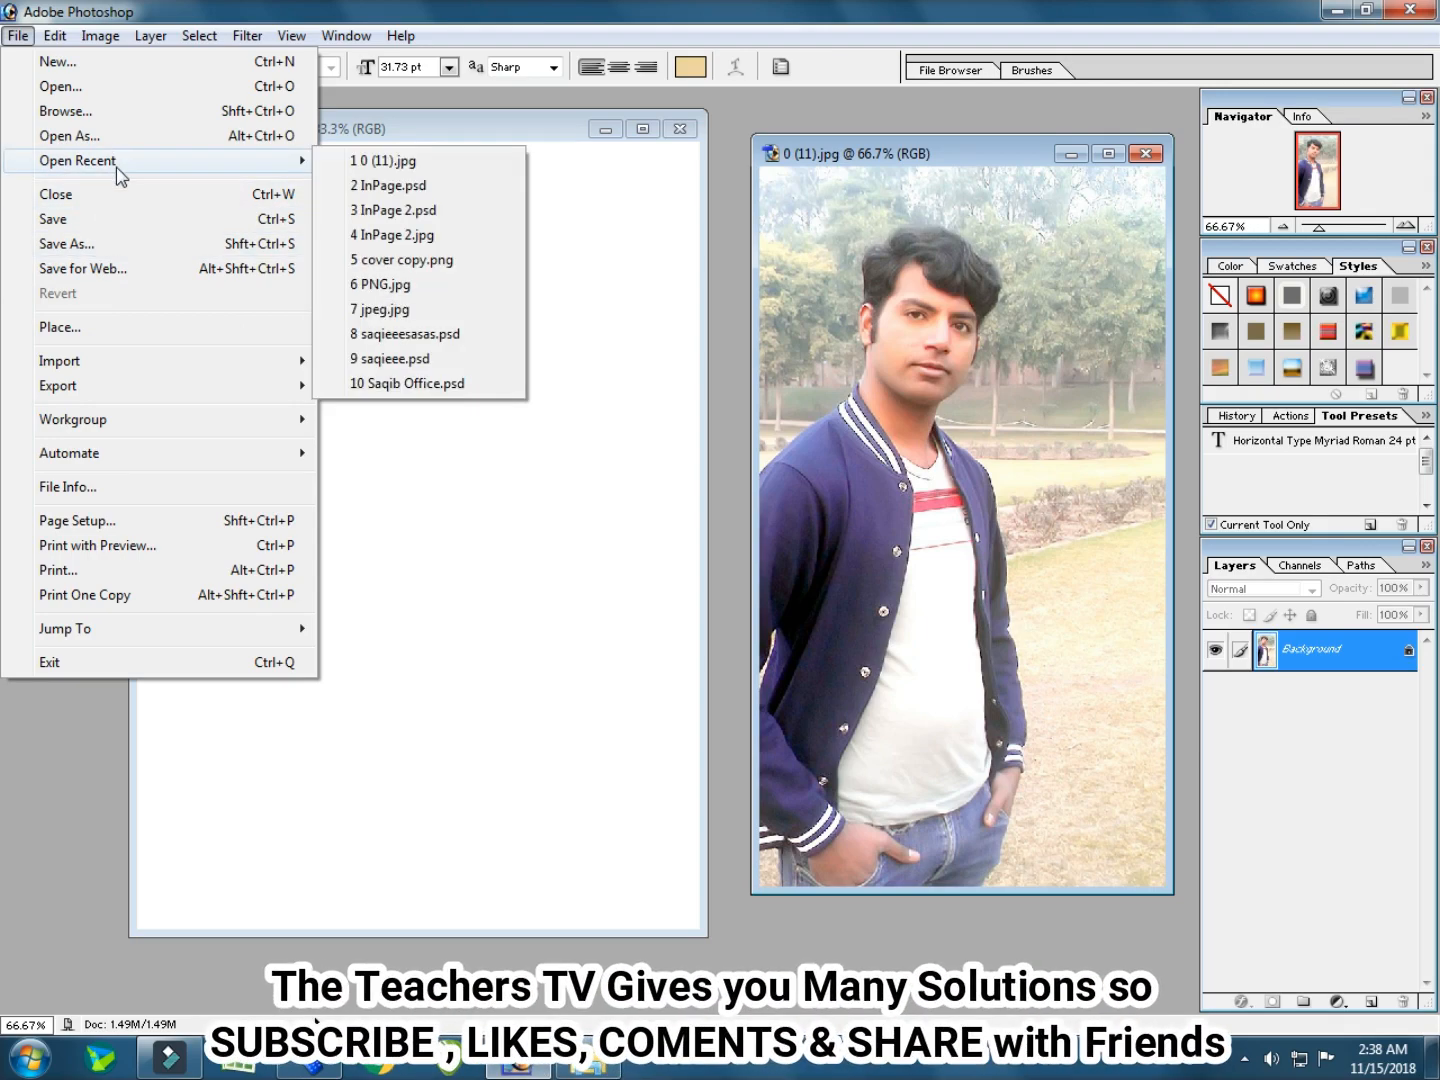
pyautogui.click(612, 549)
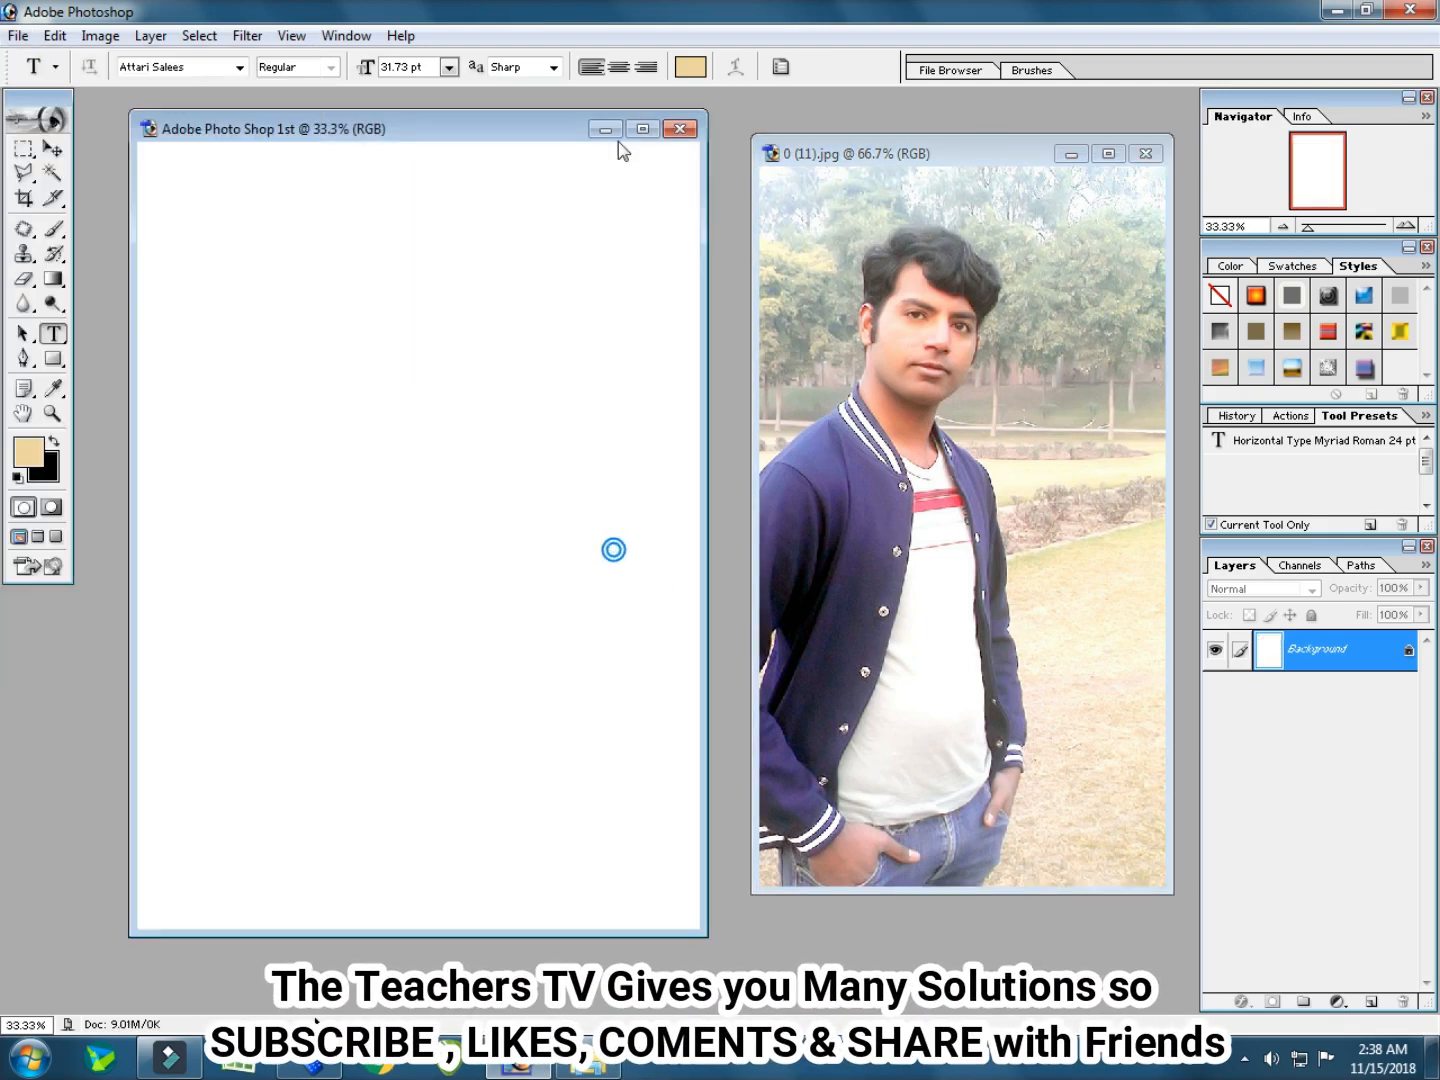
# Close the photo 0 (11).jpg without saving its changes.
pyautogui.click(889, 143)
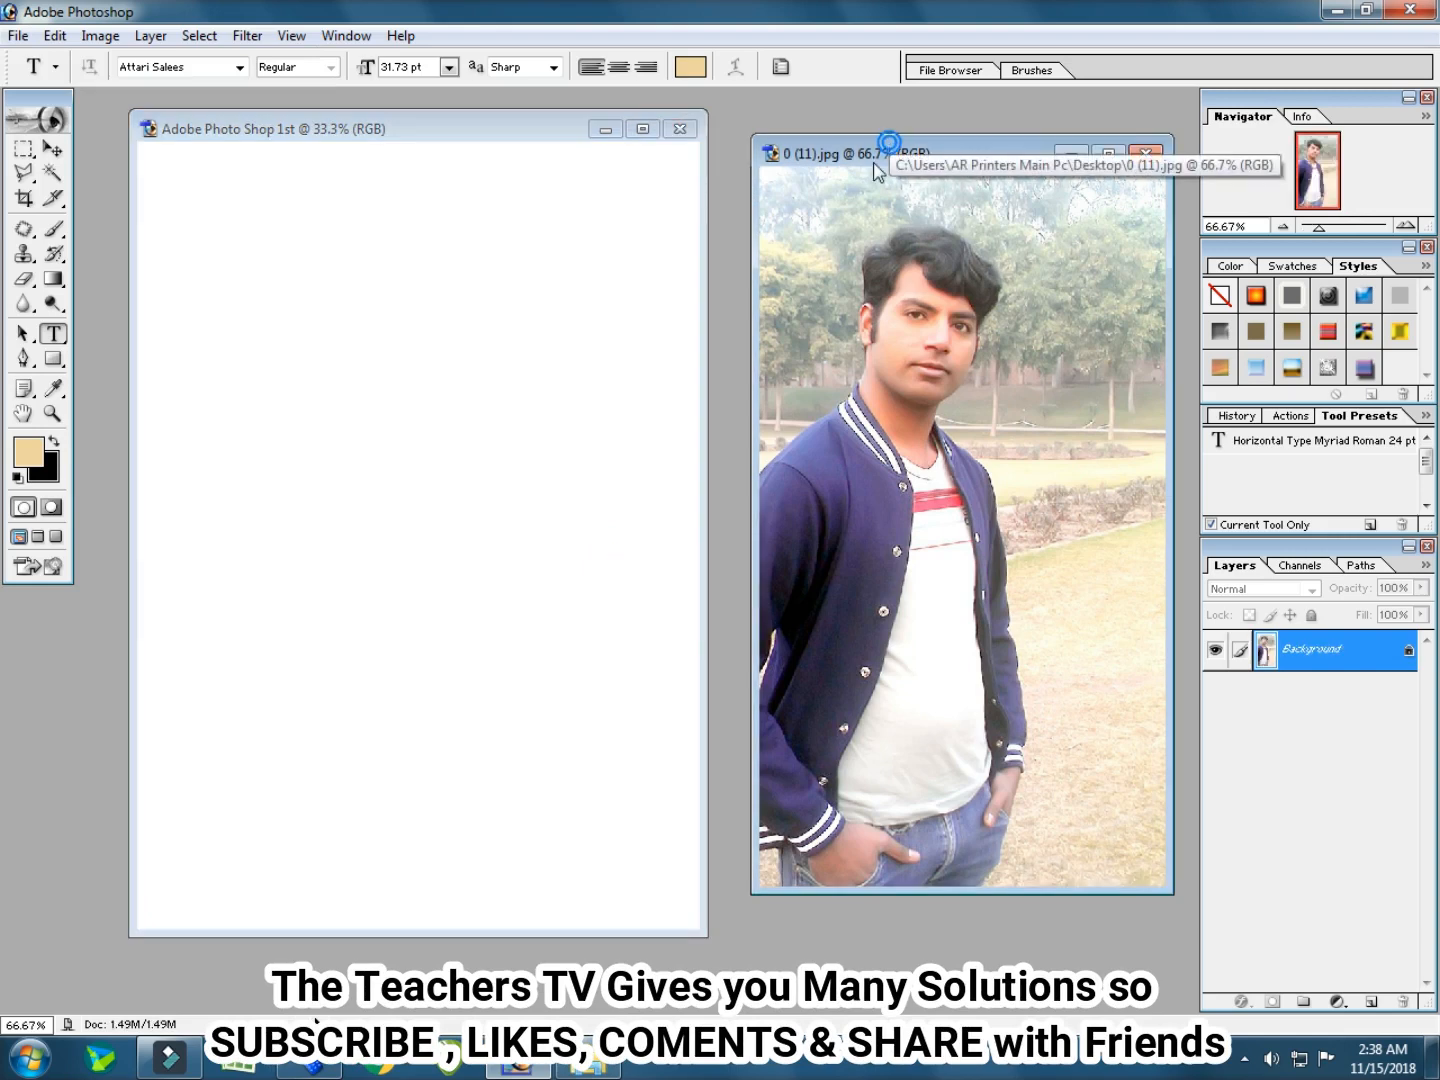
pyautogui.click(14, 38)
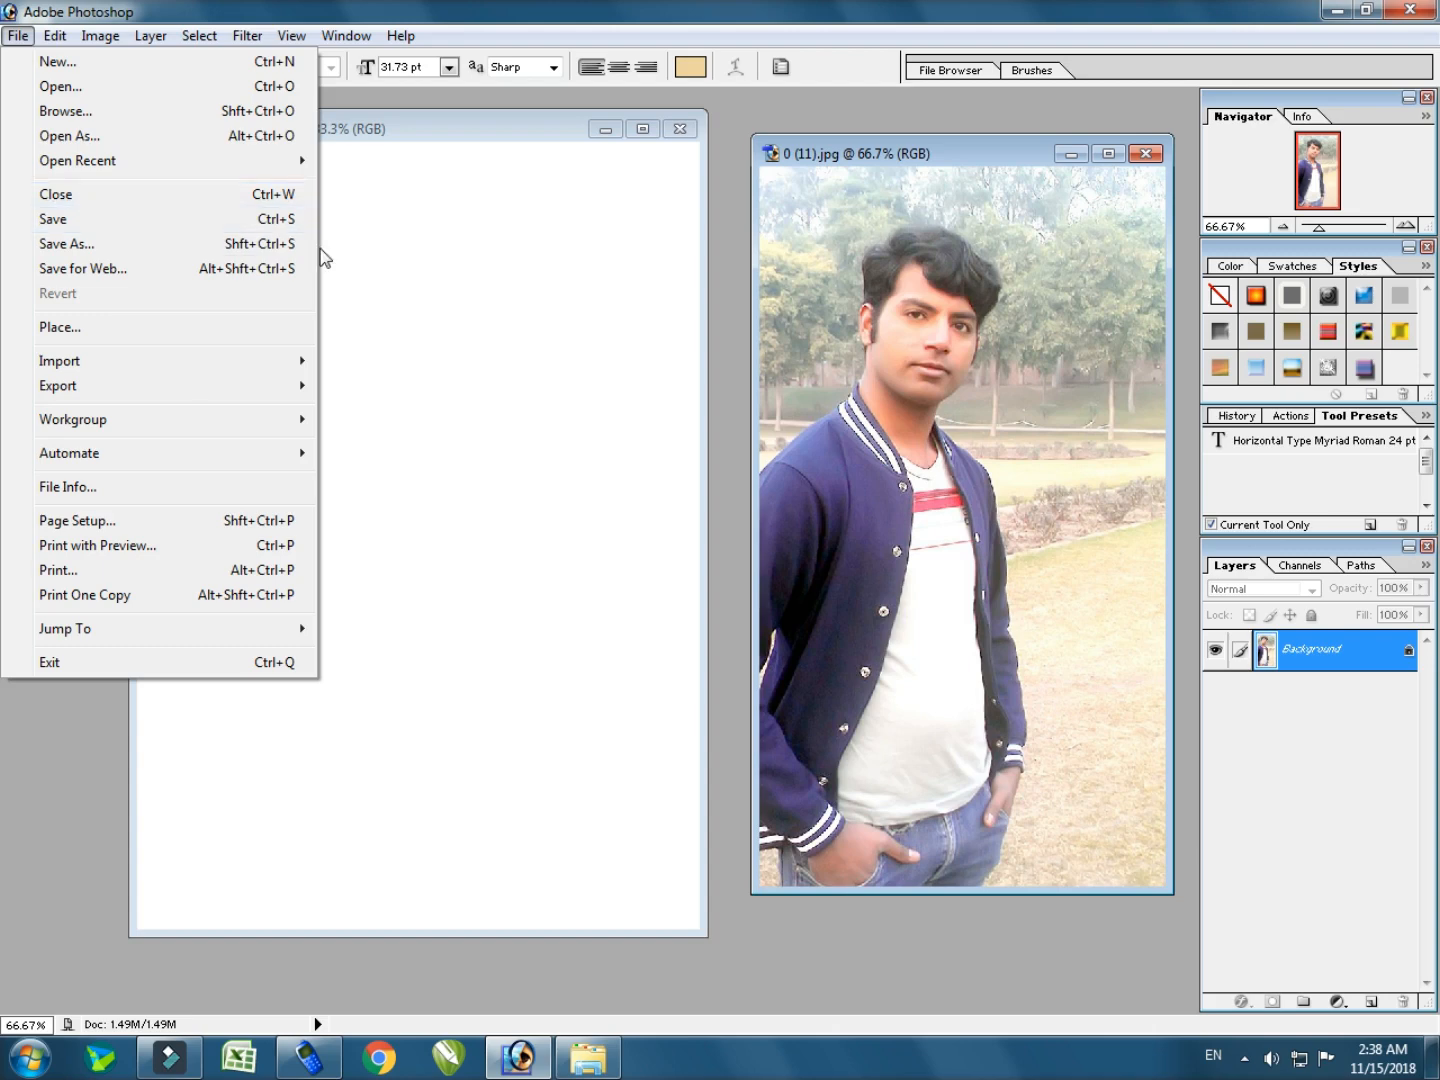
pyautogui.click(88, 195)
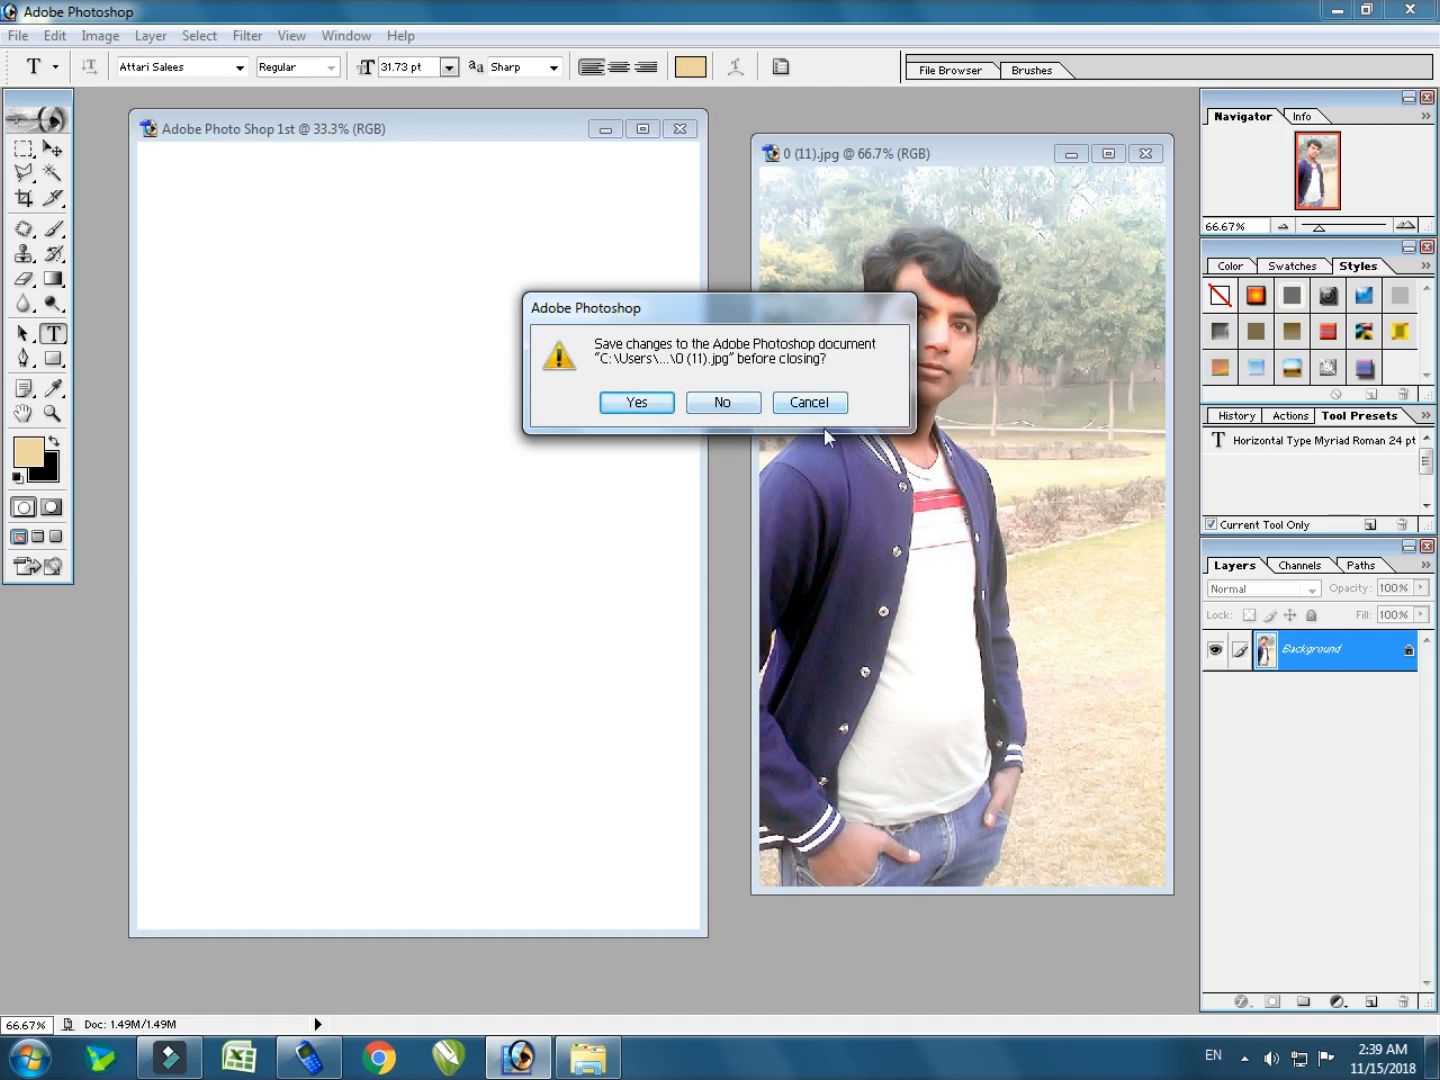
pyautogui.click(723, 402)
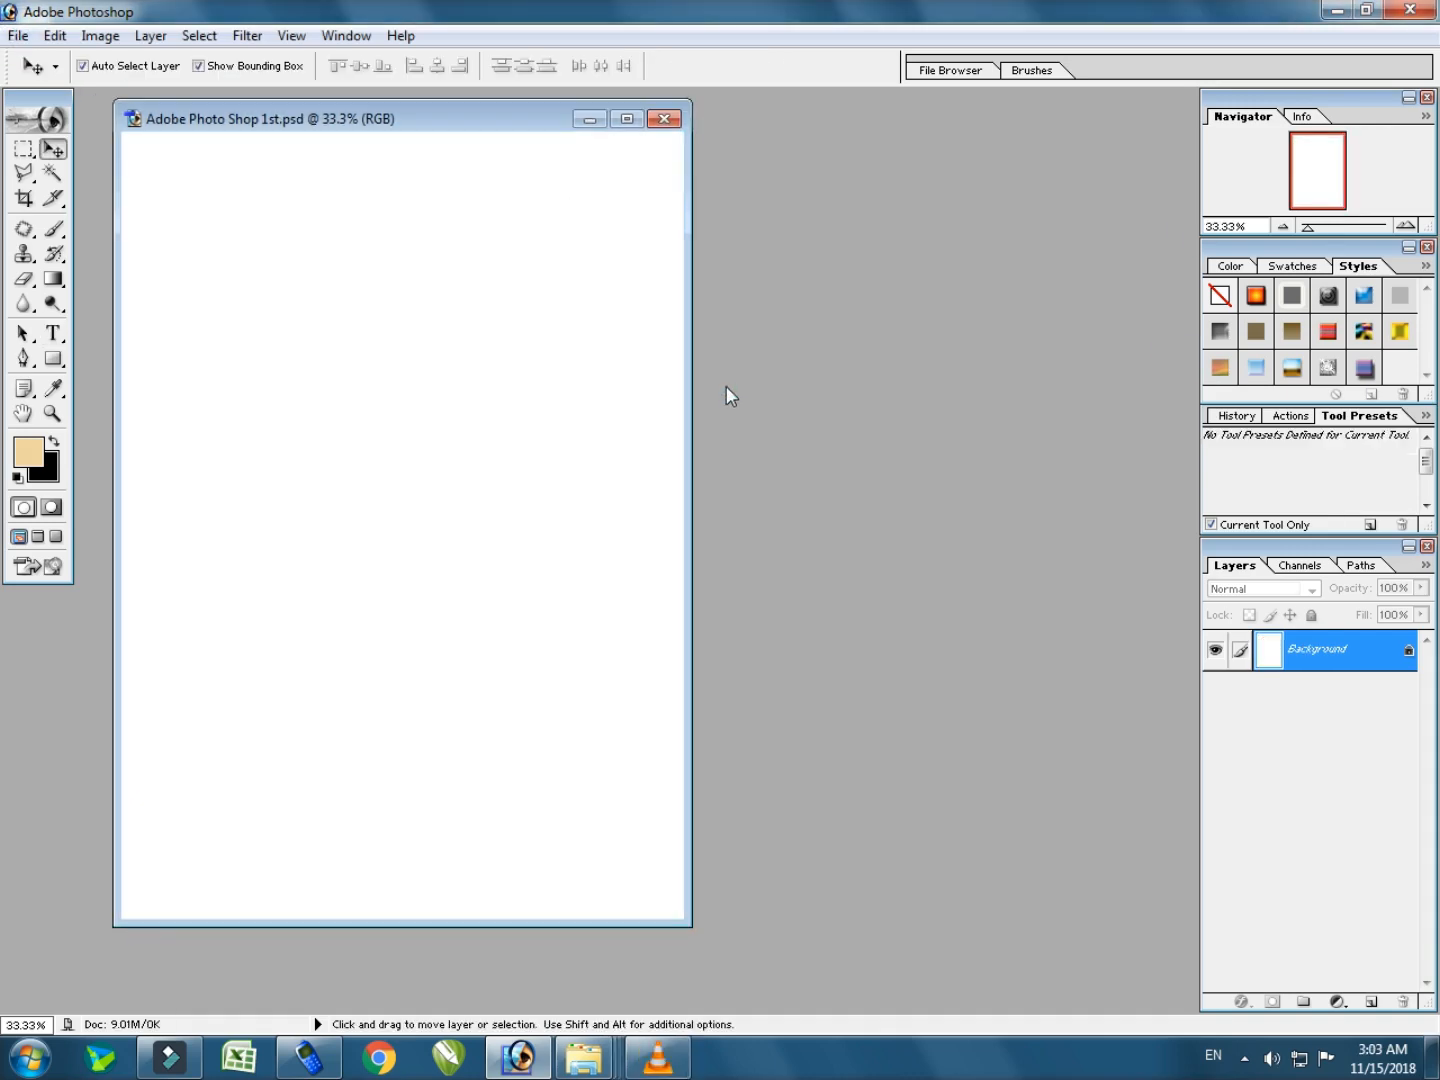
# Look at the Close command among the file commands and close the blank Adobe Photo Shop 1st.psd document.
pyautogui.click(18, 36)
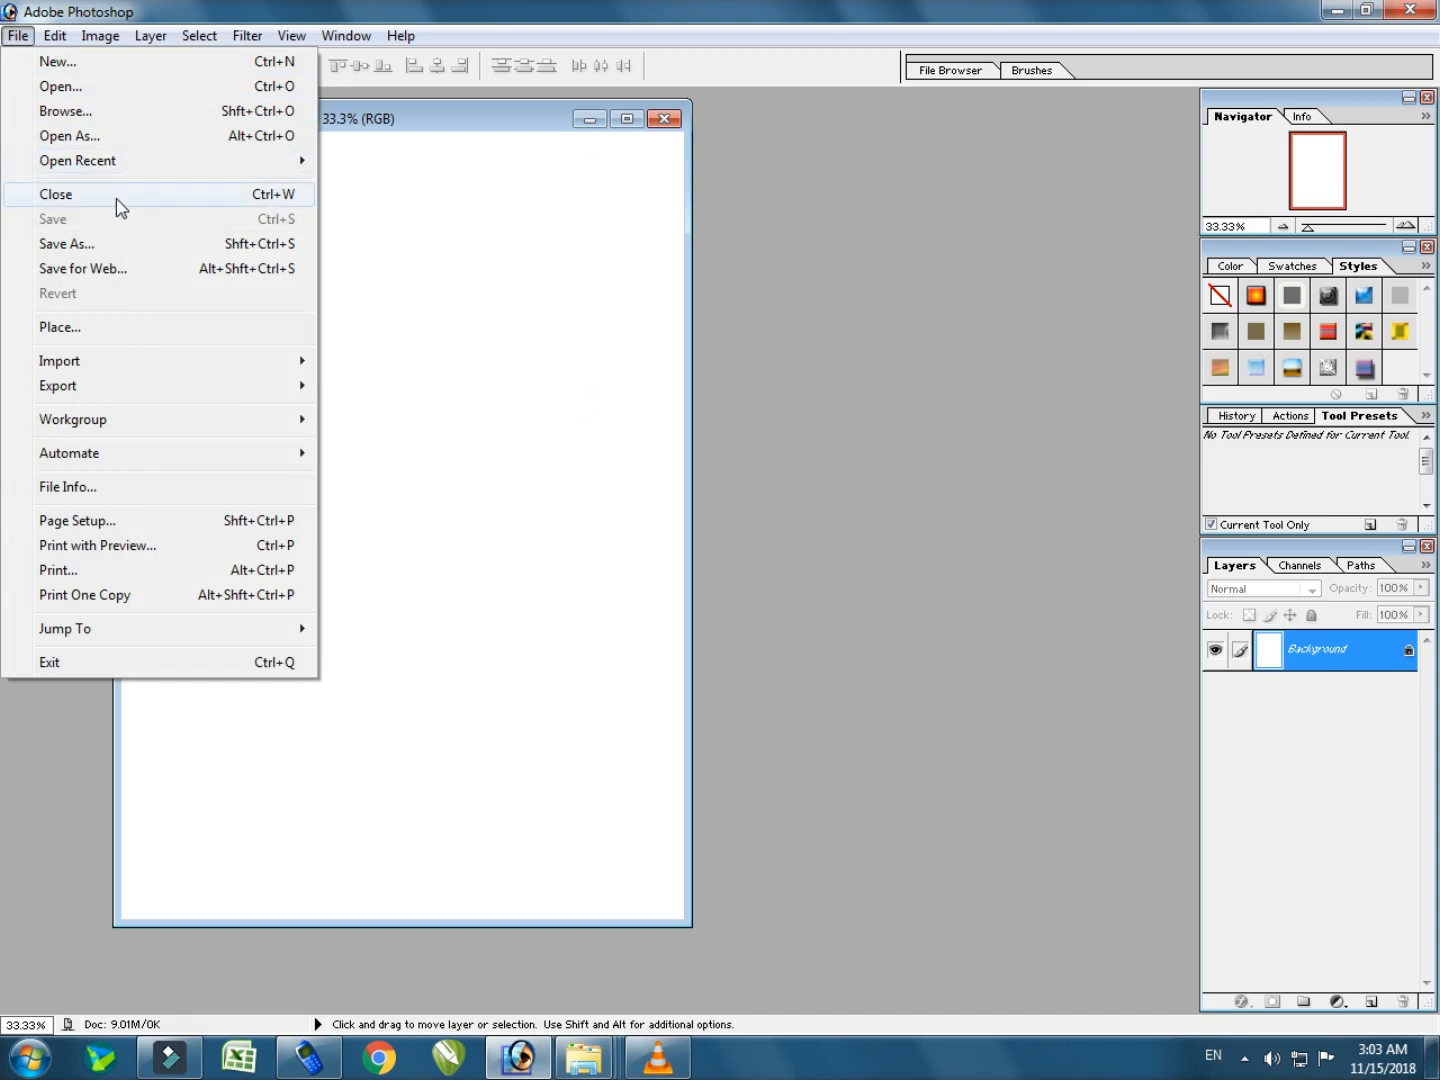
pyautogui.click(598, 337)
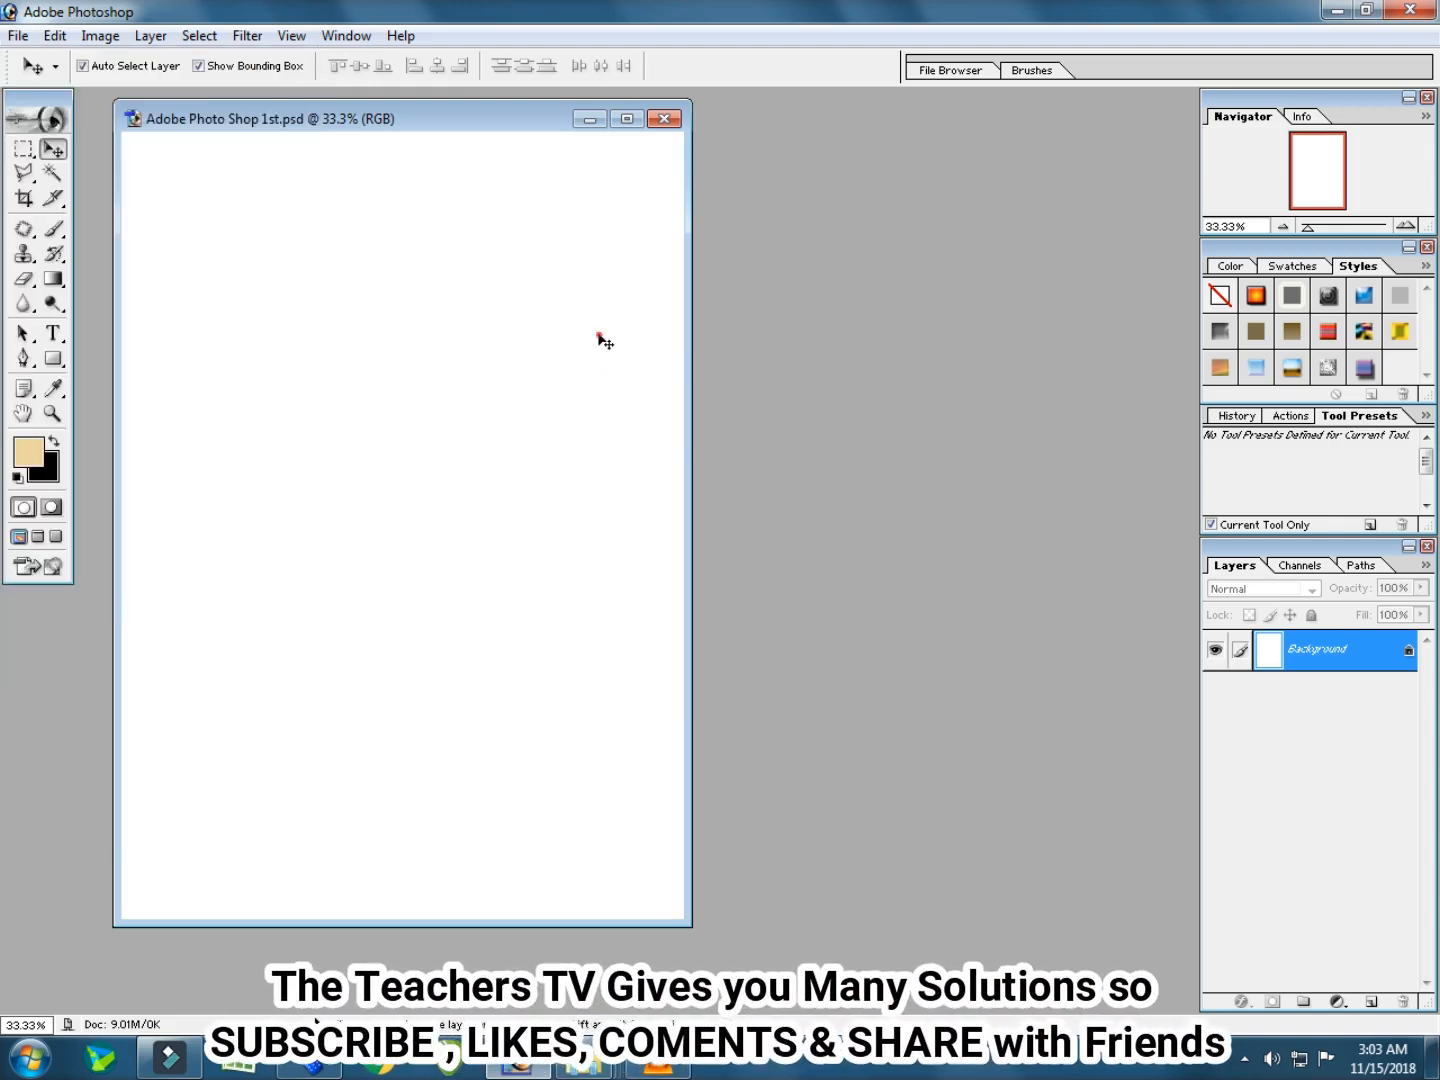
pyautogui.click(664, 119)
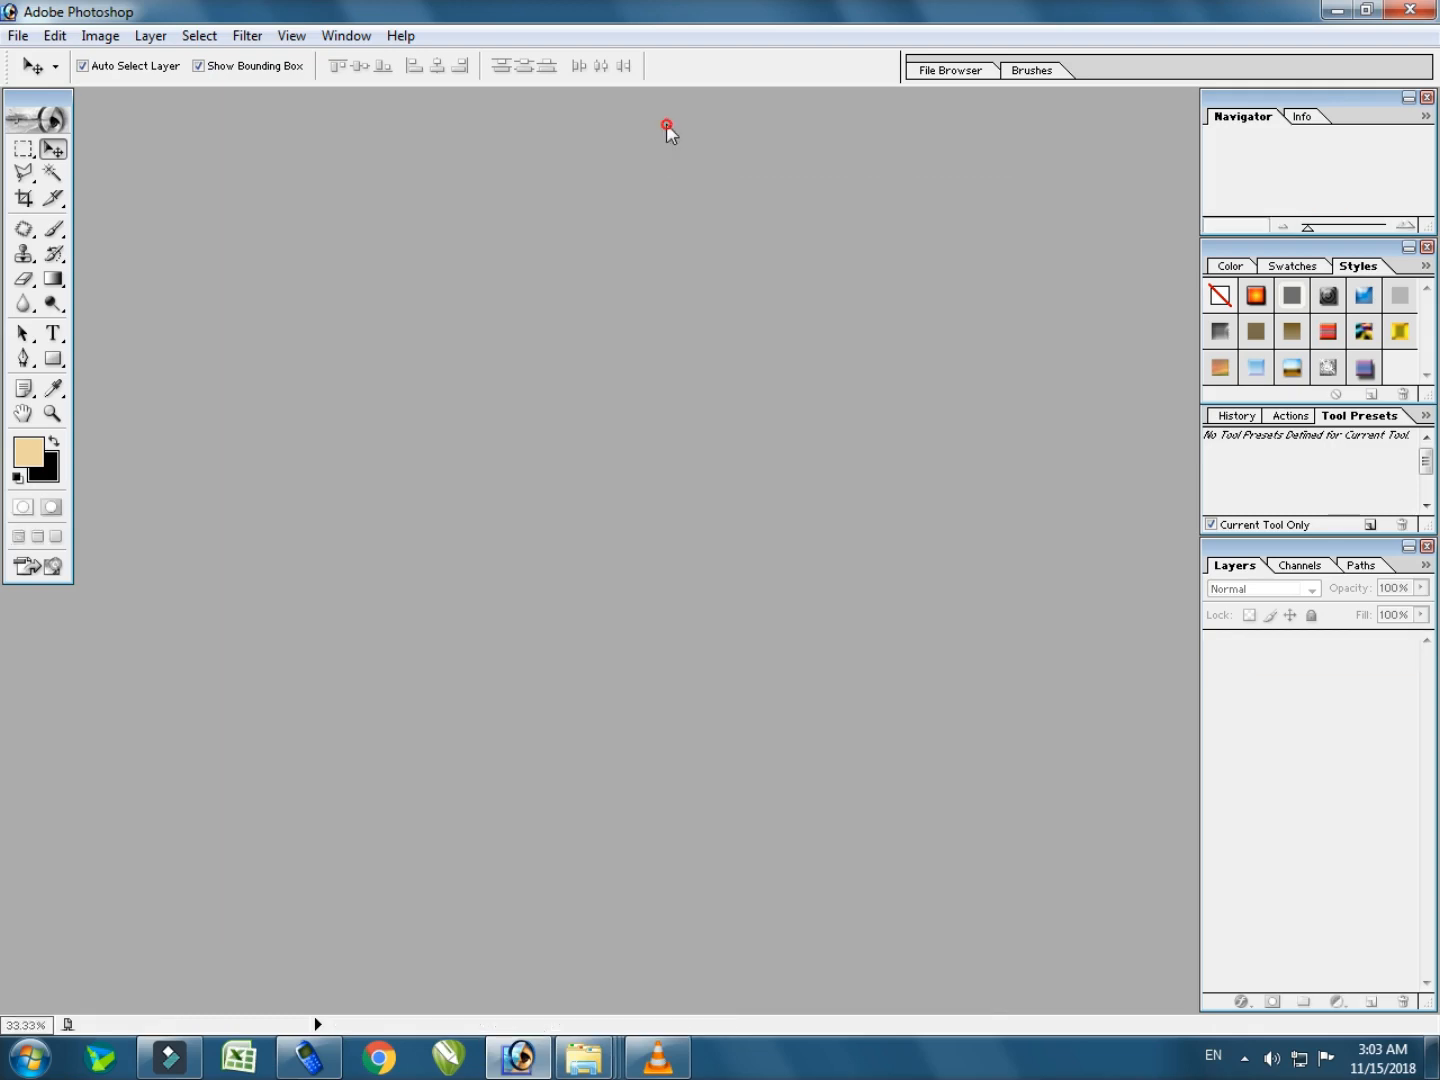
# Minimize Photoshop and the video folder window behind it to return to the Windows desktop.
pyautogui.click(1335, 12)
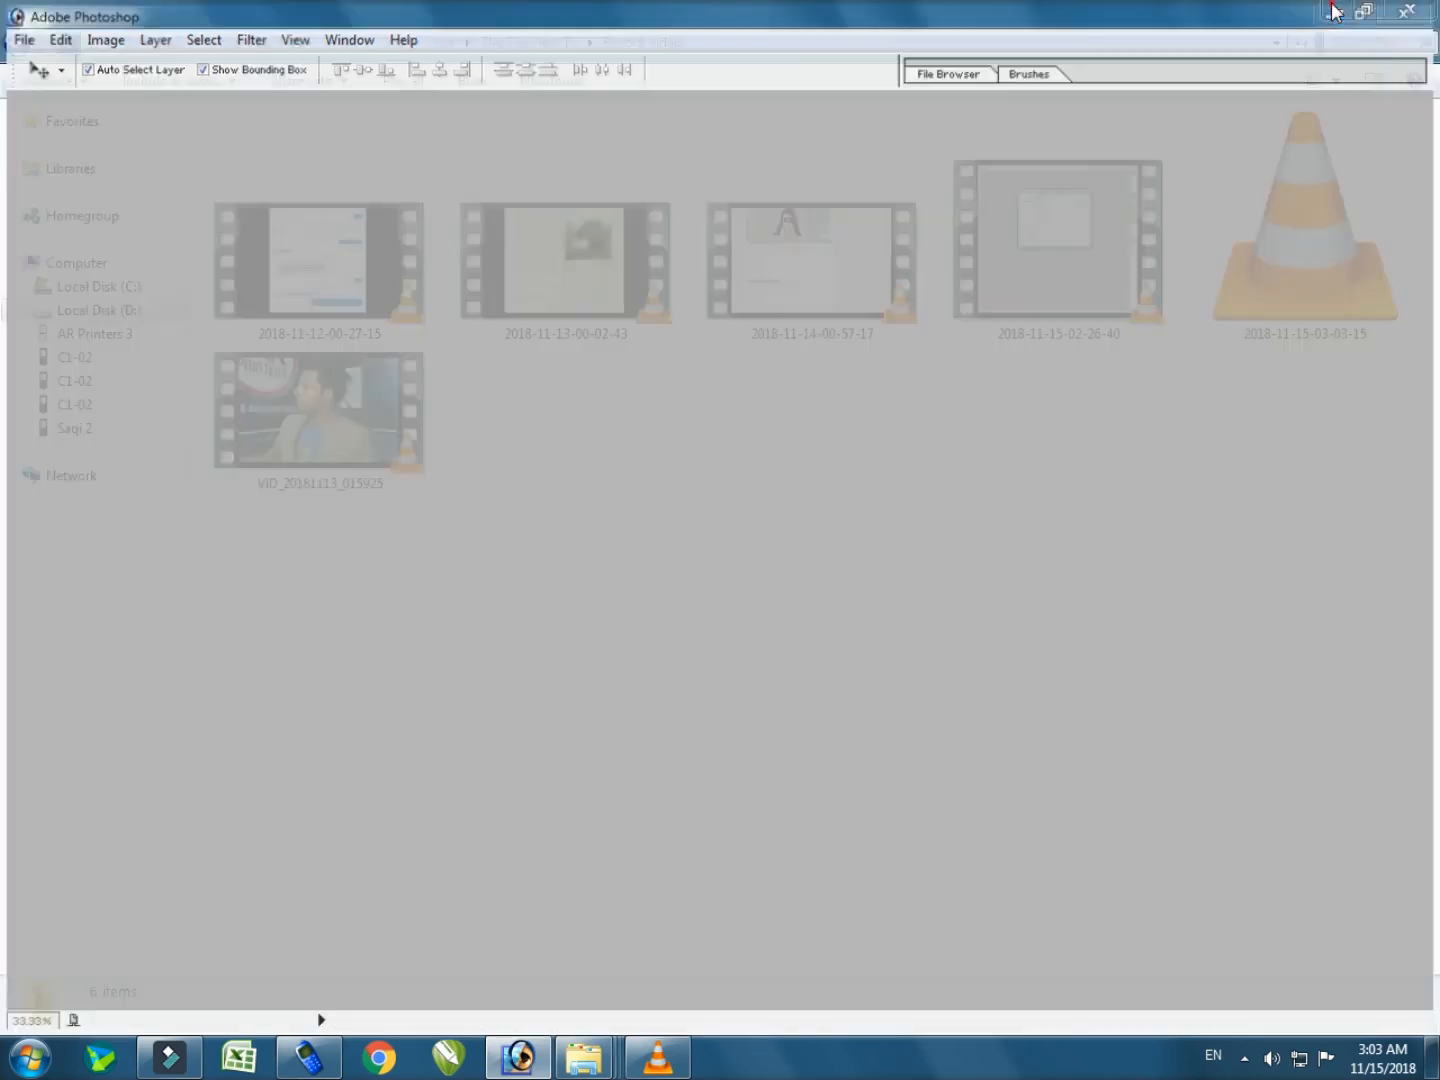
pyautogui.click(1329, 5)
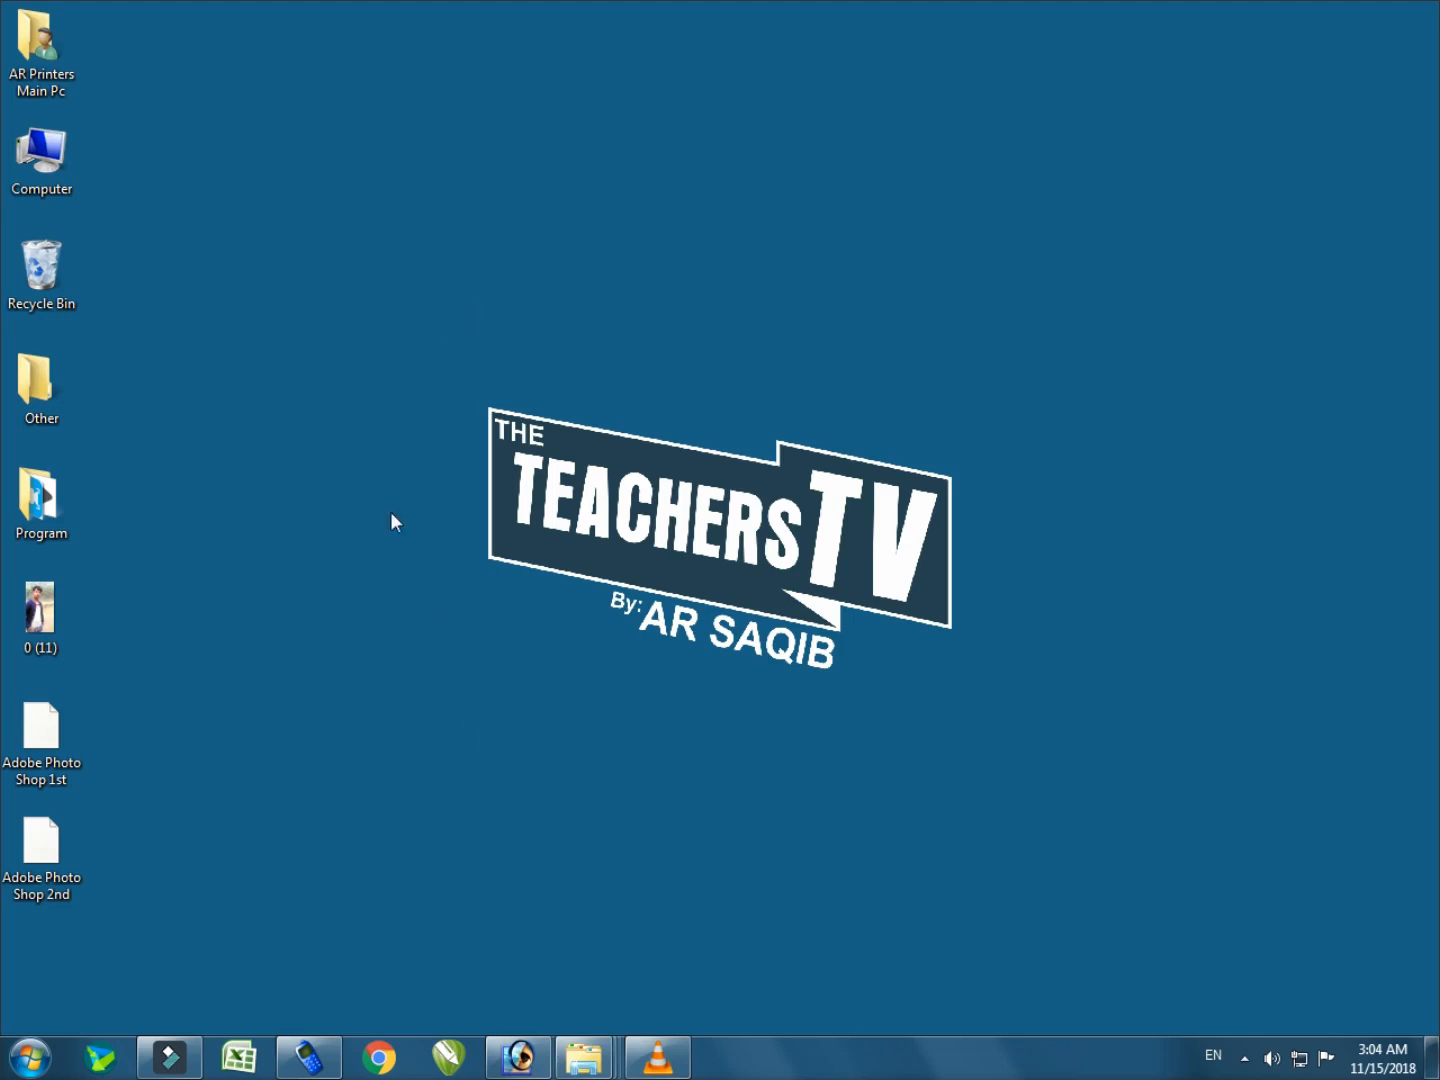
pyautogui.moveTo(420, 333); pyautogui.dragTo(1032, 754)
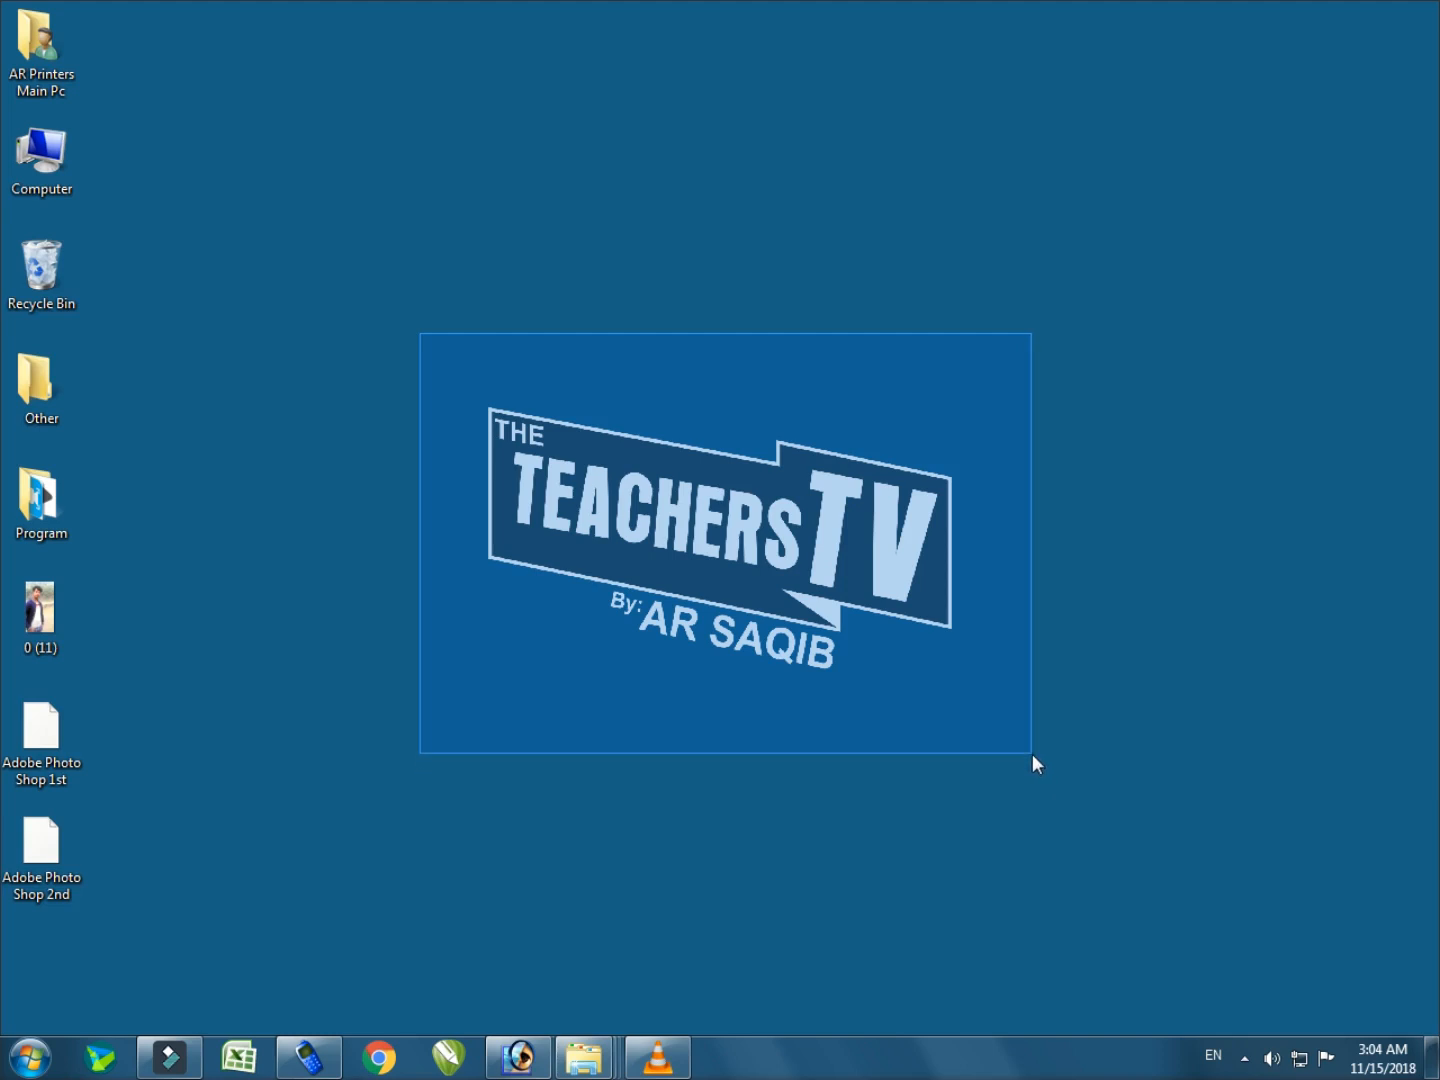